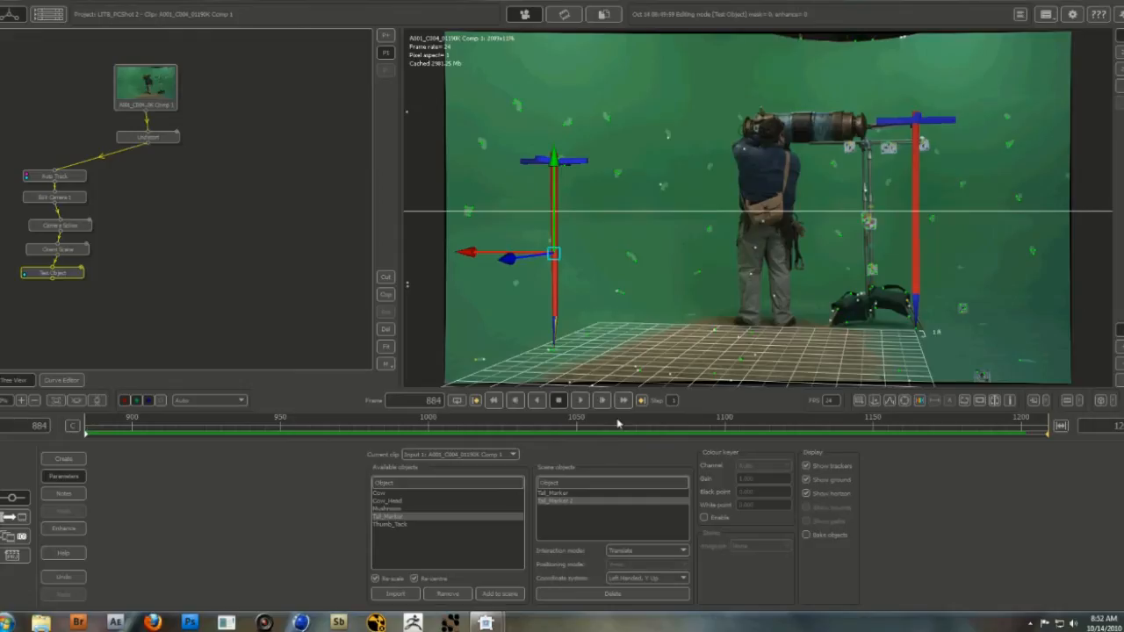
Scrub through the clip between frames 1129 and 1198 to examine how the tall markers and ground grid follow the footage.
{"action": "left_click", "coordinate": [849, 429]}
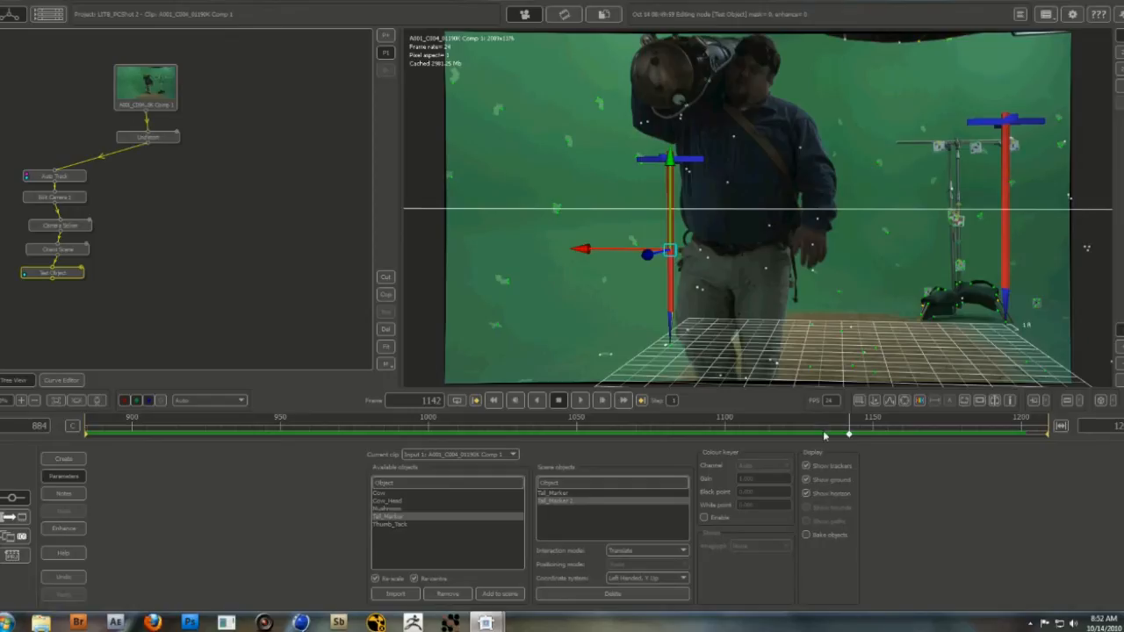
{"action": "left_click", "coordinate": [811, 433]}
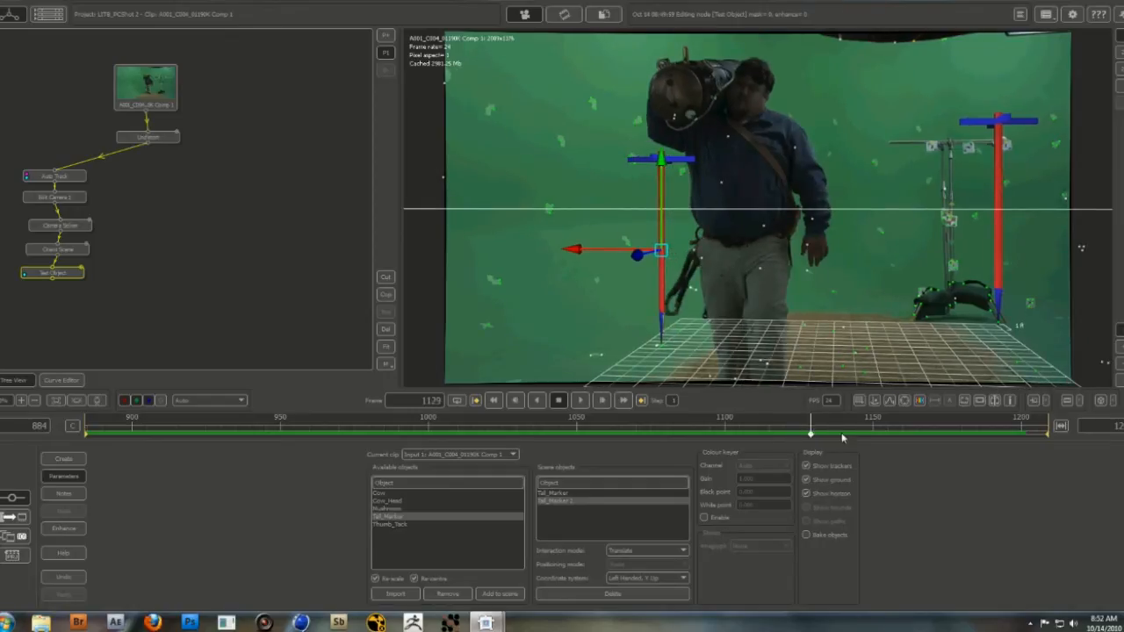
{"action": "left_click_drag", "start_coordinate": [812, 434], "coordinate": [1017, 434]}
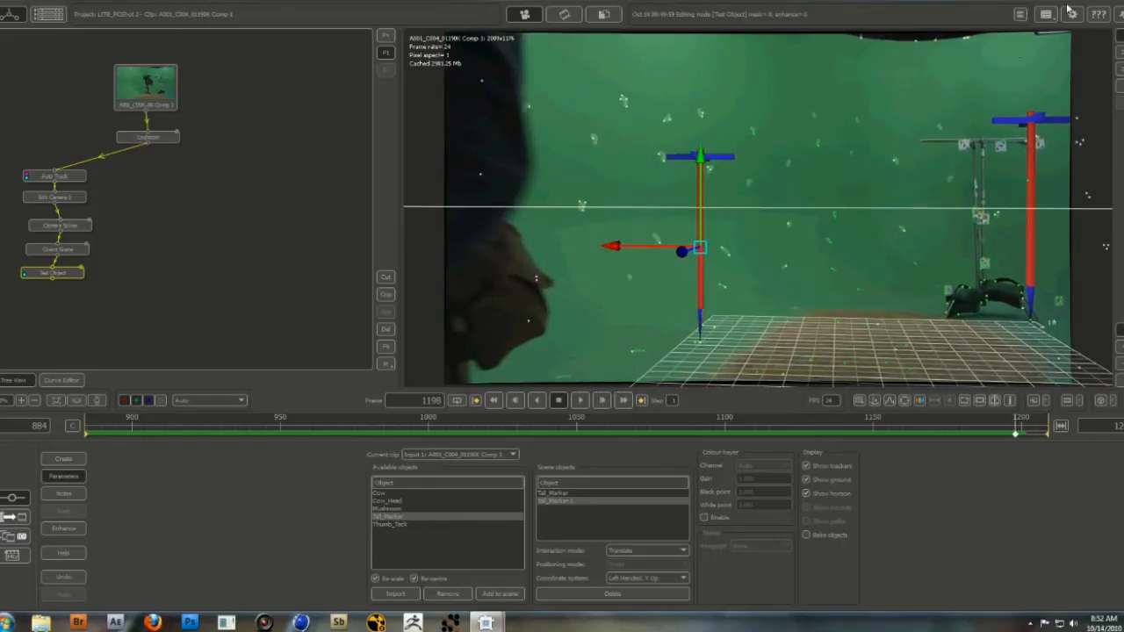
Check the cache size and usage in the preferences, and leave them without changing anything.
{"action": "left_click", "coordinate": [1072, 14]}
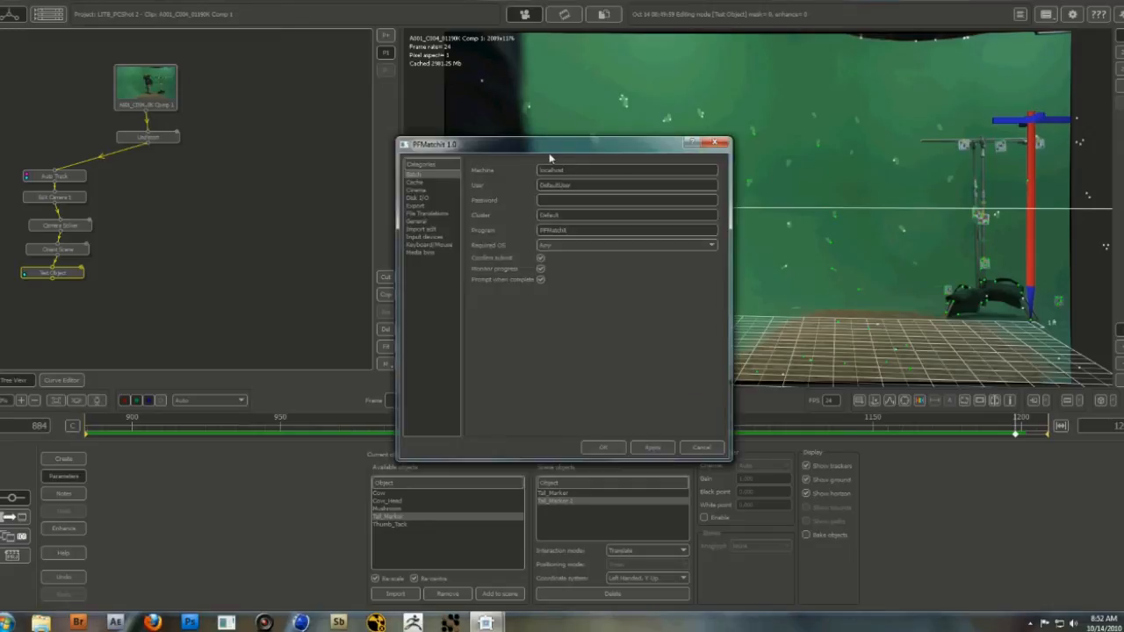
{"action": "left_click_drag", "start_coordinate": [550, 156], "coordinate": [560, 145]}
{"action": "left_click", "coordinate": [426, 171]}
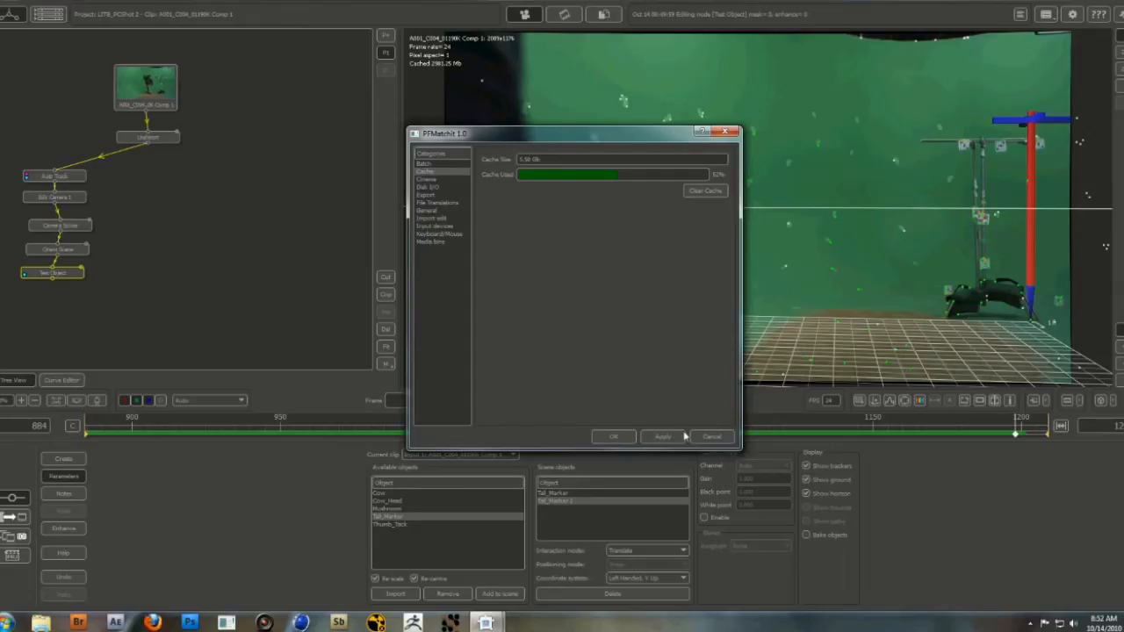
{"action": "left_click", "coordinate": [713, 438]}
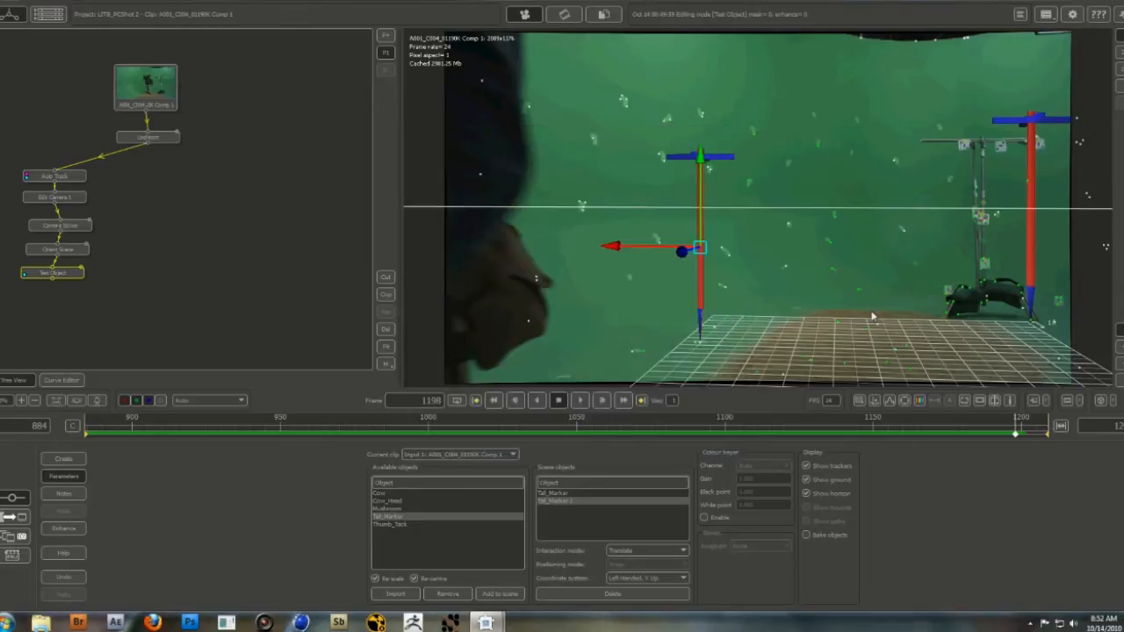
Play the clip through its last frames to cache them, and return to frame 884.
{"action": "left_click", "coordinate": [581, 402]}
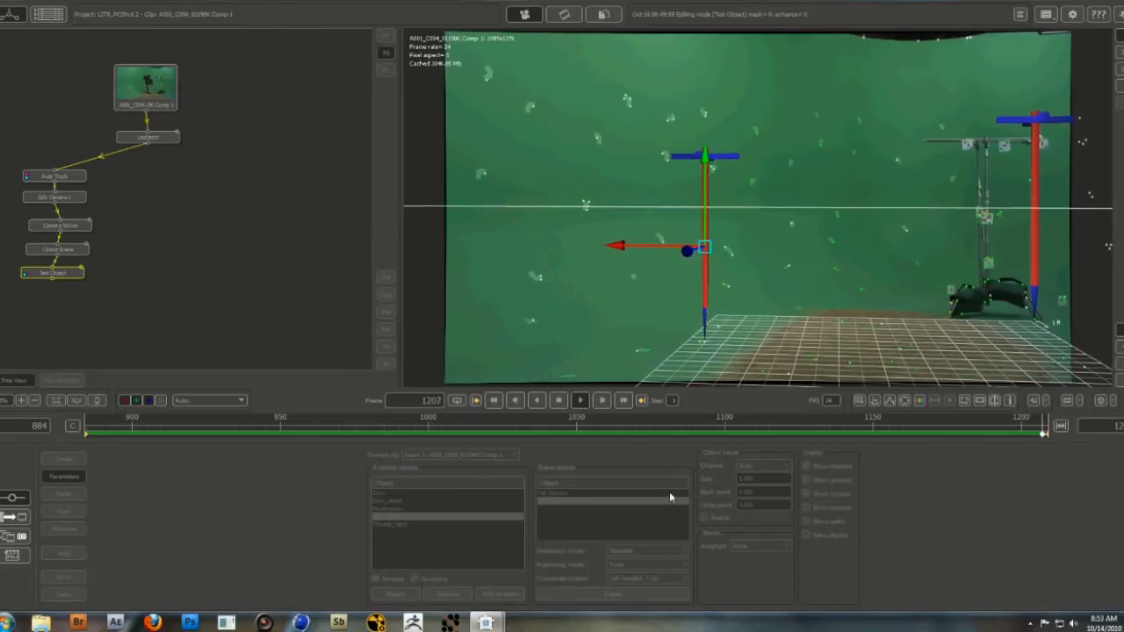
{"action": "left_click", "coordinate": [559, 402]}
{"action": "left_click_drag", "start_coordinate": [157, 436], "coordinate": [774, 409]}
{"action": "left_click", "coordinate": [493, 400]}
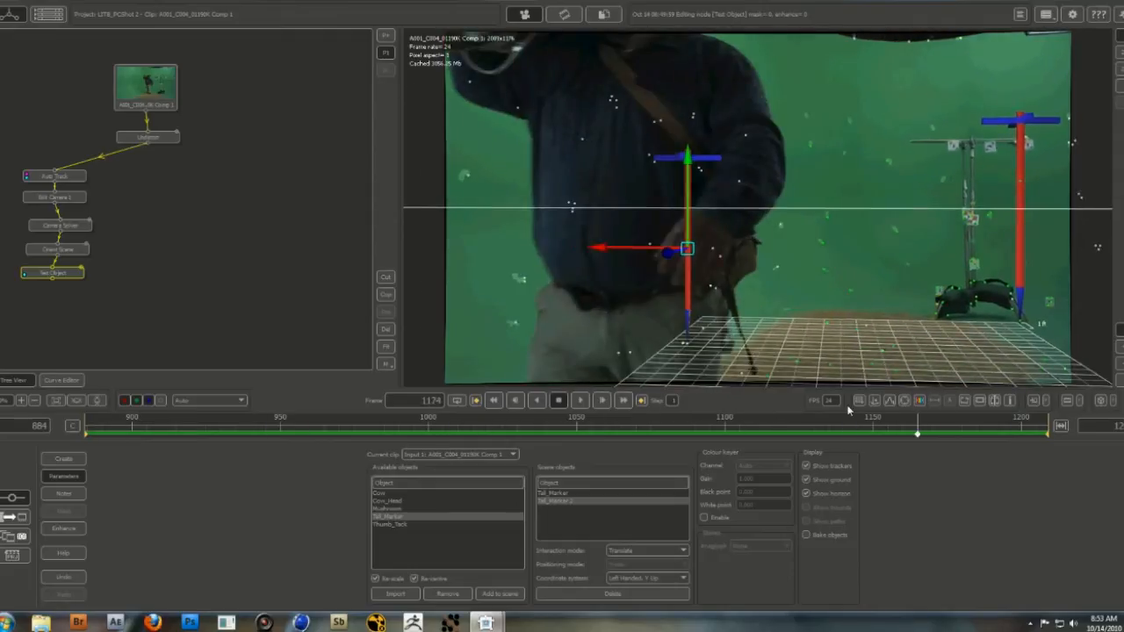
{"action": "left_click_drag", "start_coordinate": [491, 398], "coordinate": [86, 437]}
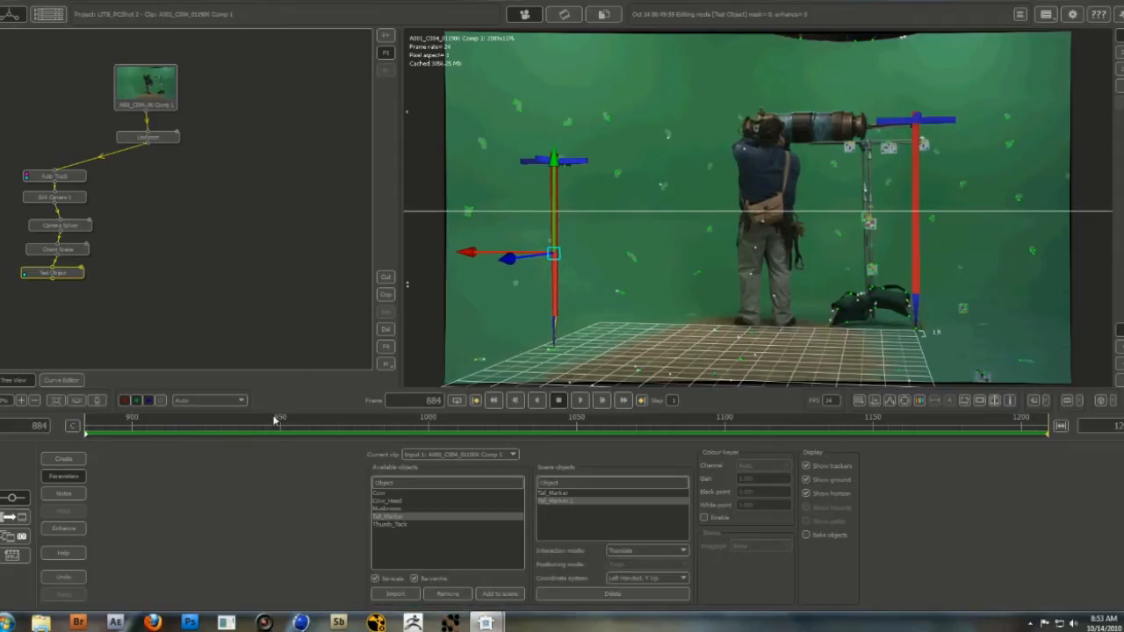
Open the source clip's parameters and look through the available camera presets, keeping RED_4K16x9.
{"action": "left_click", "coordinate": [148, 84]}
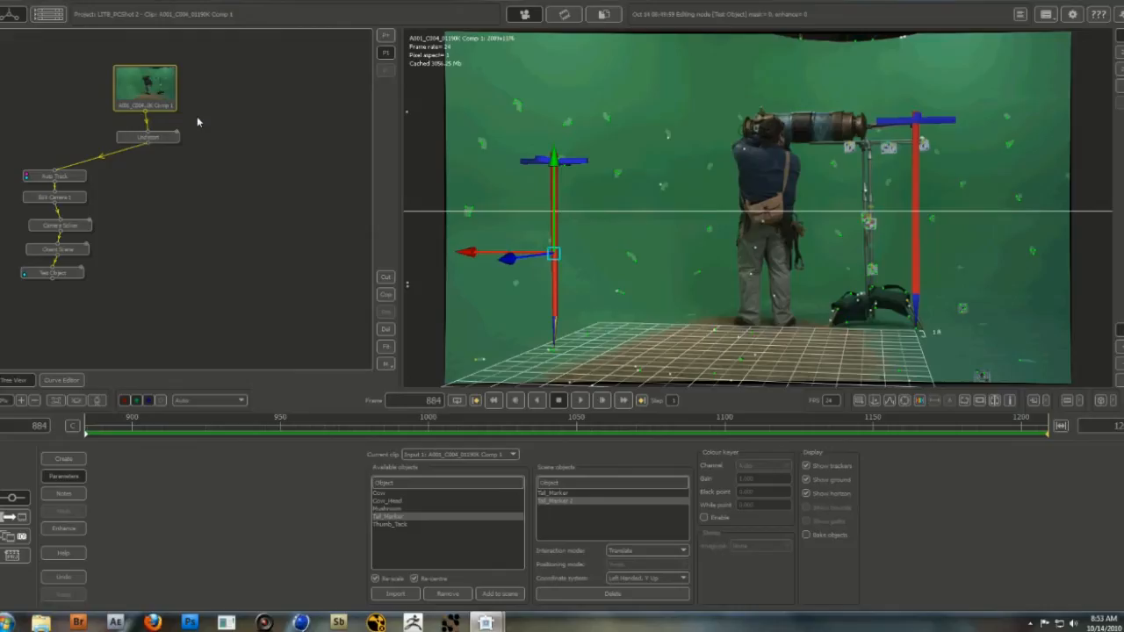
{"action": "double_click", "coordinate": [158, 96]}
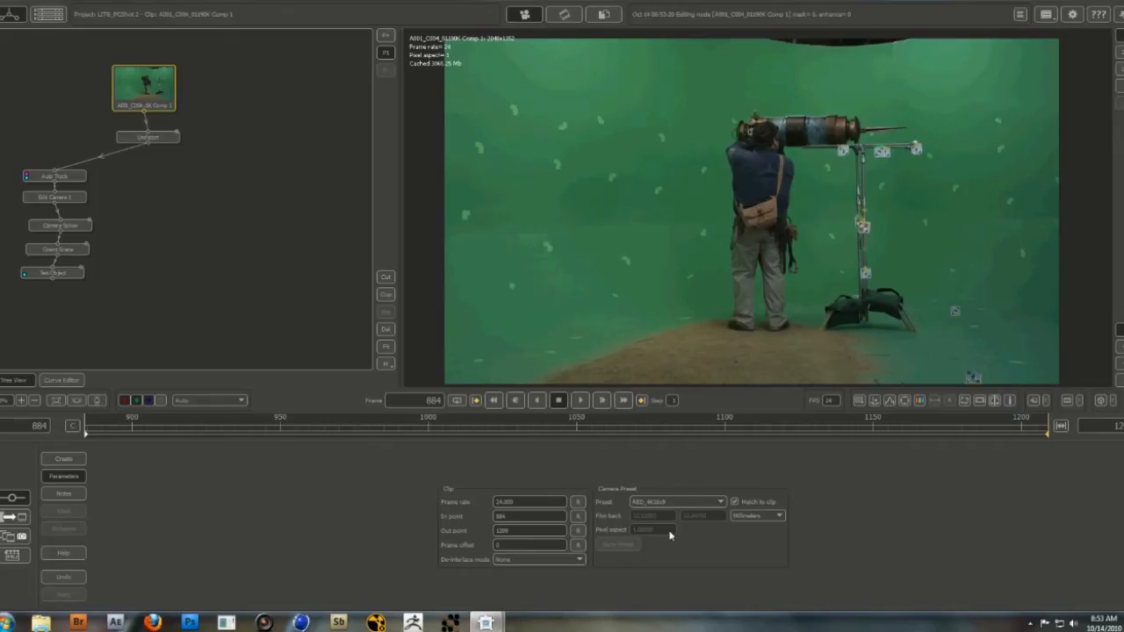
{"action": "left_click", "coordinate": [719, 502]}
{"action": "scroll", "coordinate": [721, 564], "scroll_direction": "down", "scroll_amount": 1}
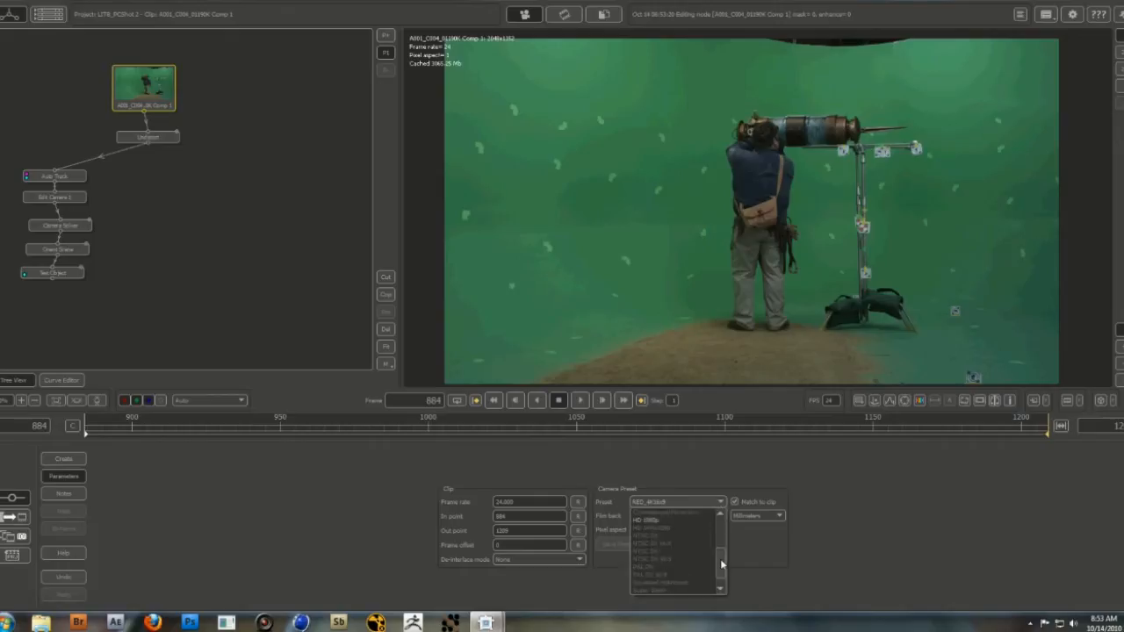
{"action": "left_click_drag", "start_coordinate": [722, 564], "coordinate": [722, 529]}
{"action": "left_click", "coordinate": [734, 483]}
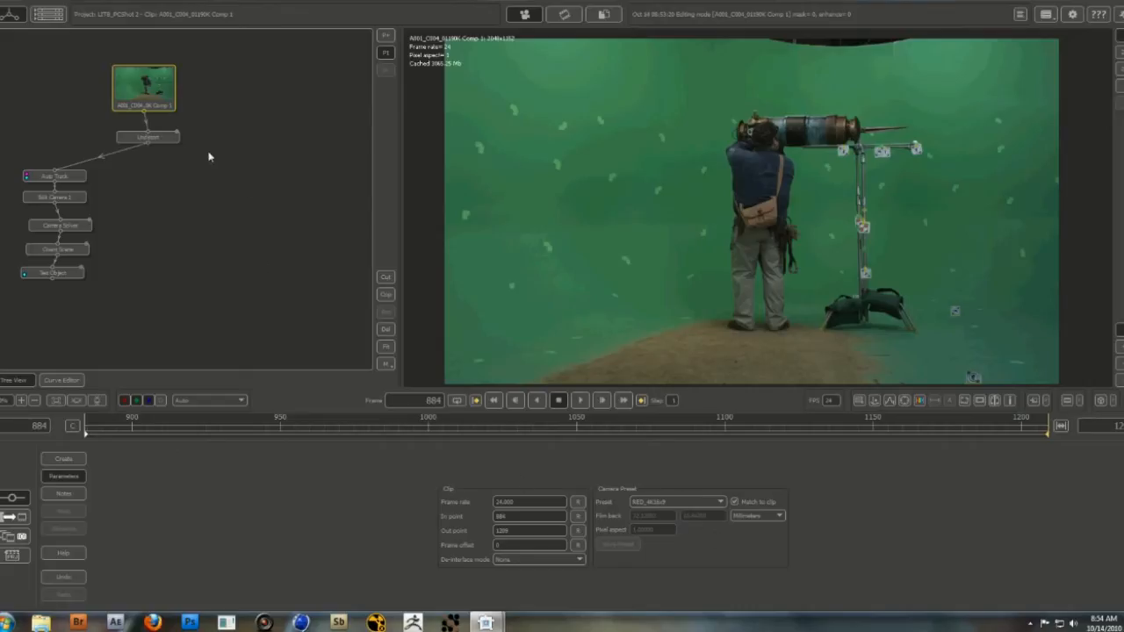
Compare the Undistort node's grid-overlaid image with the source clip, and return to the Undistort node at frame 884.
{"action": "left_click_drag", "start_coordinate": [159, 96], "coordinate": [162, 94]}
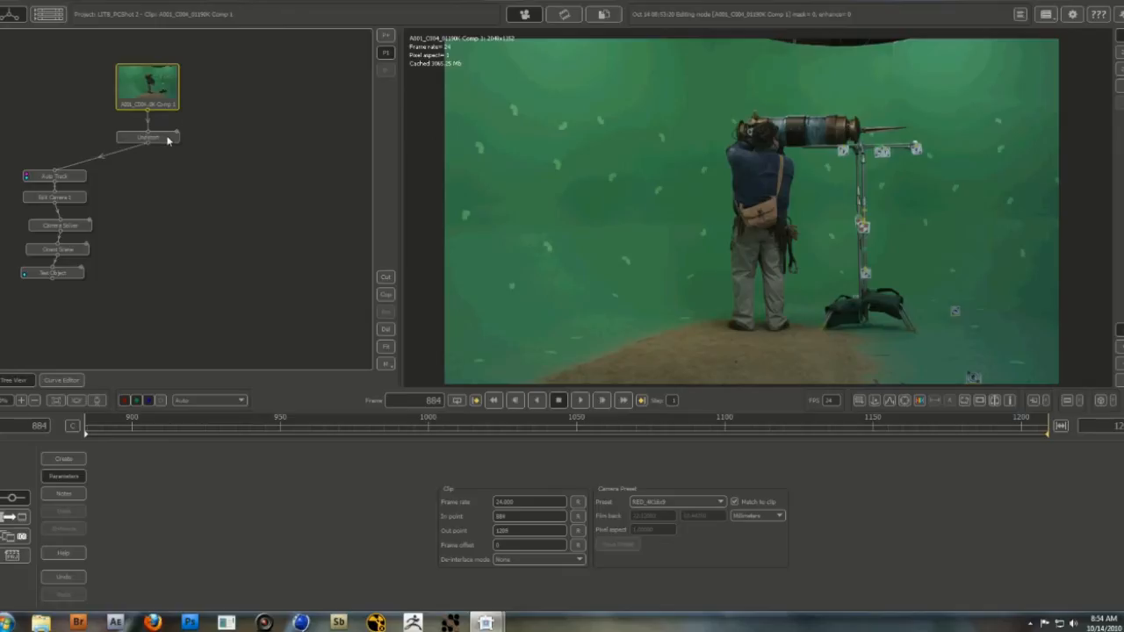
{"action": "left_click", "coordinate": [167, 139]}
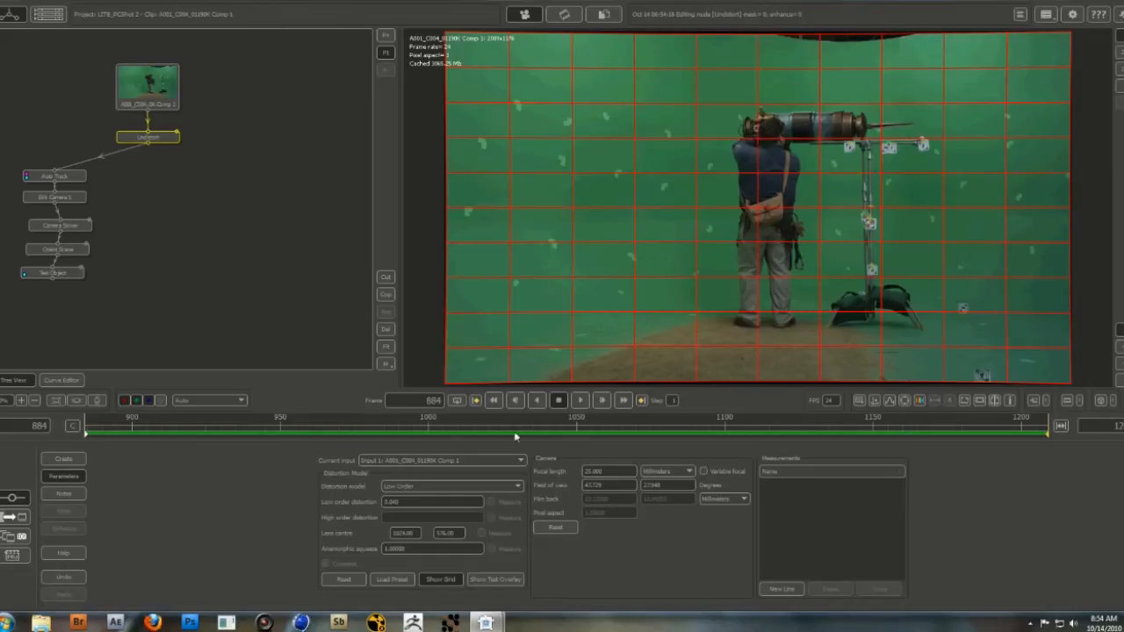
{"action": "left_click_drag", "start_coordinate": [180, 431], "coordinate": [267, 432]}
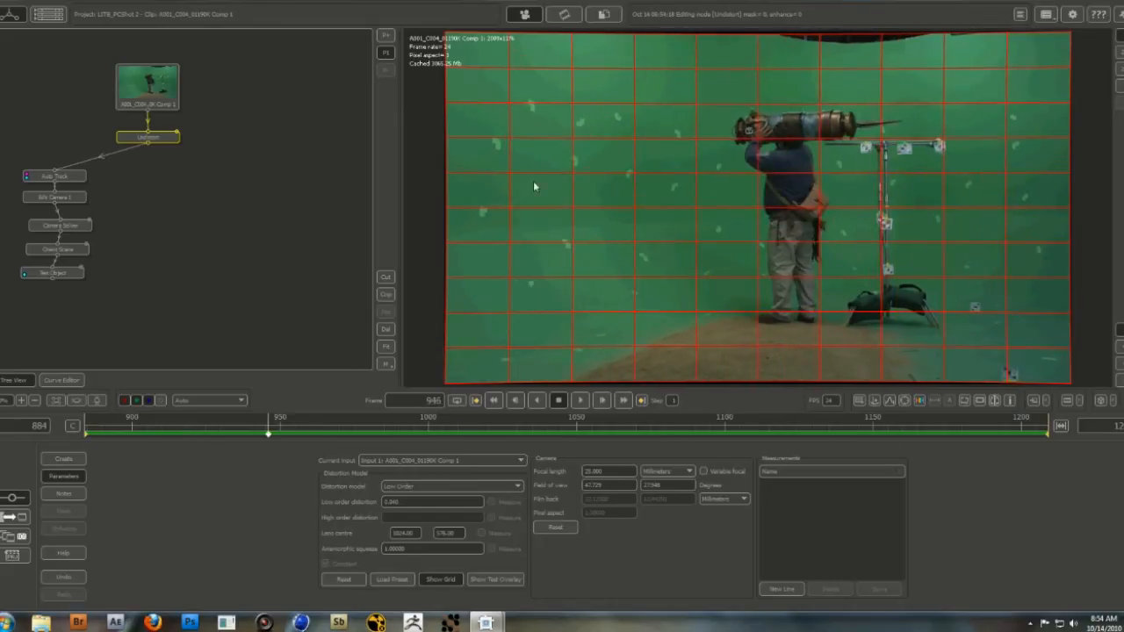
{"action": "scroll", "coordinate": [562, 189], "scroll_direction": "down", "scroll_amount": 2}
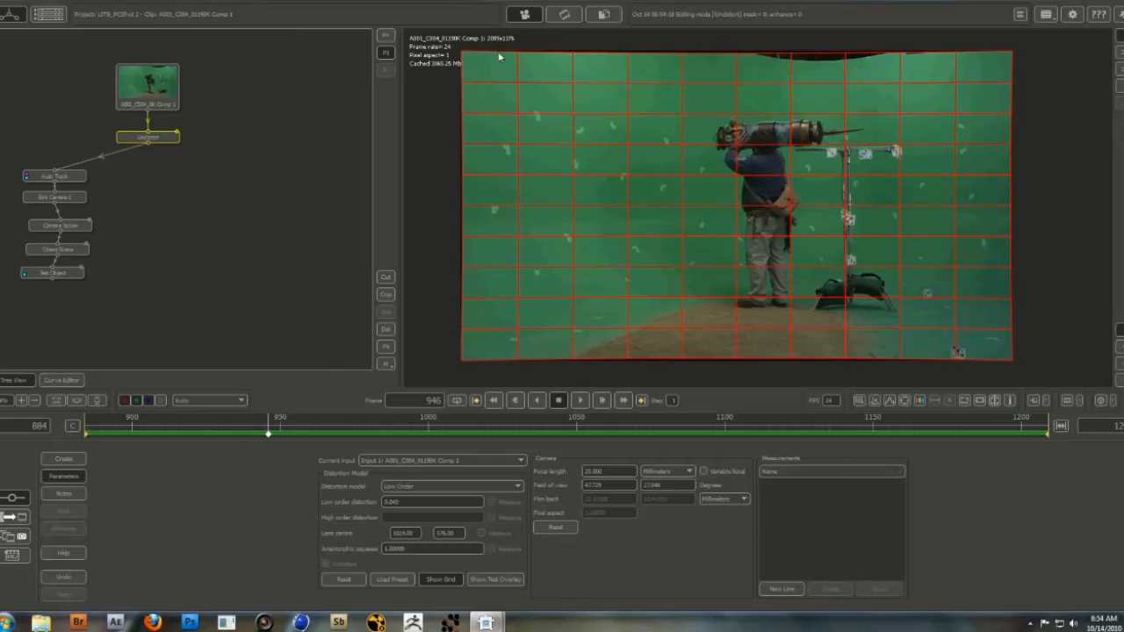
{"action": "left_click", "coordinate": [162, 92]}
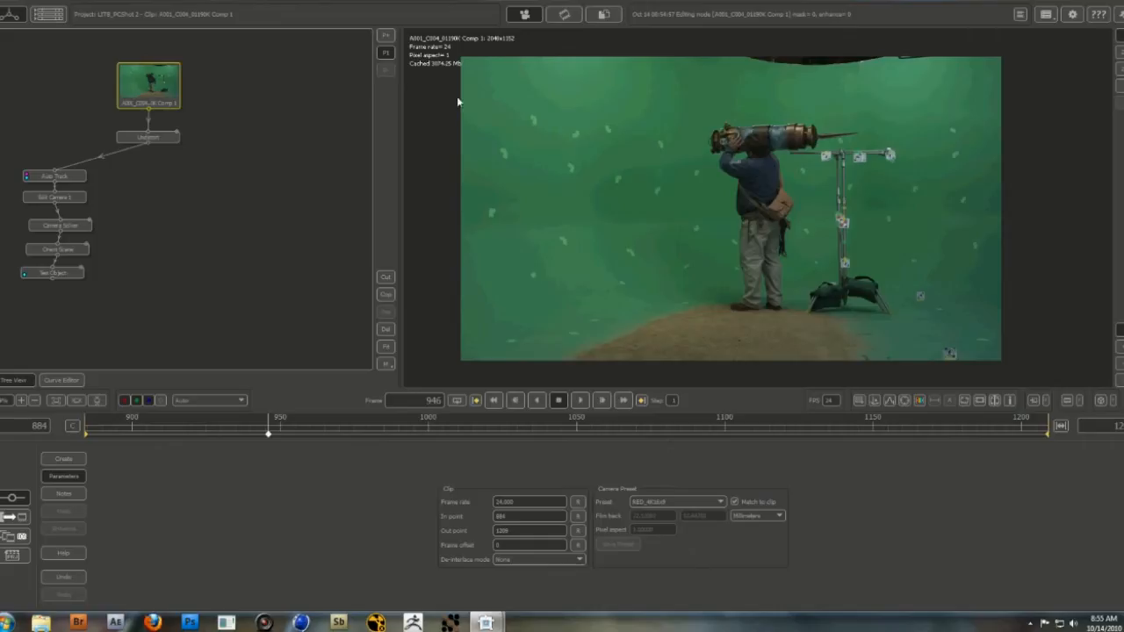
{"action": "left_click", "coordinate": [163, 138]}
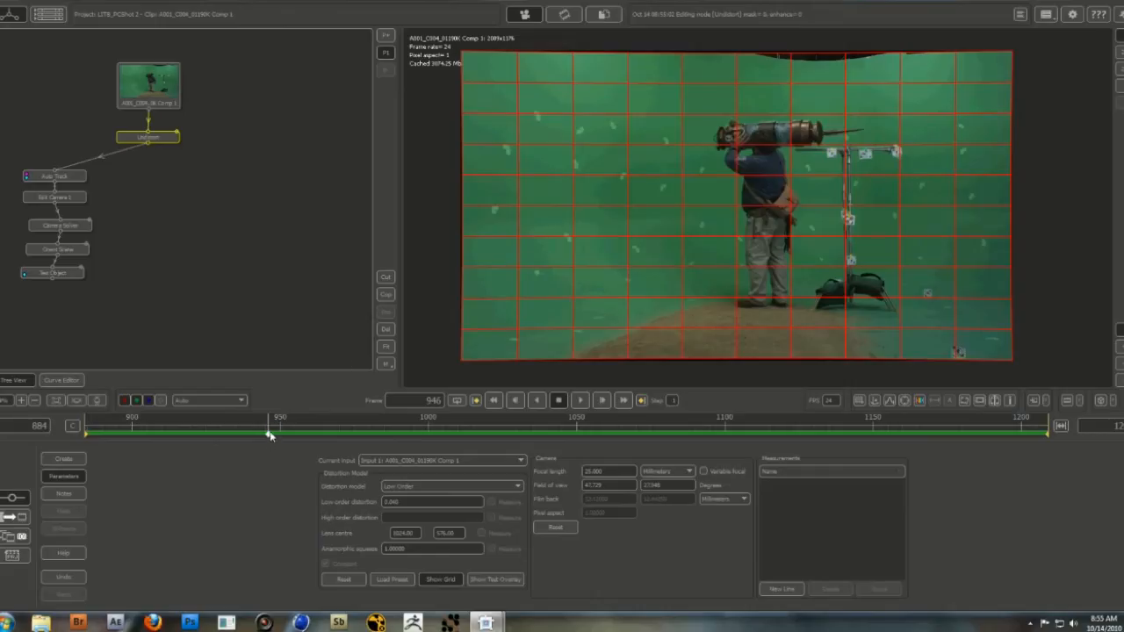
{"action": "left_click_drag", "start_coordinate": [269, 432], "coordinate": [85, 433]}
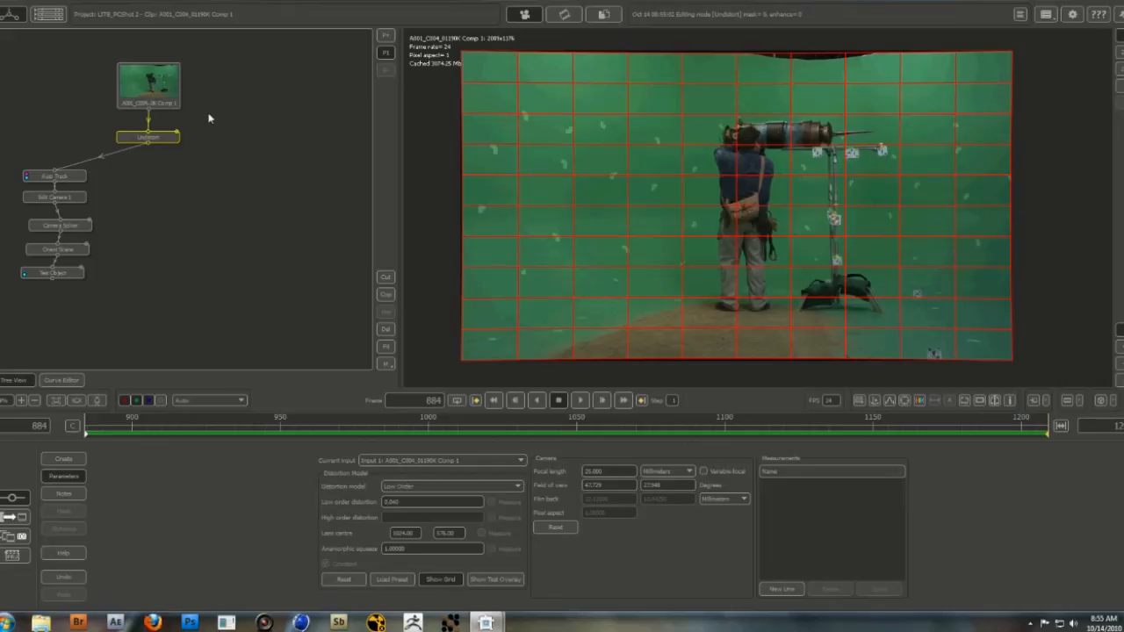
Add a second Auto Track node and connect its input to the Undistort node's output as a separate branch.
{"action": "right_click", "coordinate": [180, 145]}
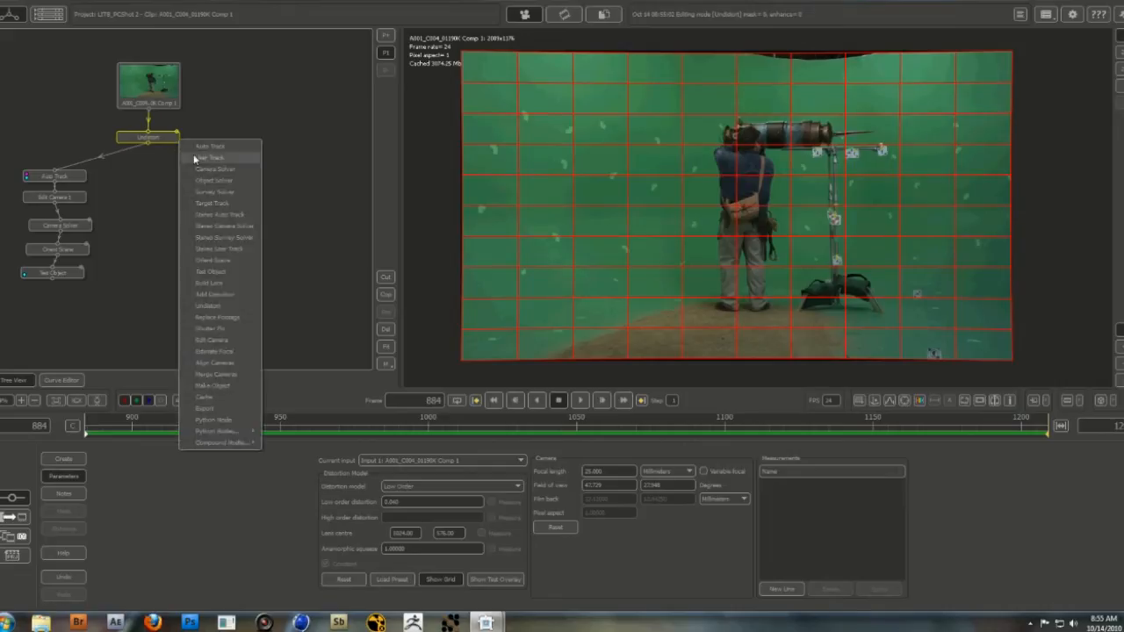
{"action": "left_click", "coordinate": [211, 147]}
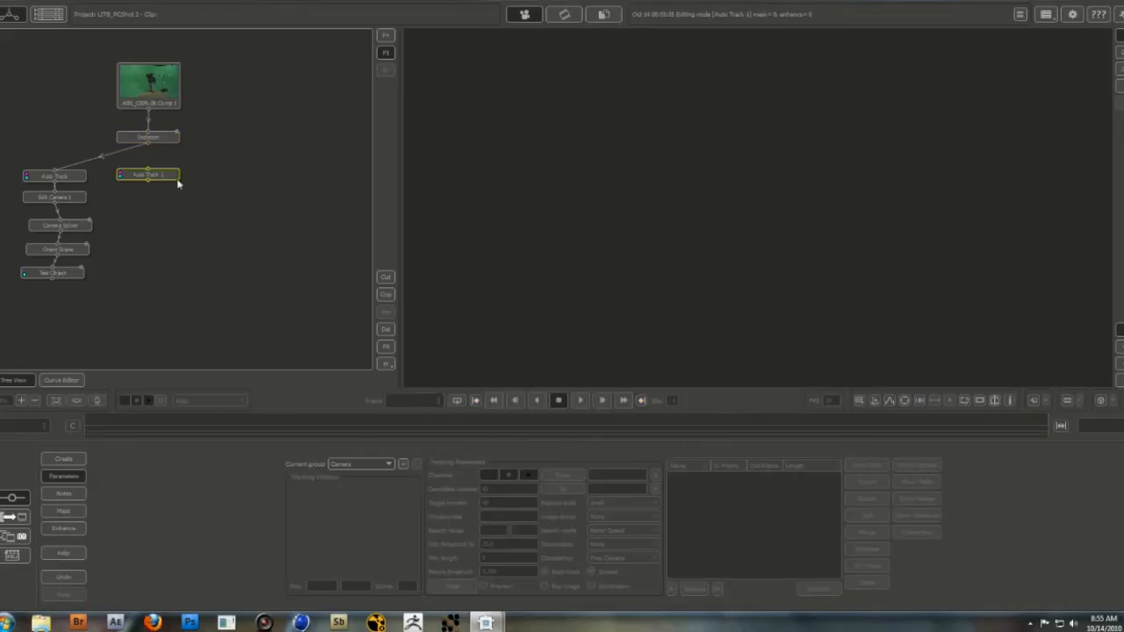
{"action": "left_click_drag", "start_coordinate": [176, 178], "coordinate": [227, 170]}
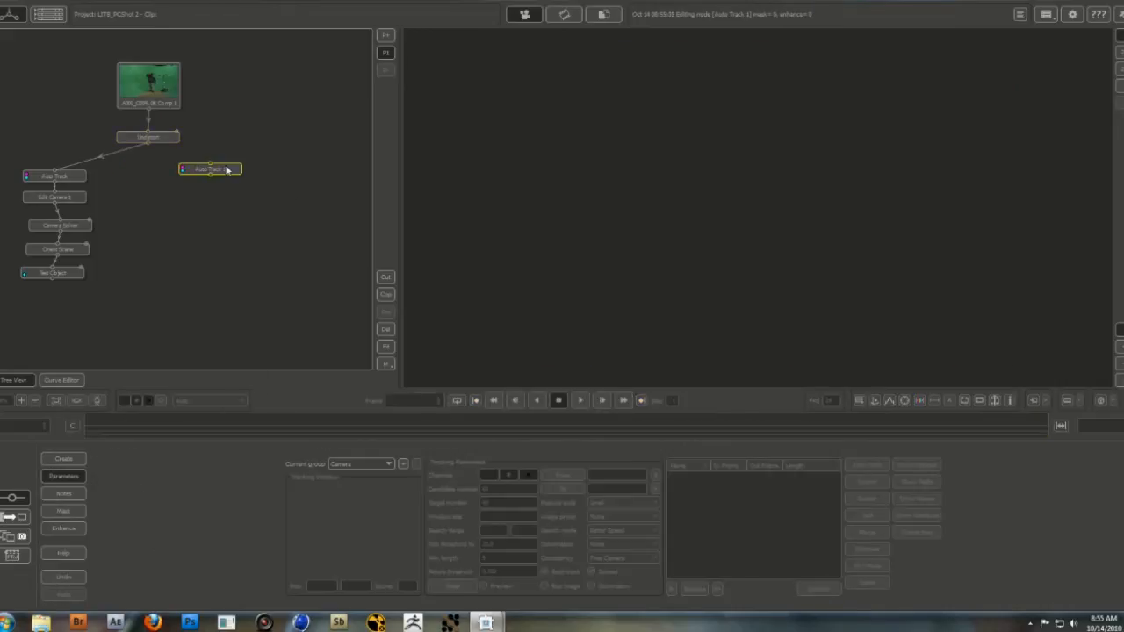
{"action": "left_click", "coordinate": [148, 143]}
{"action": "left_click_drag", "start_coordinate": [196, 160], "coordinate": [224, 176]}
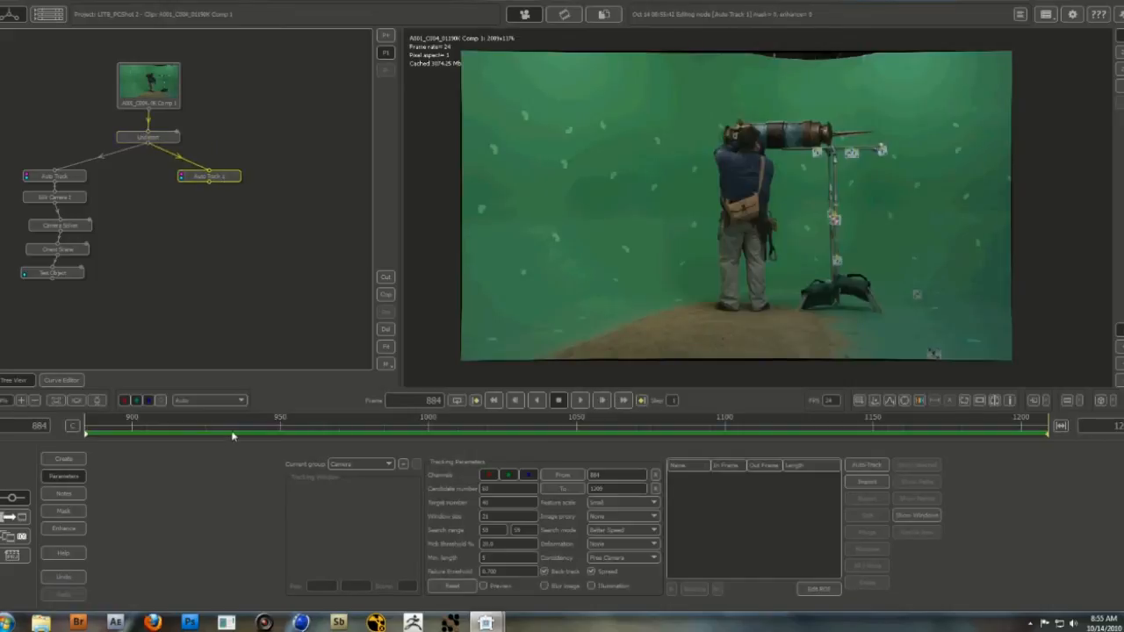
Set the new Auto Track node to candidate number 90, target number 80, Better Accuracy search mode and failure threshold 0.600.
{"action": "left_click_drag", "start_coordinate": [232, 434], "coordinate": [54, 430]}
{"action": "left_click_drag", "start_coordinate": [486, 492], "coordinate": [514, 492]}
{"action": "type", "text": "90"}
{"action": "double_click", "coordinate": [511, 509]}
{"action": "type", "text": "80"}
{"action": "left_click", "coordinate": [645, 528]}
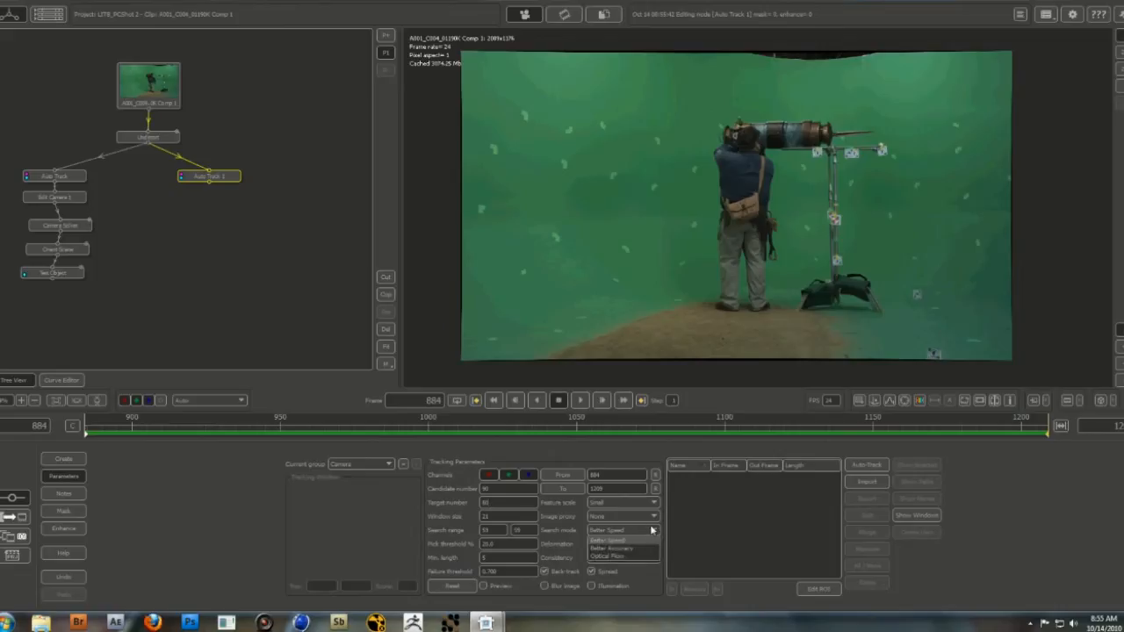
{"action": "left_click", "coordinate": [657, 549]}
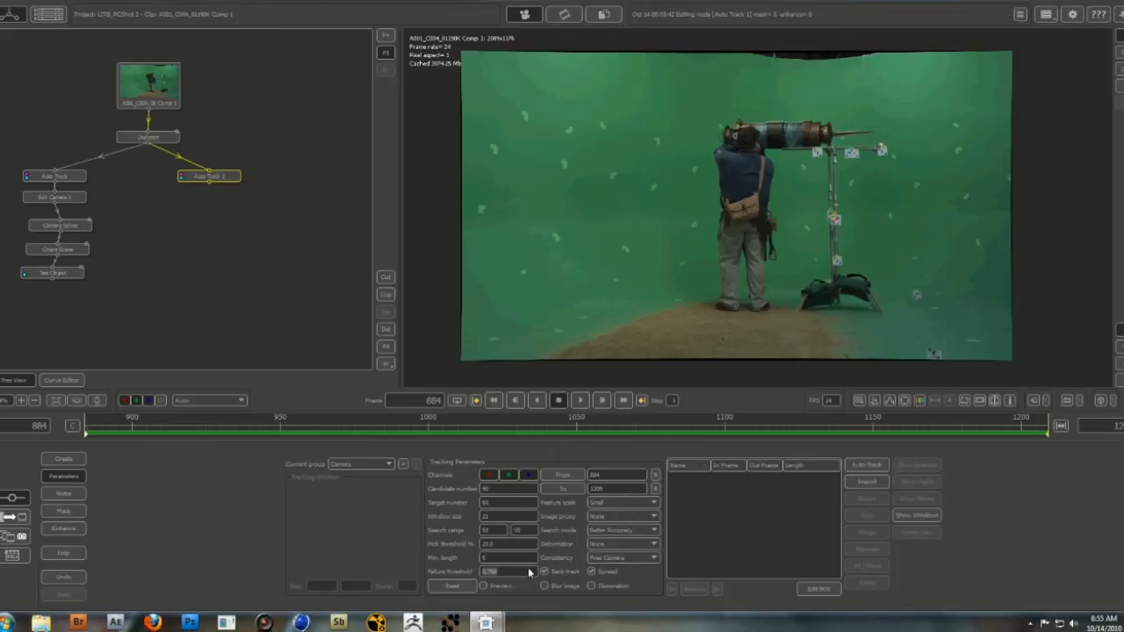
{"action": "type", "text": "0.600"}
{"action": "left_click_drag", "start_coordinate": [278, 423], "coordinate": [102, 434]}
{"action": "left_click_drag", "start_coordinate": [222, 175], "coordinate": [227, 191]}
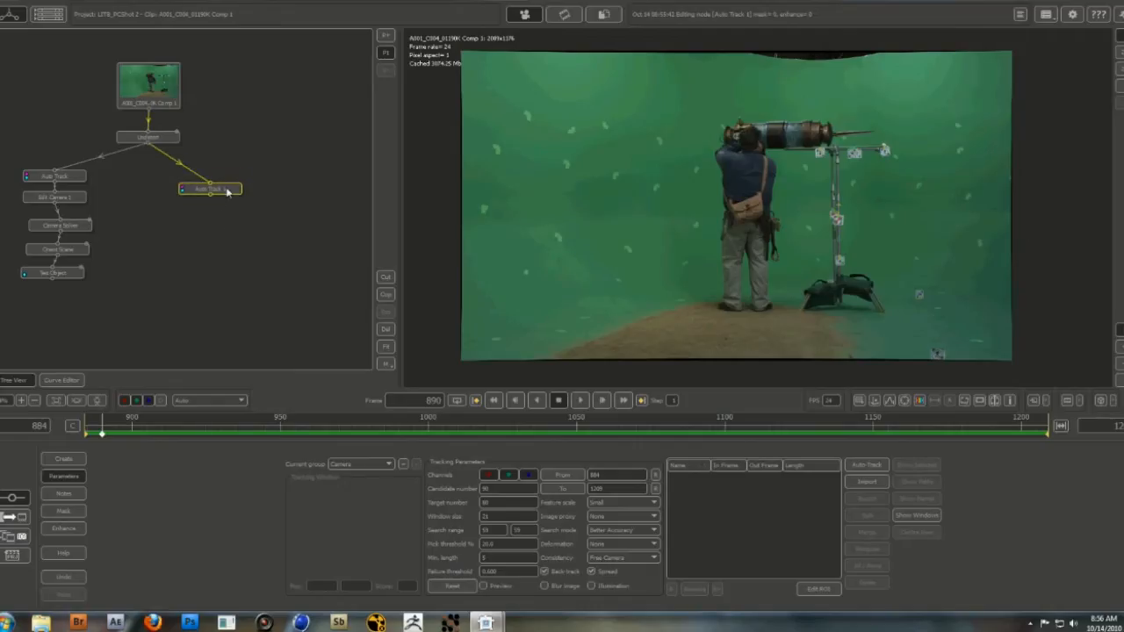
{"action": "left_click_drag", "start_coordinate": [232, 191], "coordinate": [223, 175]}
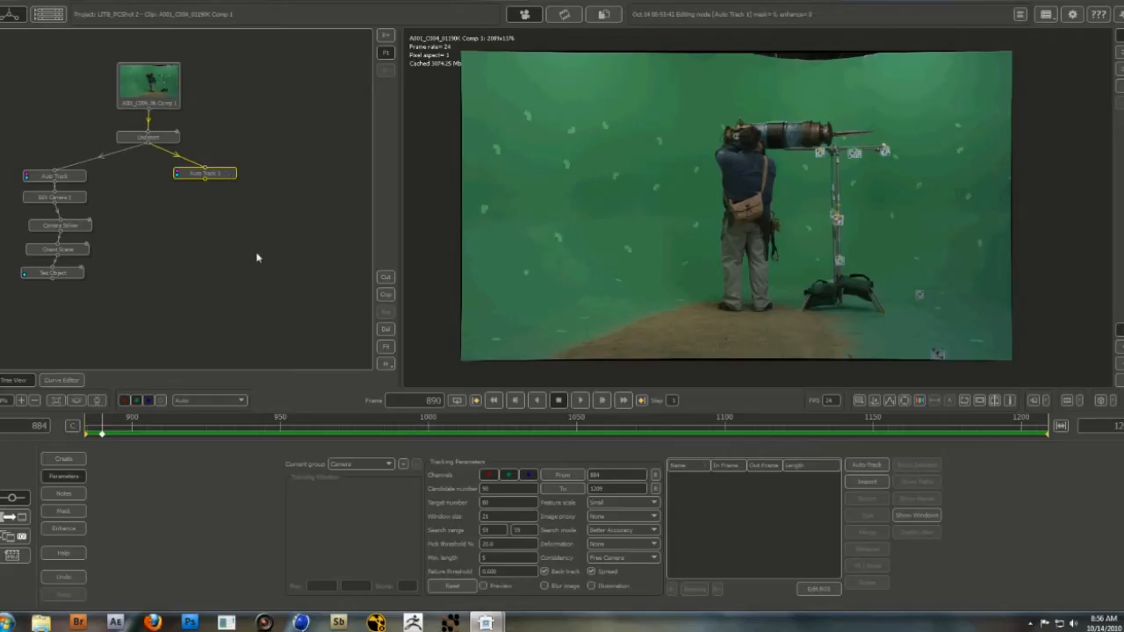
{"action": "left_click_drag", "start_coordinate": [225, 175], "coordinate": [220, 185]}
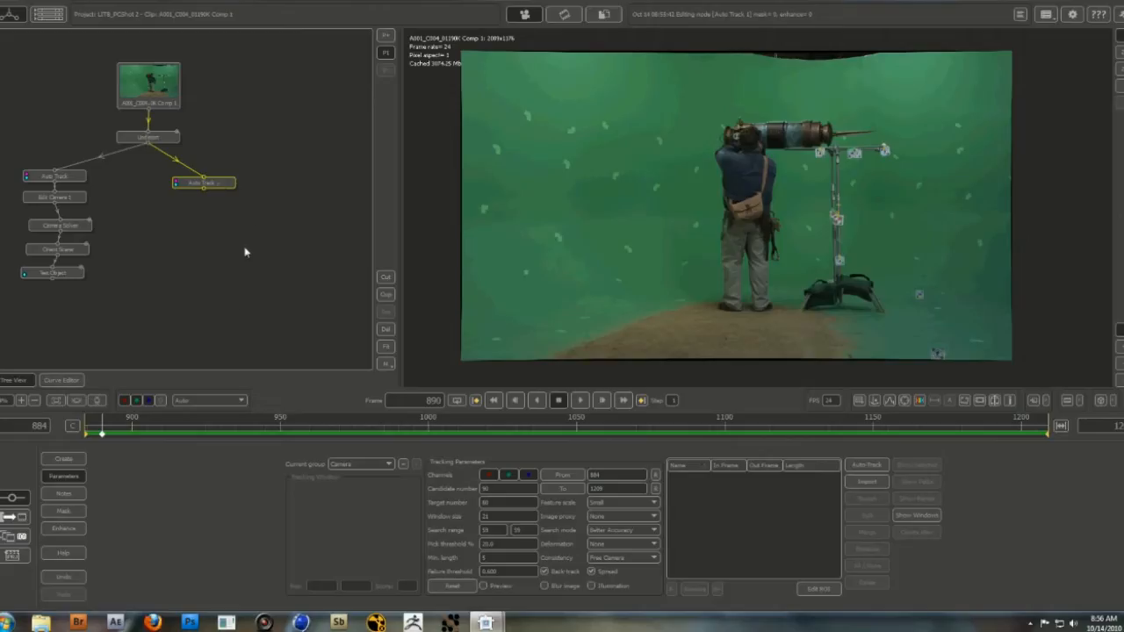
{"action": "left_click_drag", "start_coordinate": [103, 432], "coordinate": [84, 419]}
{"action": "left_click_drag", "start_coordinate": [220, 183], "coordinate": [214, 172]}
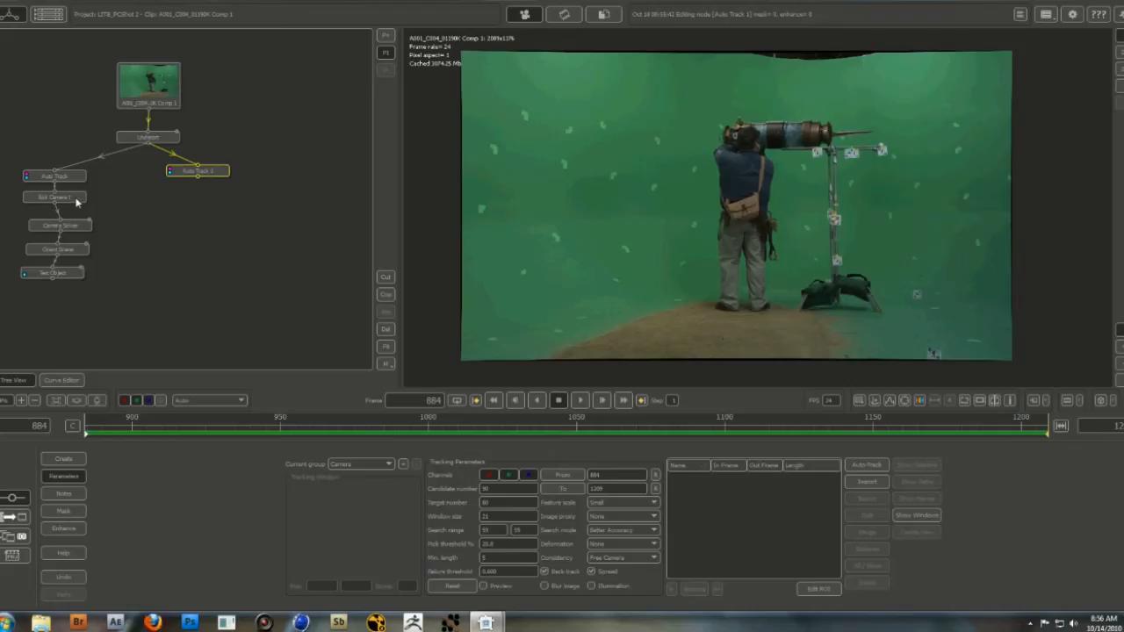
{"action": "left_click_drag", "start_coordinate": [76, 203], "coordinate": [74, 207]}
{"action": "left_click_drag", "start_coordinate": [76, 203], "coordinate": [79, 207]}
{"action": "left_click", "coordinate": [87, 227]}
{"action": "left_click", "coordinate": [72, 180]}
{"action": "left_click", "coordinate": [77, 202]}
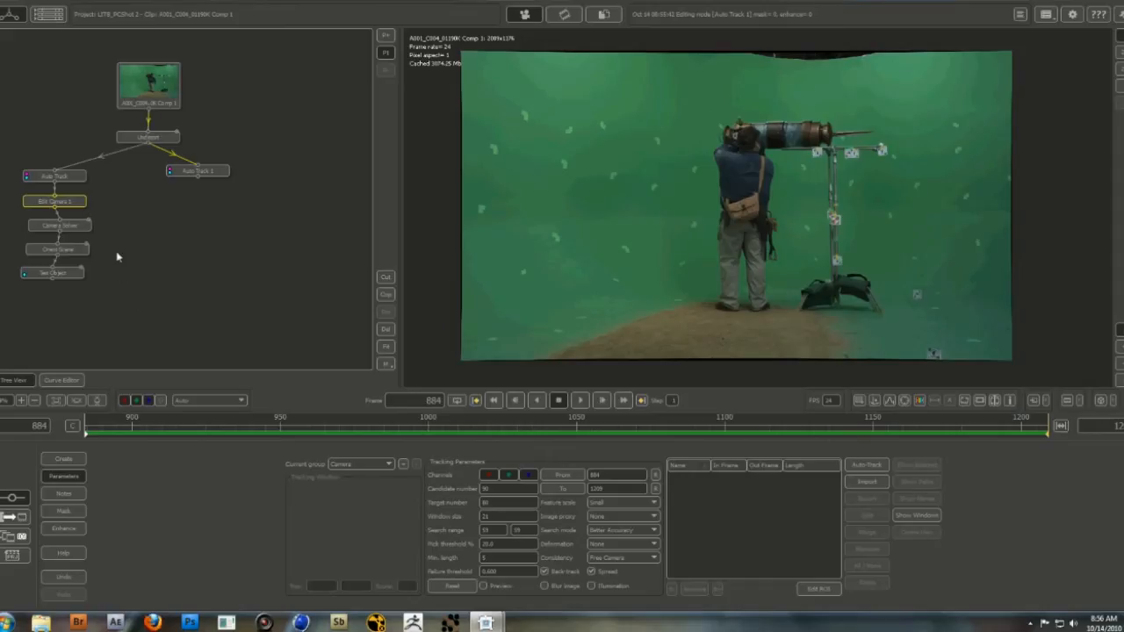
{"action": "left_click", "coordinate": [85, 228]}
{"action": "left_click", "coordinate": [84, 252]}
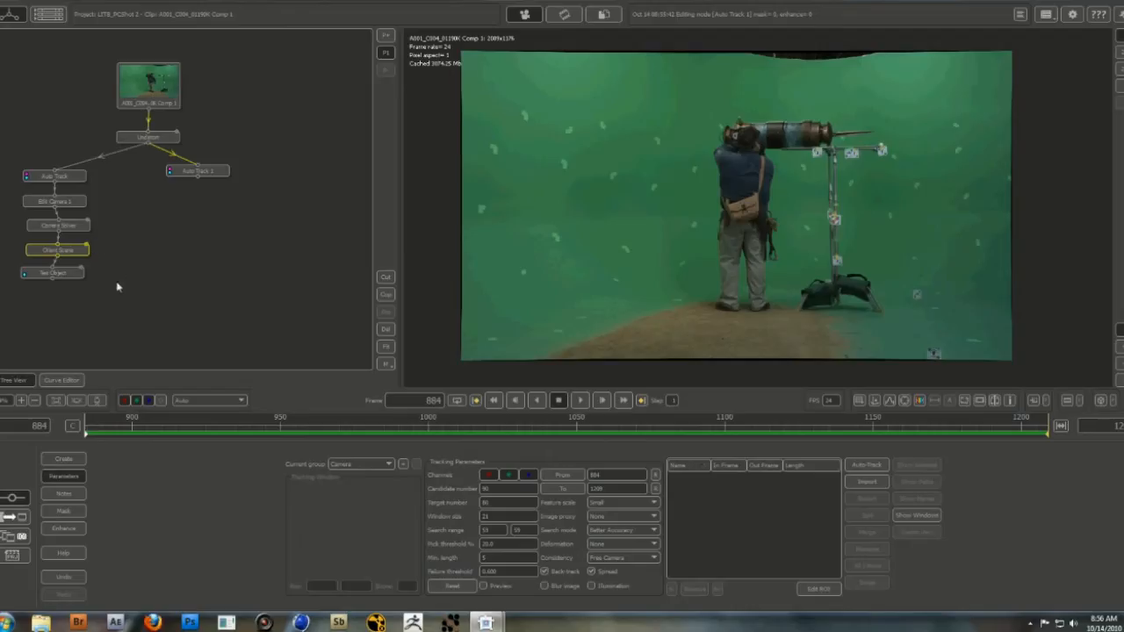
Run the auto track from the new Auto Track node, and scrub to frame 1056 to inspect the tracked features.
{"action": "left_click", "coordinate": [217, 171]}
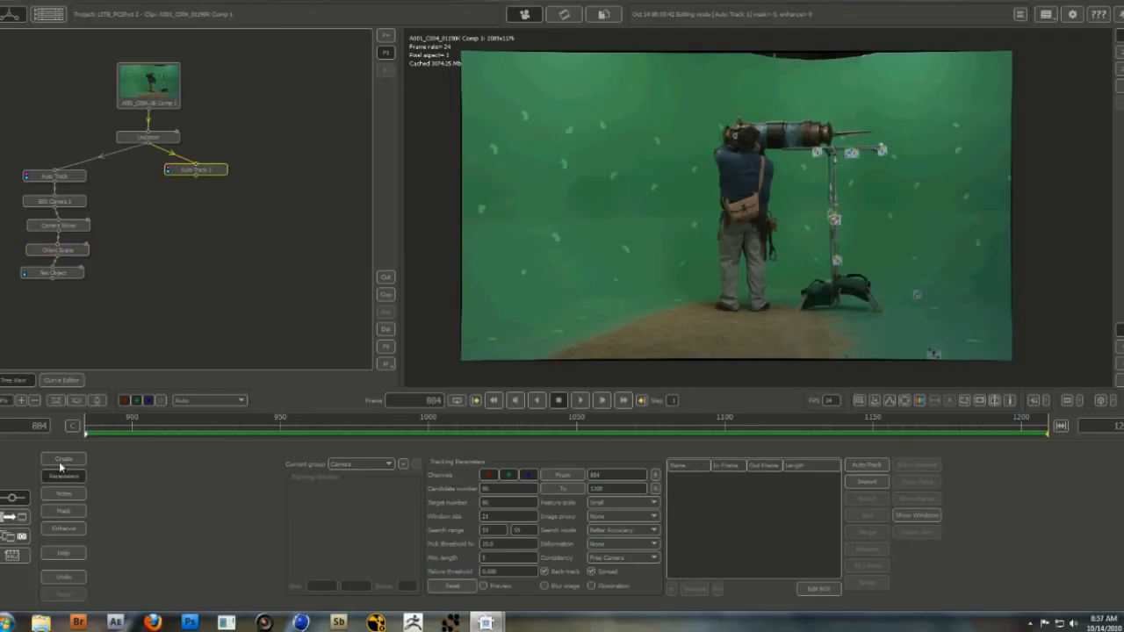
{"action": "left_click", "coordinate": [863, 463]}
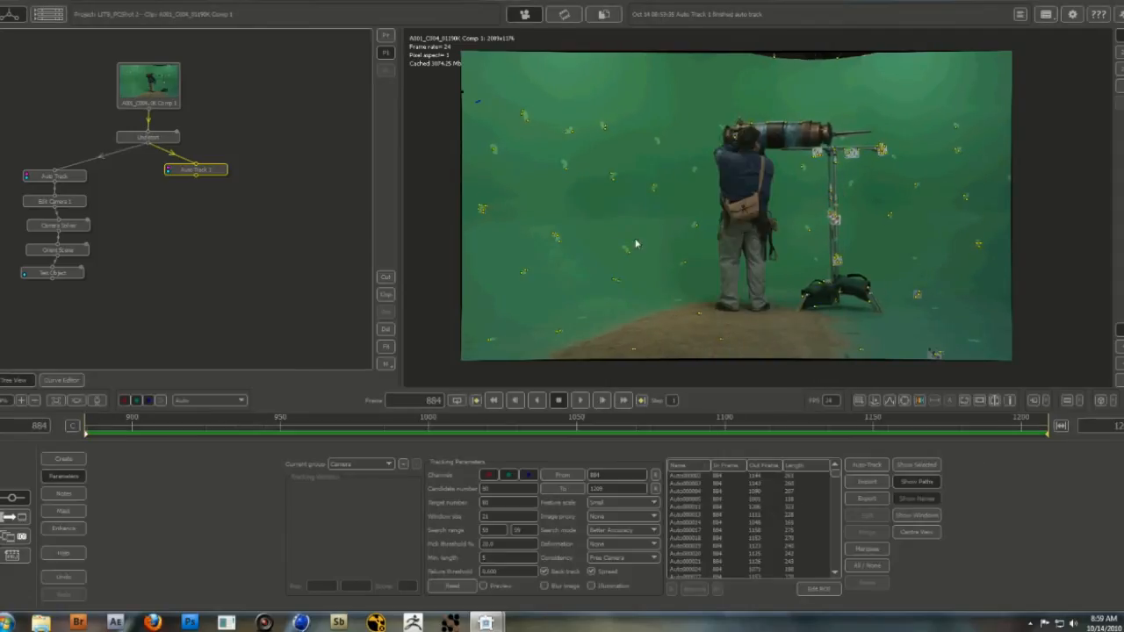
{"action": "left_click_drag", "start_coordinate": [147, 429], "coordinate": [591, 418]}
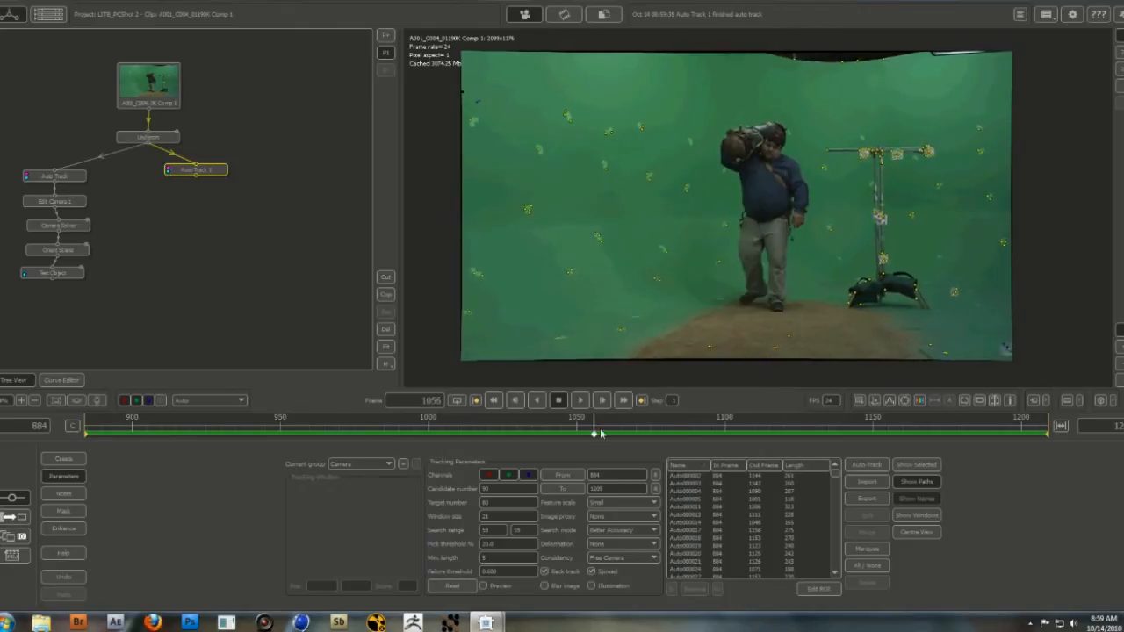
Review the new Auto Track node's mask tools while scrubbing the clip, and return to its tracking parameters.
{"action": "left_click", "coordinate": [74, 516]}
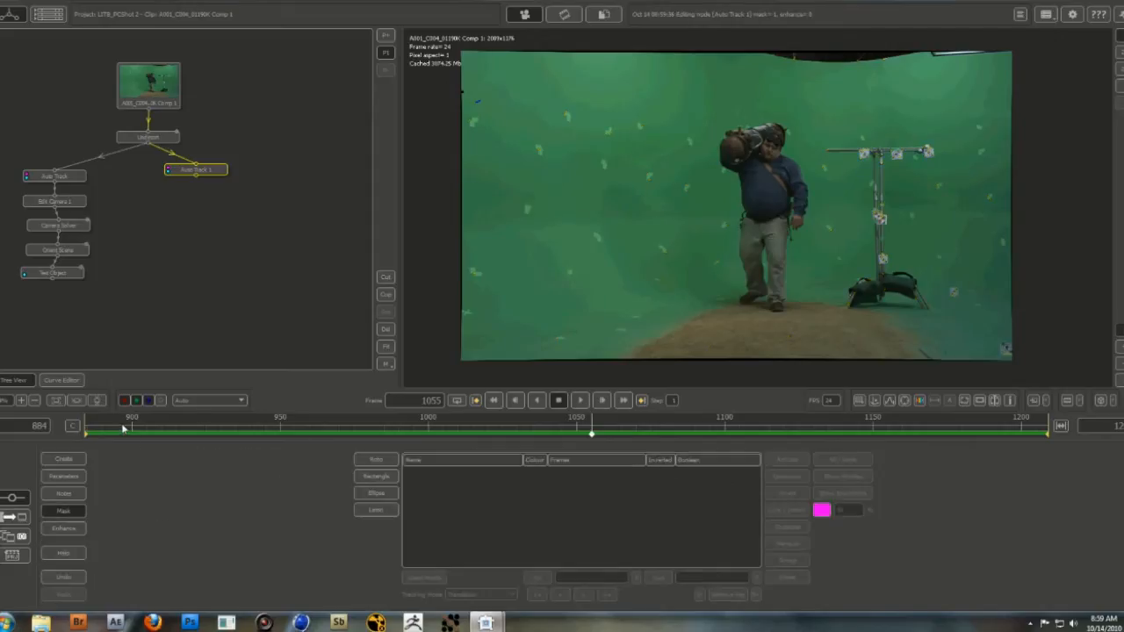
{"action": "left_click_drag", "start_coordinate": [123, 428], "coordinate": [505, 428]}
{"action": "double_click", "coordinate": [211, 172]}
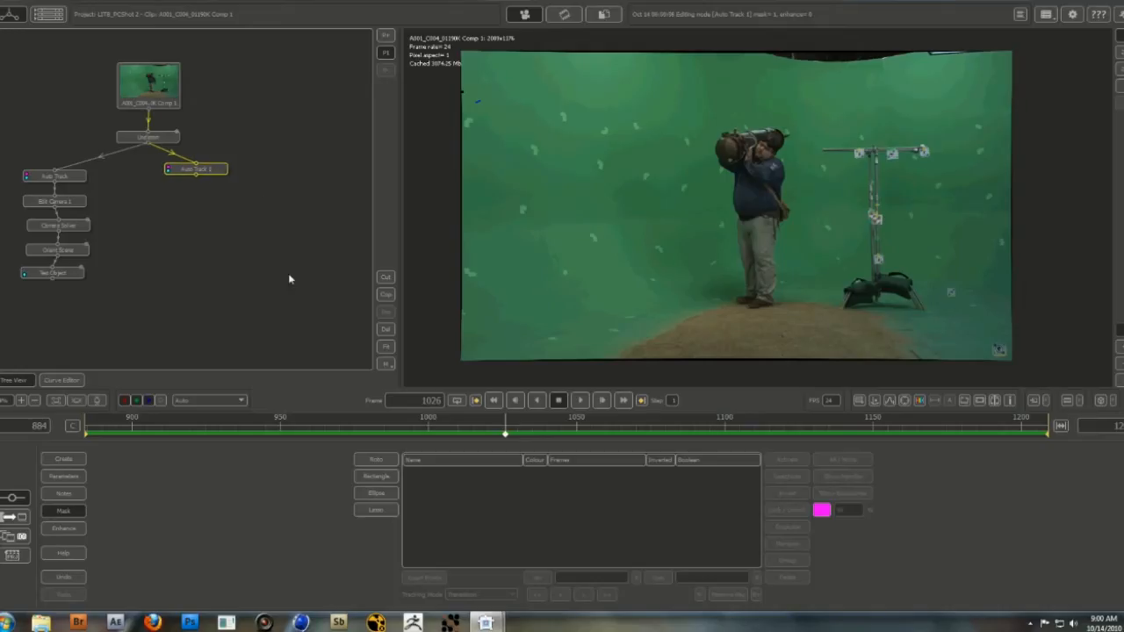
{"action": "left_click", "coordinate": [63, 476]}
At frame 921, marquee-select and delete the tracked features on the weapon above the man's head and along the stand's crossbar.
{"action": "left_click_drag", "start_coordinate": [317, 425], "coordinate": [194, 436]}
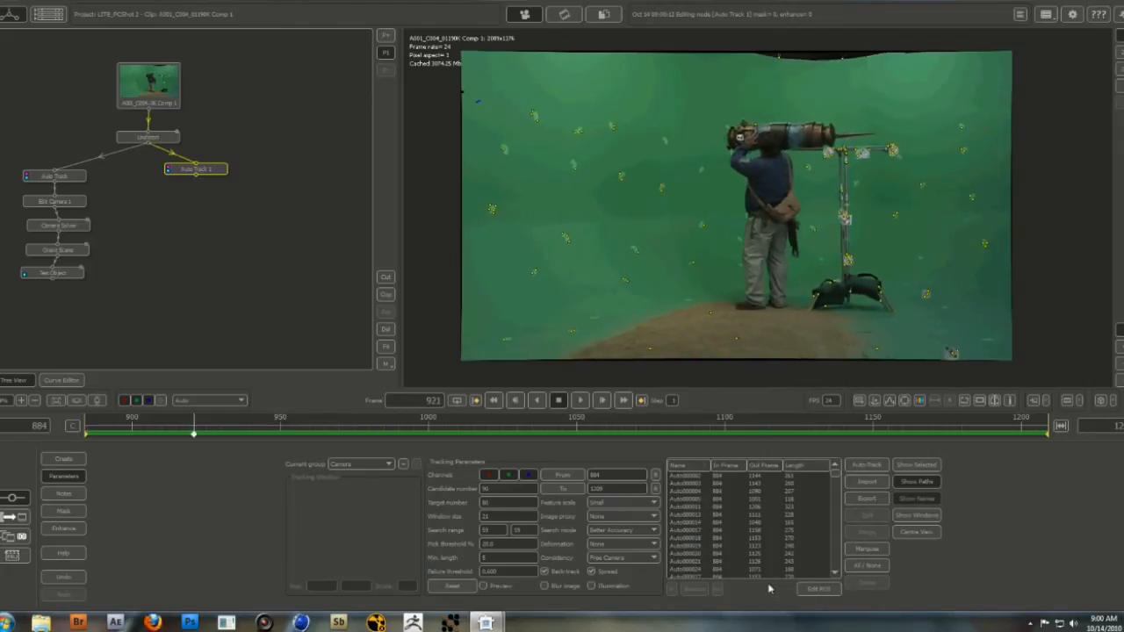
{"action": "left_click", "coordinate": [861, 548]}
{"action": "left_click_drag", "start_coordinate": [747, 110], "coordinate": [763, 132]}
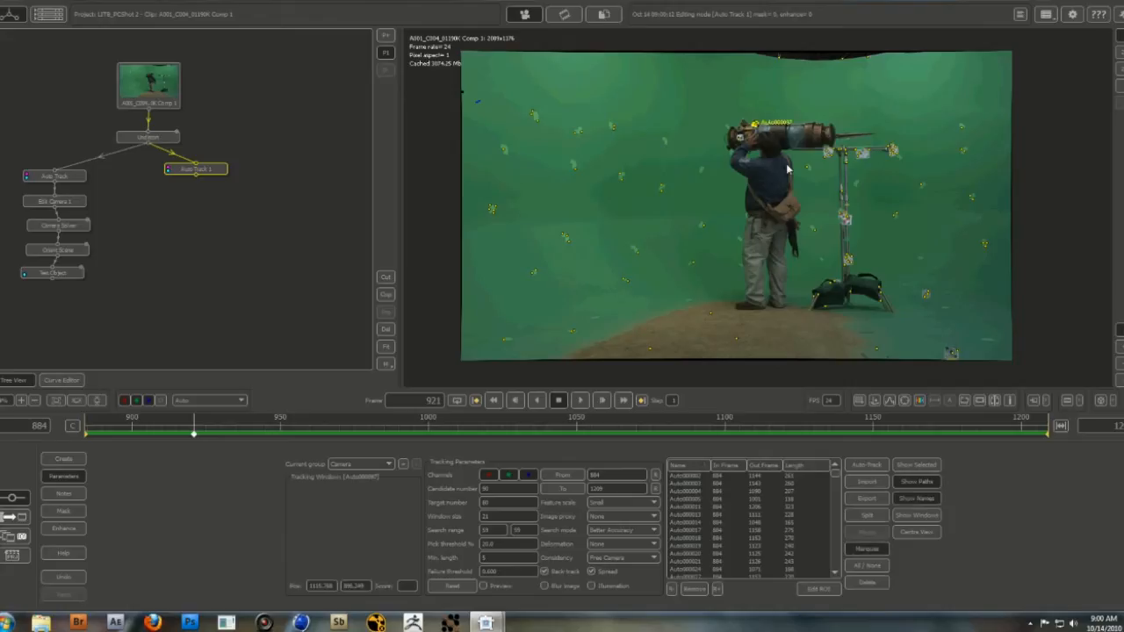
{"action": "key", "text": "Delete"}
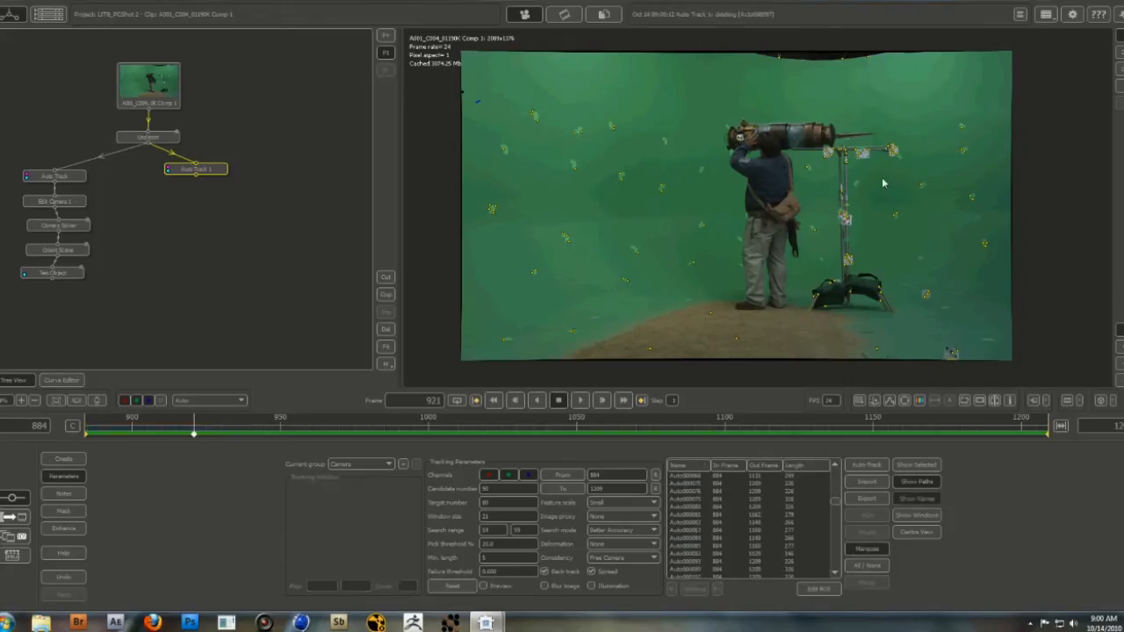
{"action": "left_click_drag", "start_coordinate": [901, 169], "coordinate": [810, 136]}
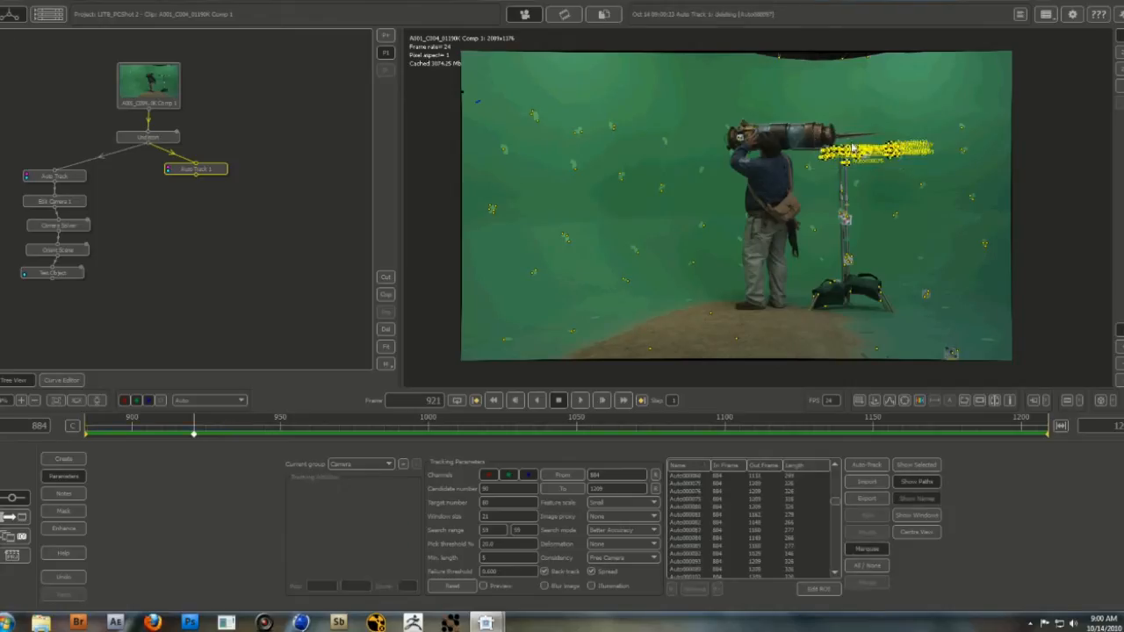
{"action": "key", "text": "Delete"}
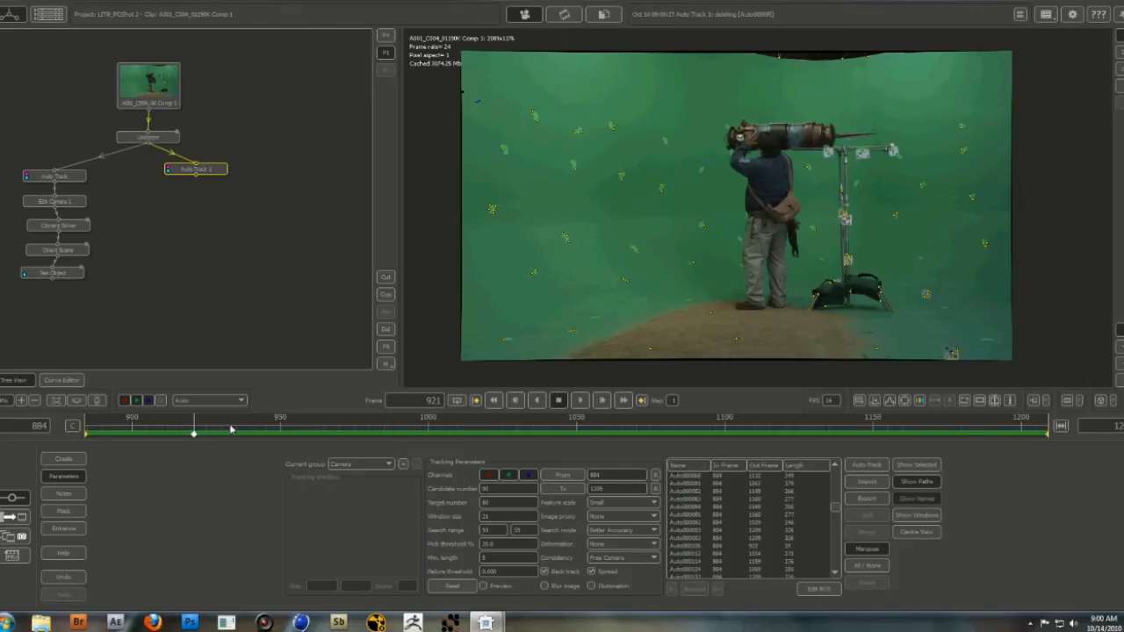
Return to frame 884 and add an Edit Camera node directly below the new Auto Track node.
{"action": "left_click_drag", "start_coordinate": [232, 430], "coordinate": [53, 427]}
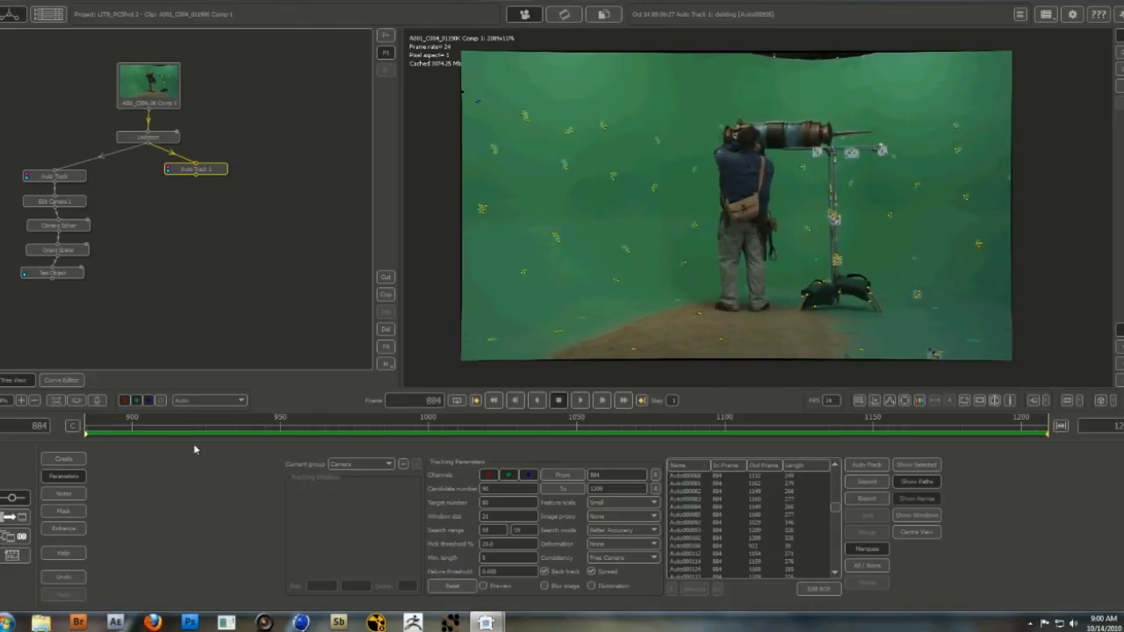
{"action": "right_click", "coordinate": [220, 172]}
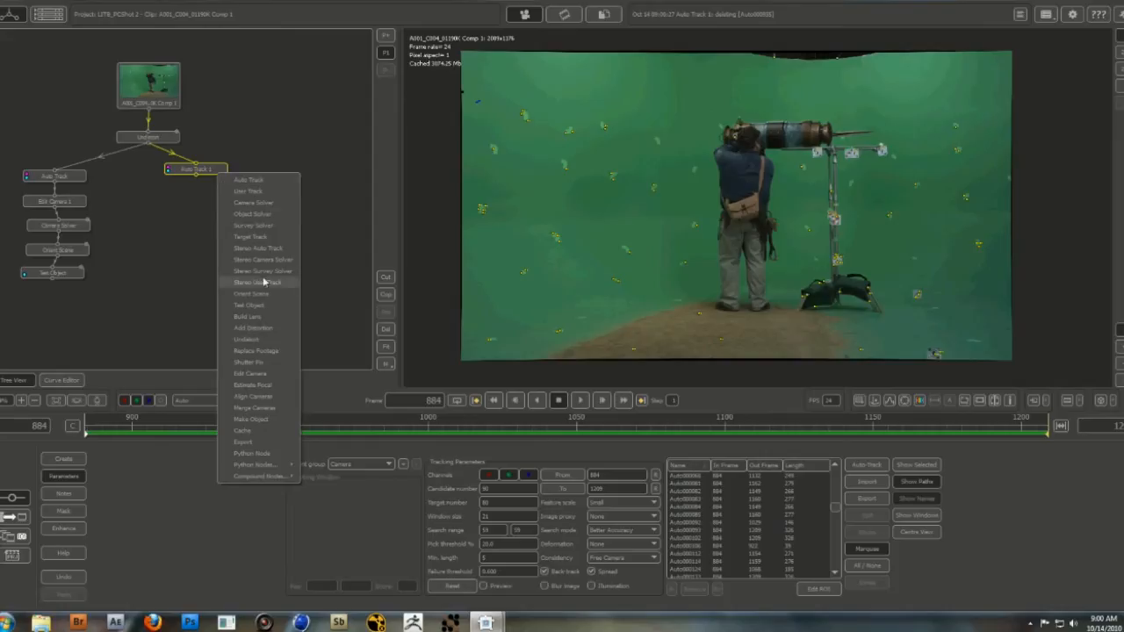
{"action": "left_click", "coordinate": [265, 374]}
{"action": "left_click_drag", "start_coordinate": [219, 207], "coordinate": [224, 203]}
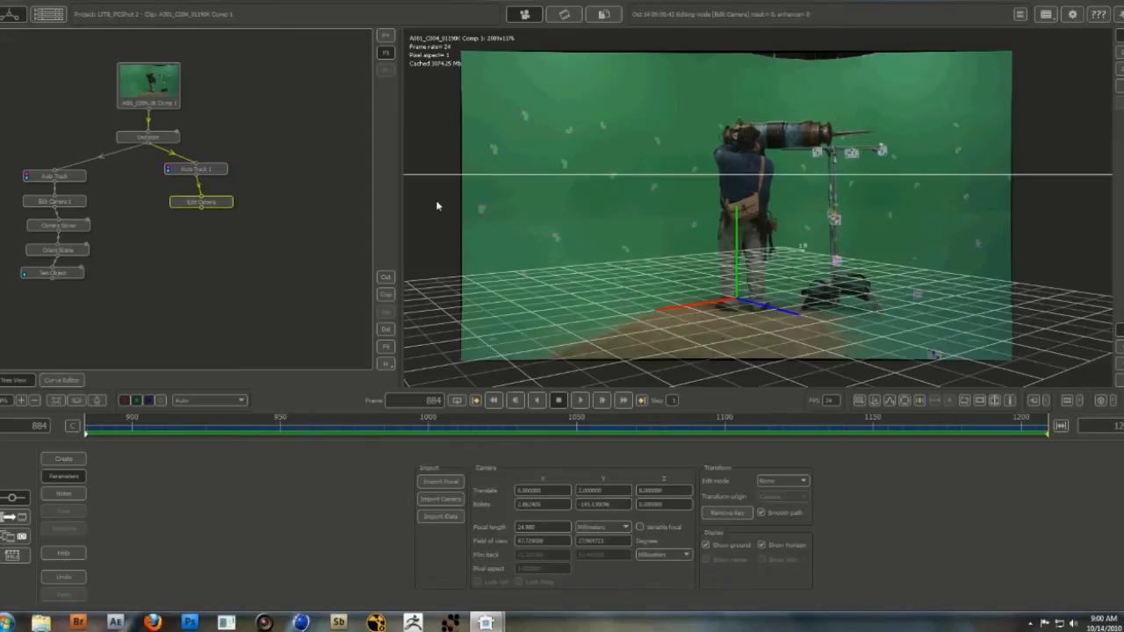
Split the viewer to show a perspective view framing the camera and ground grid beside the footage at frame 884.
{"action": "left_click", "coordinate": [1121, 53]}
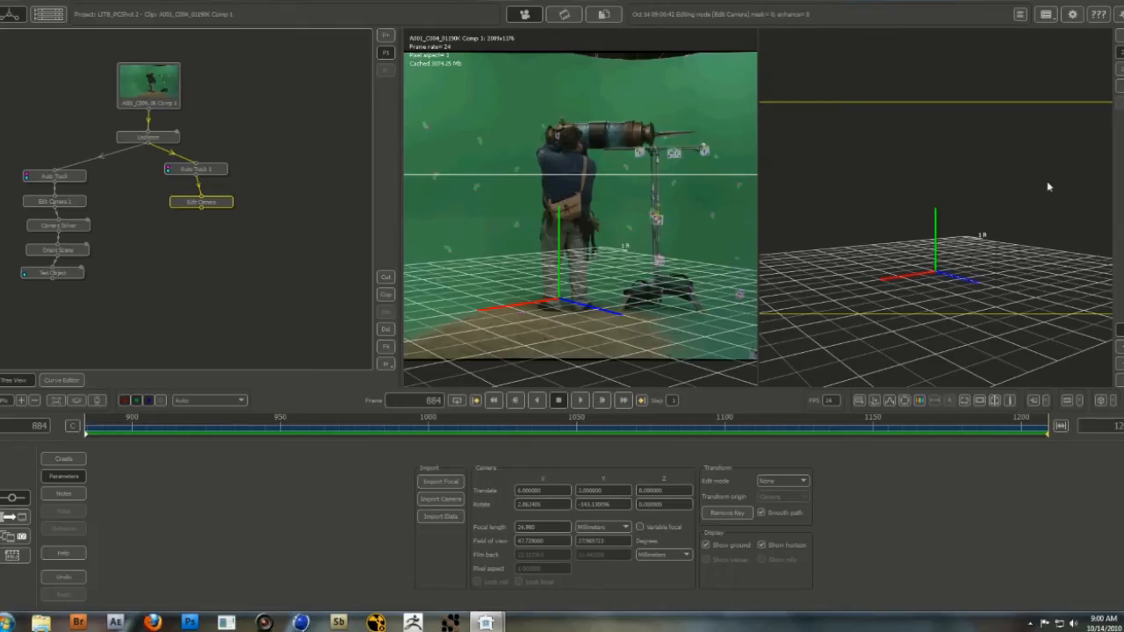
{"action": "scroll", "coordinate": [998, 201], "scroll_direction": "down", "scroll_amount": 5}
{"action": "left_click_drag", "start_coordinate": [998, 202], "coordinate": [1006, 301]}
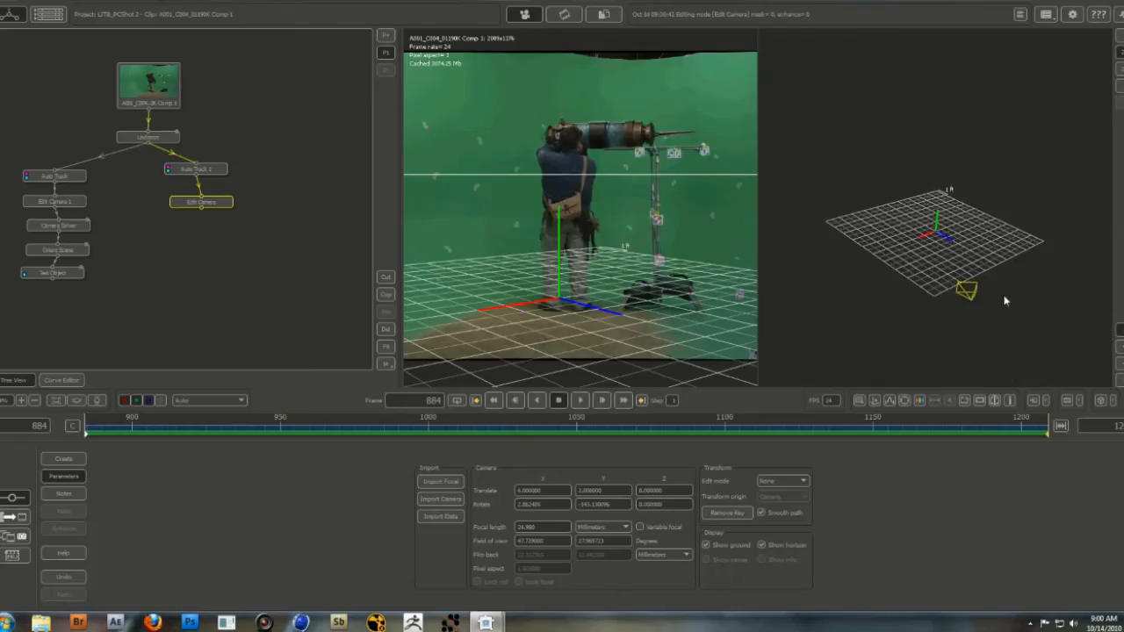
{"action": "left_click_drag", "start_coordinate": [121, 429], "coordinate": [60, 428]}
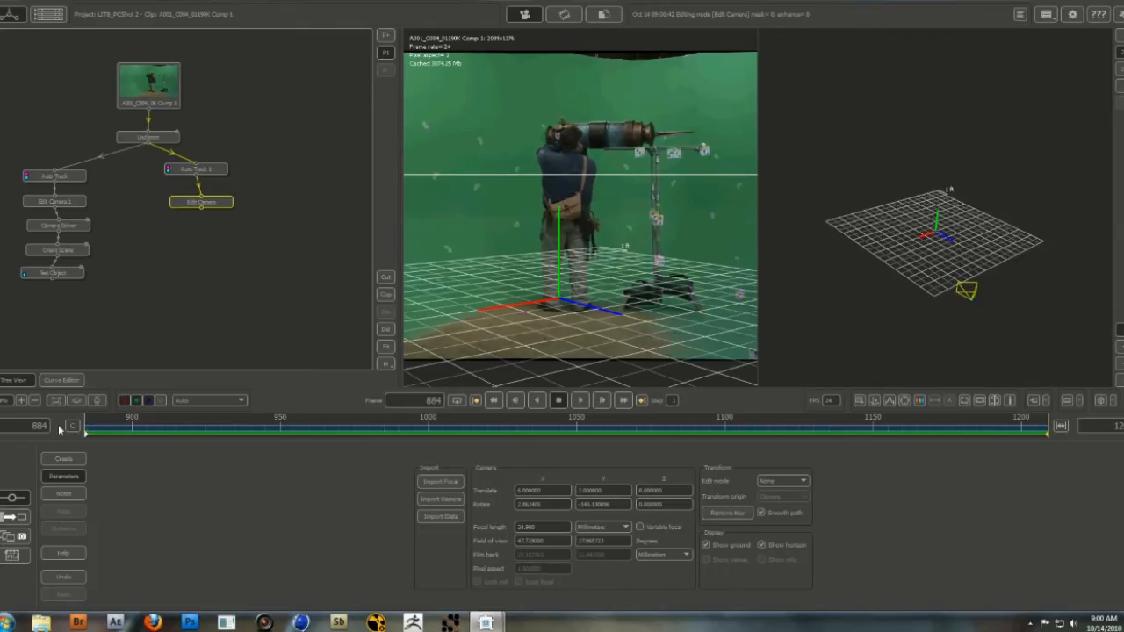
Set the Edit Camera node's edit mode to Translate and its transform origin to Camera.
{"action": "left_click", "coordinate": [800, 483]}
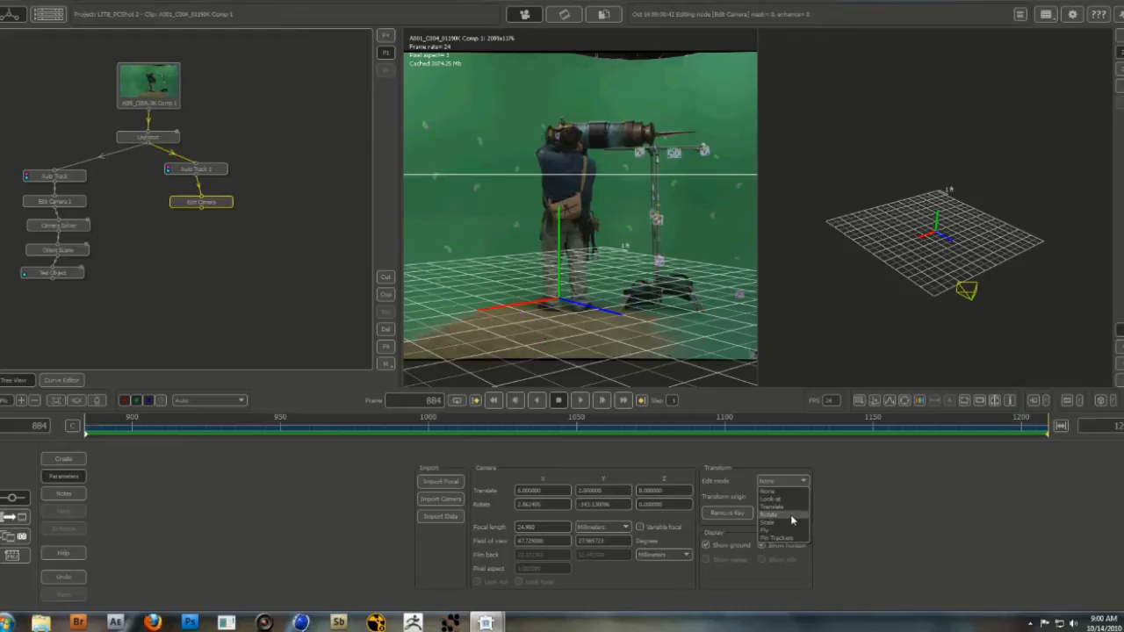
{"action": "left_click", "coordinate": [791, 507]}
{"action": "left_click", "coordinate": [802, 498]}
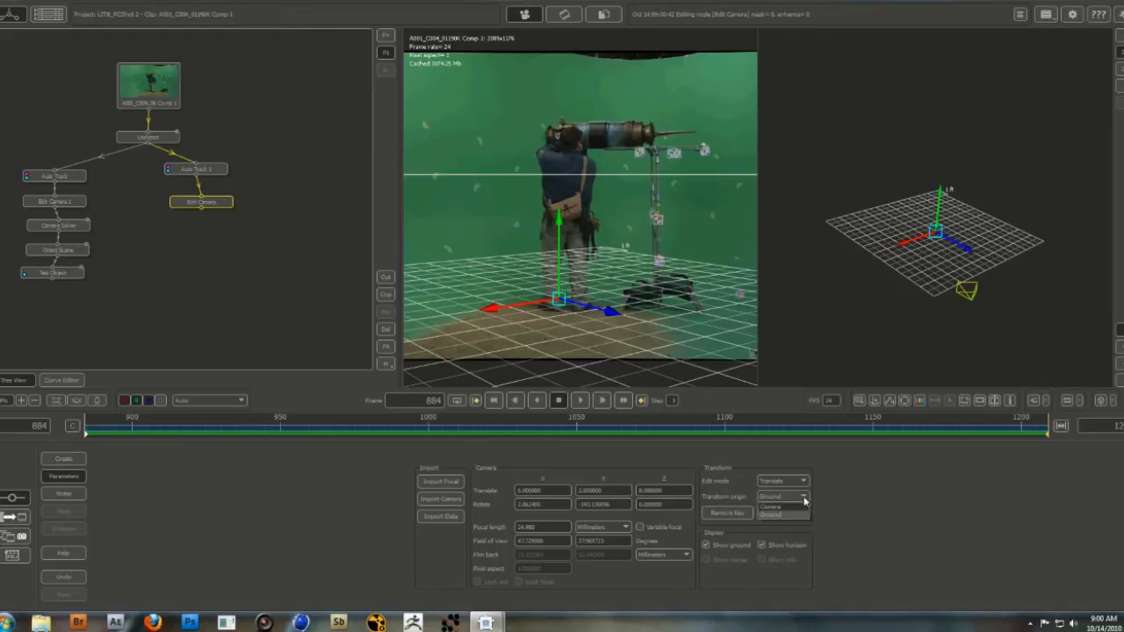
{"action": "left_click", "coordinate": [804, 507]}
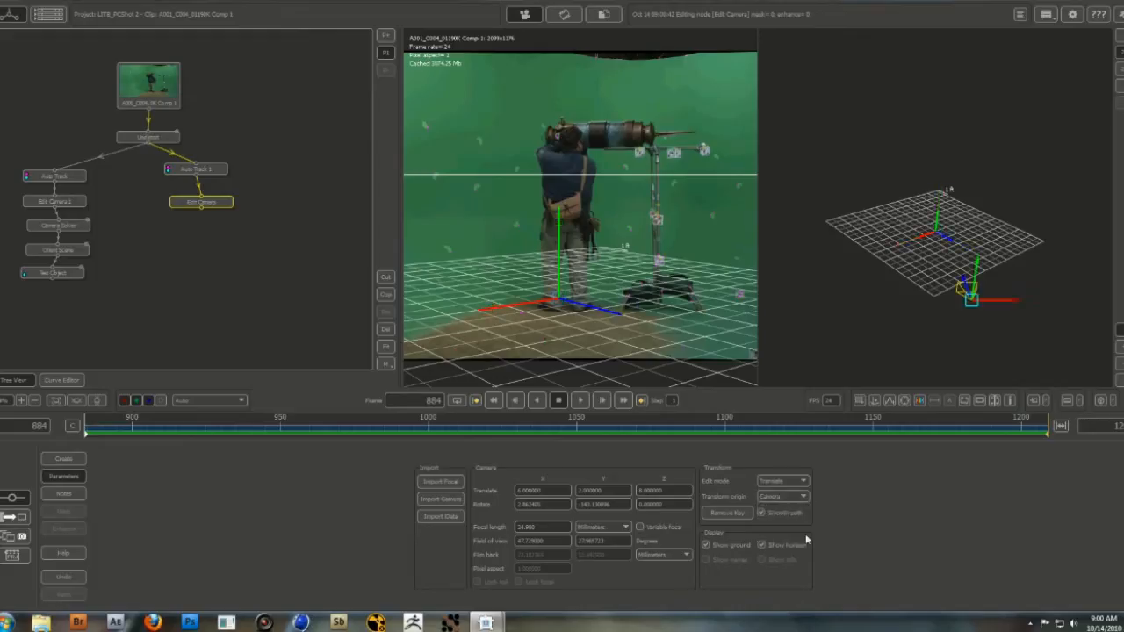
Set the camera's Y translation to 3 at frame 884.
{"action": "left_click_drag", "start_coordinate": [104, 428], "coordinate": [72, 427]}
{"action": "left_click", "coordinate": [618, 492]}
{"action": "type", "text": "1"}
{"action": "key", "text": "Return"}
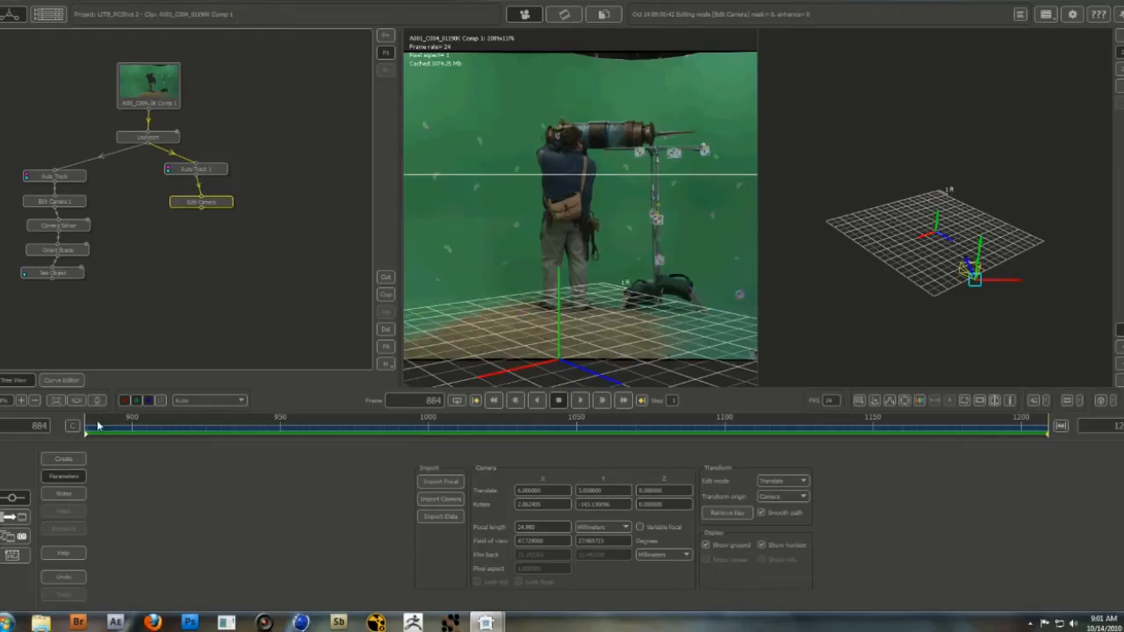
Scrub to the last frame, 1209, and move the camera sideways along its X axis to key the approximate end position.
{"action": "left_click_drag", "start_coordinate": [99, 426], "coordinate": [46, 437]}
{"action": "left_click_drag", "start_coordinate": [92, 430], "coordinate": [410, 433]}
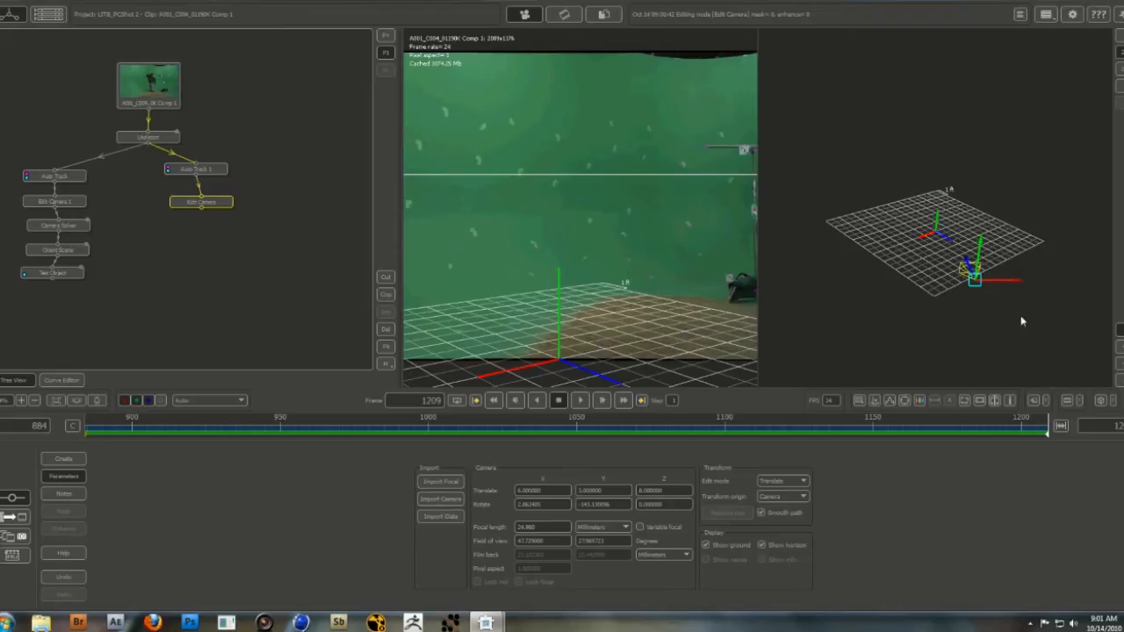
{"action": "left_click_drag", "start_coordinate": [1061, 331], "coordinate": [920, 301]}
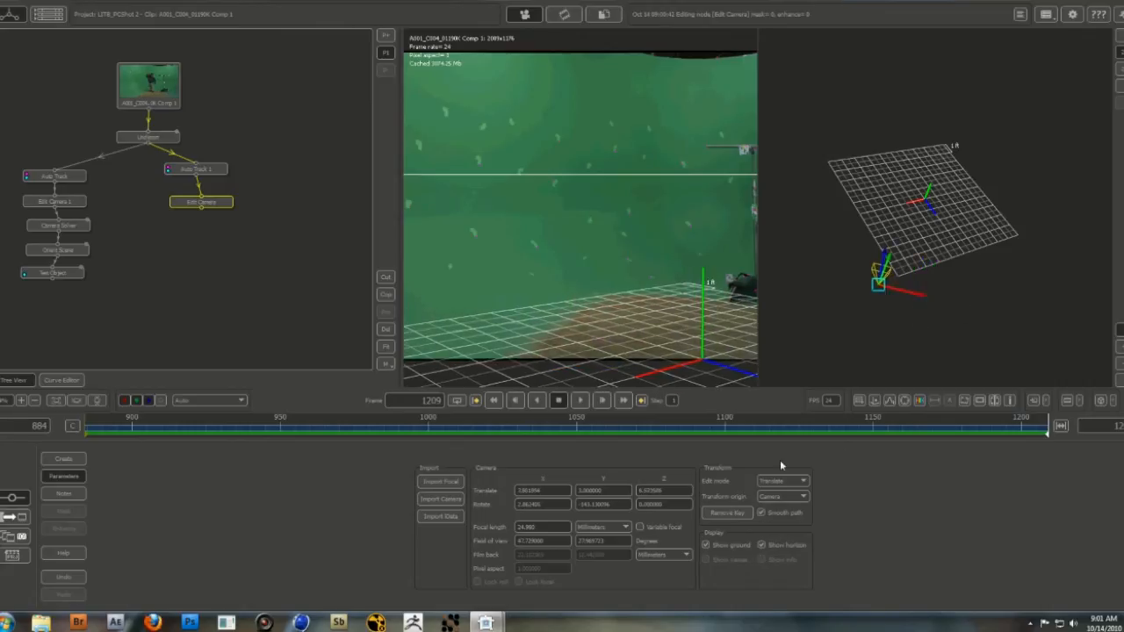
Add a camera key at frame 1057 by nudging the camera slightly along its Z axis to curve the path.
{"action": "left_click_drag", "start_coordinate": [1038, 429], "coordinate": [46, 448]}
{"action": "left_click_drag", "start_coordinate": [103, 446], "coordinate": [597, 430]}
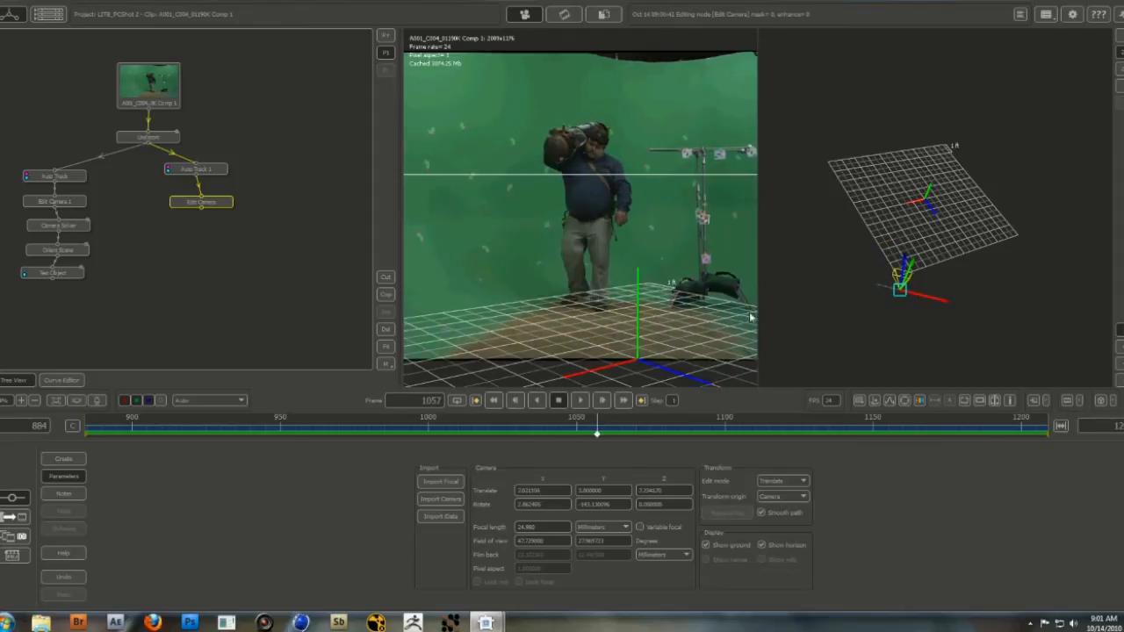
{"action": "left_click_drag", "start_coordinate": [968, 284], "coordinate": [858, 266]}
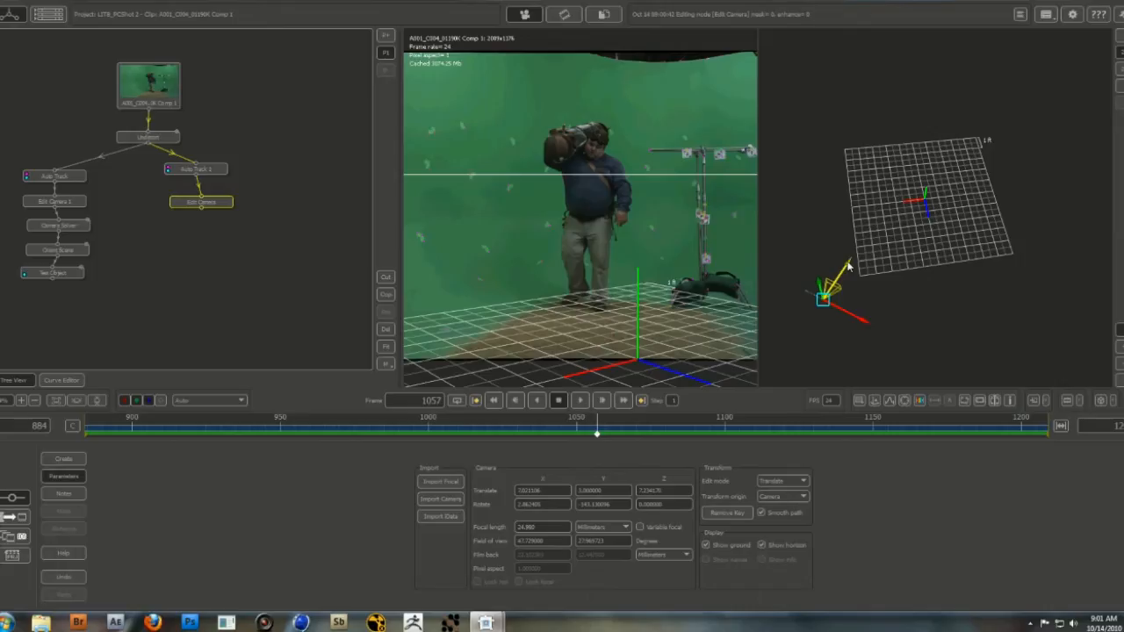
{"action": "left_click_drag", "start_coordinate": [848, 266], "coordinate": [847, 269]}
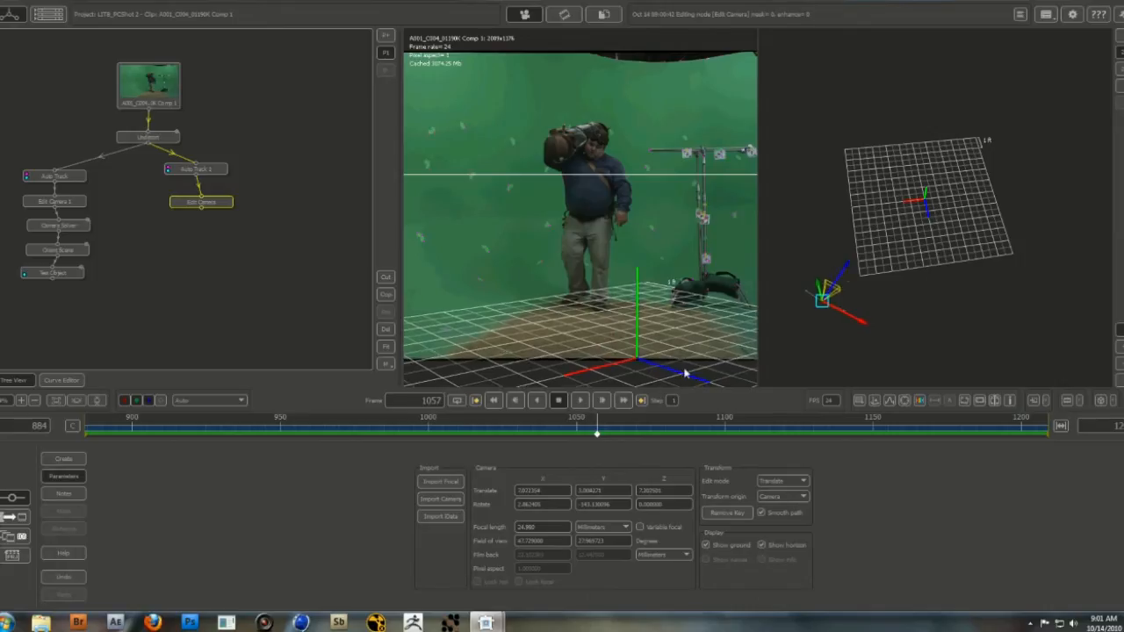
Fine-tune the camera's Z-axis offset at frame 1057 and check the resulting path from frame 918 in the perspective view.
{"action": "left_click_drag", "start_coordinate": [573, 433], "coordinate": [186, 452]}
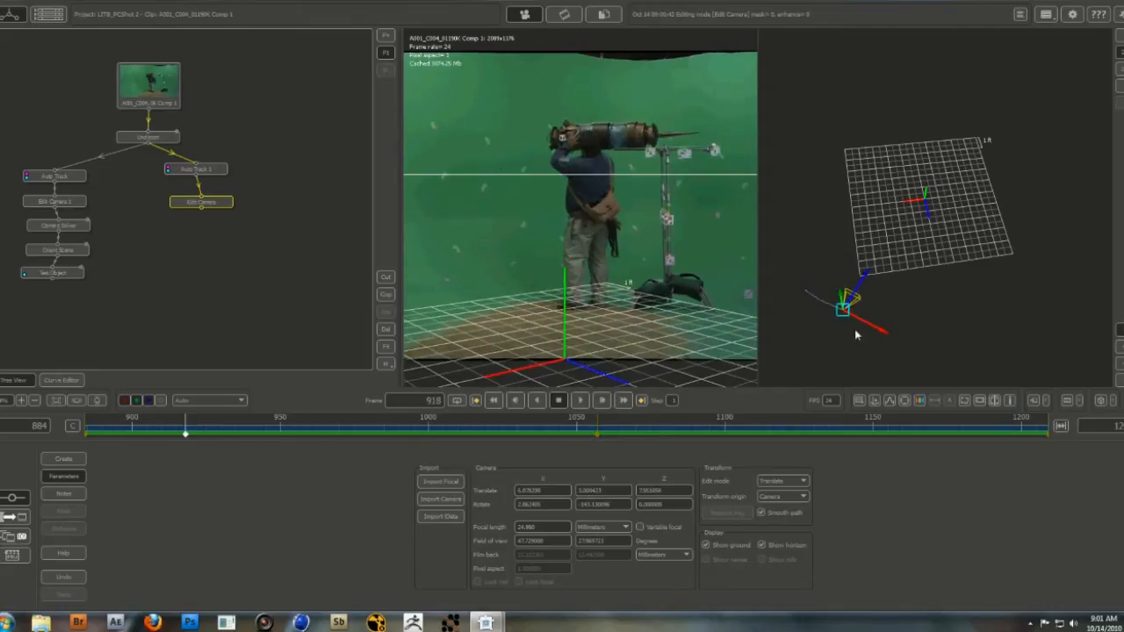
{"action": "left_click", "coordinate": [599, 433]}
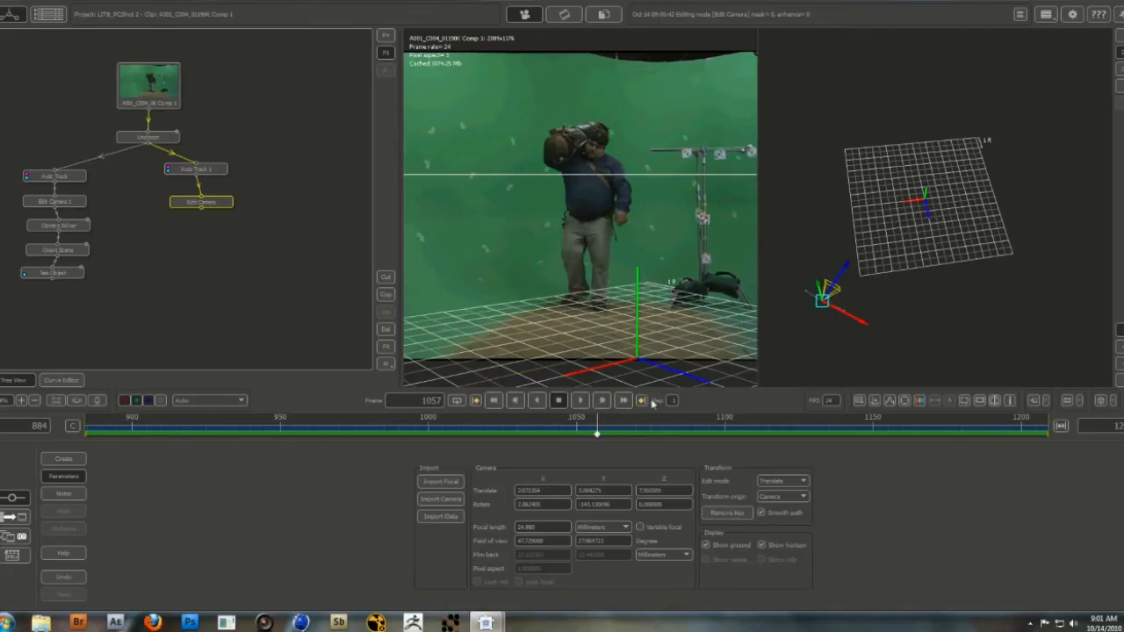
{"action": "left_click_drag", "start_coordinate": [844, 270], "coordinate": [846, 268]}
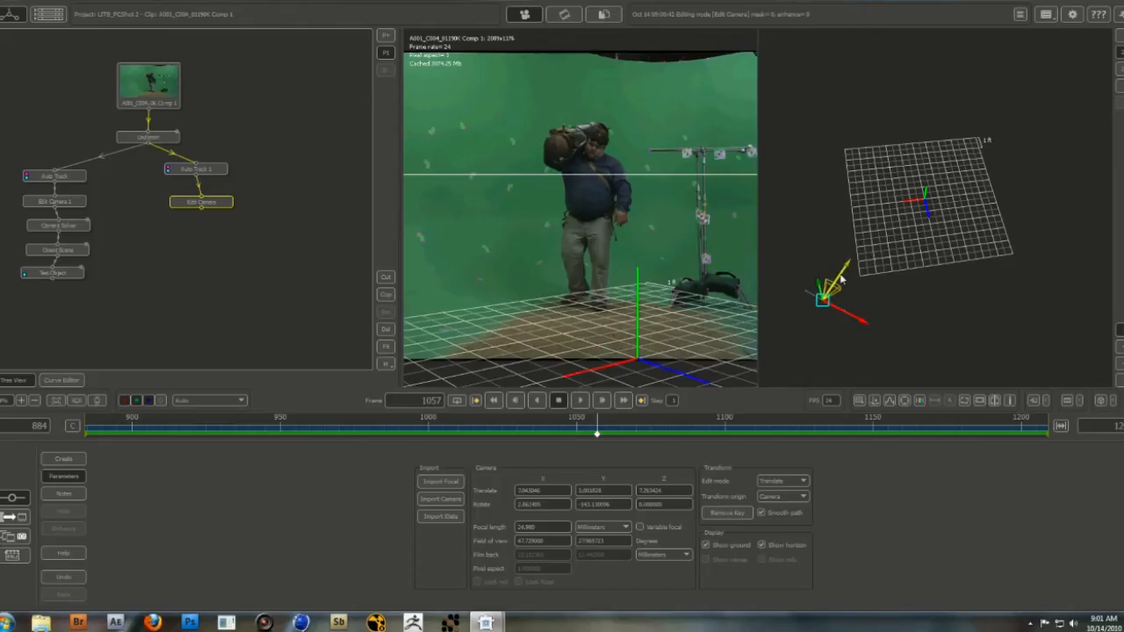
{"action": "left_click_drag", "start_coordinate": [589, 433], "coordinate": [185, 439]}
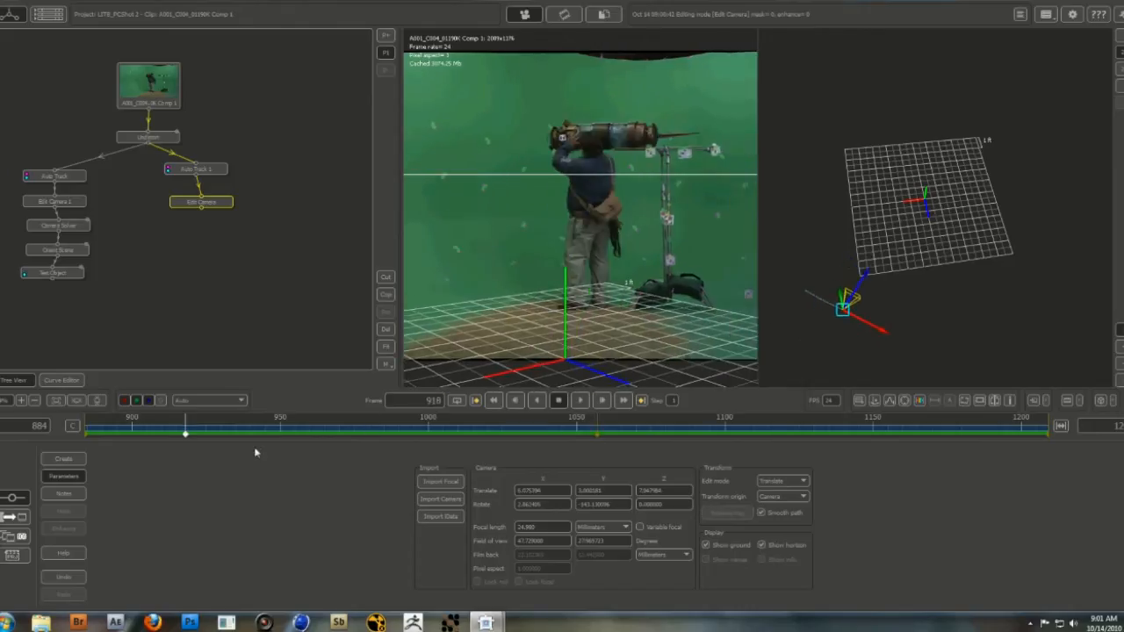
{"action": "left_click_drag", "start_coordinate": [818, 325], "coordinate": [886, 283]}
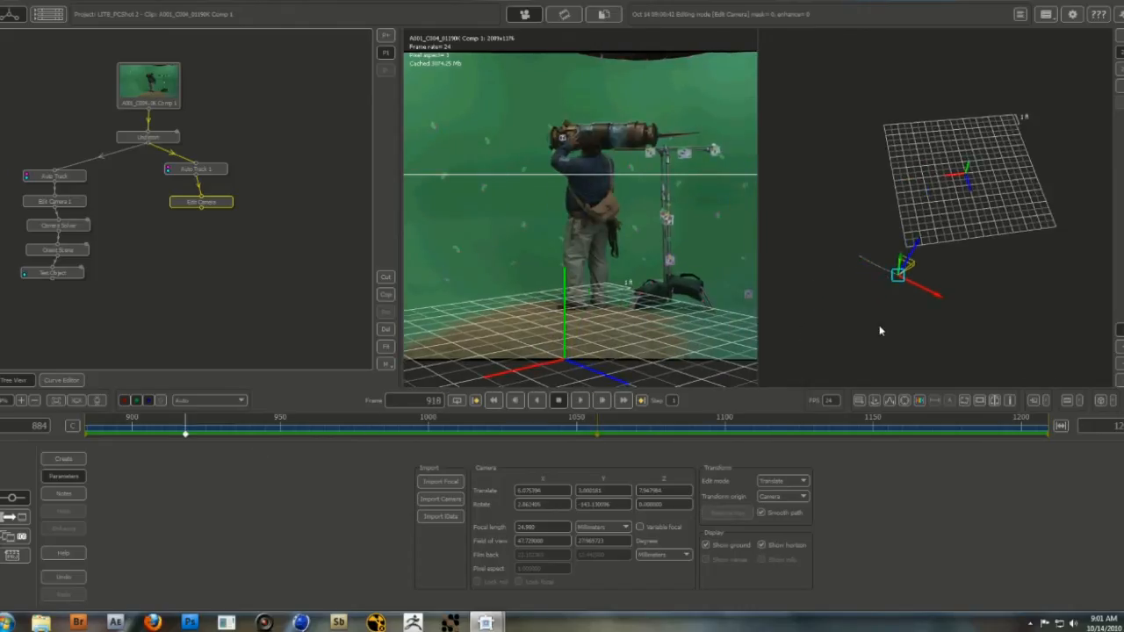
{"action": "left_click_drag", "start_coordinate": [877, 322], "coordinate": [947, 294]}
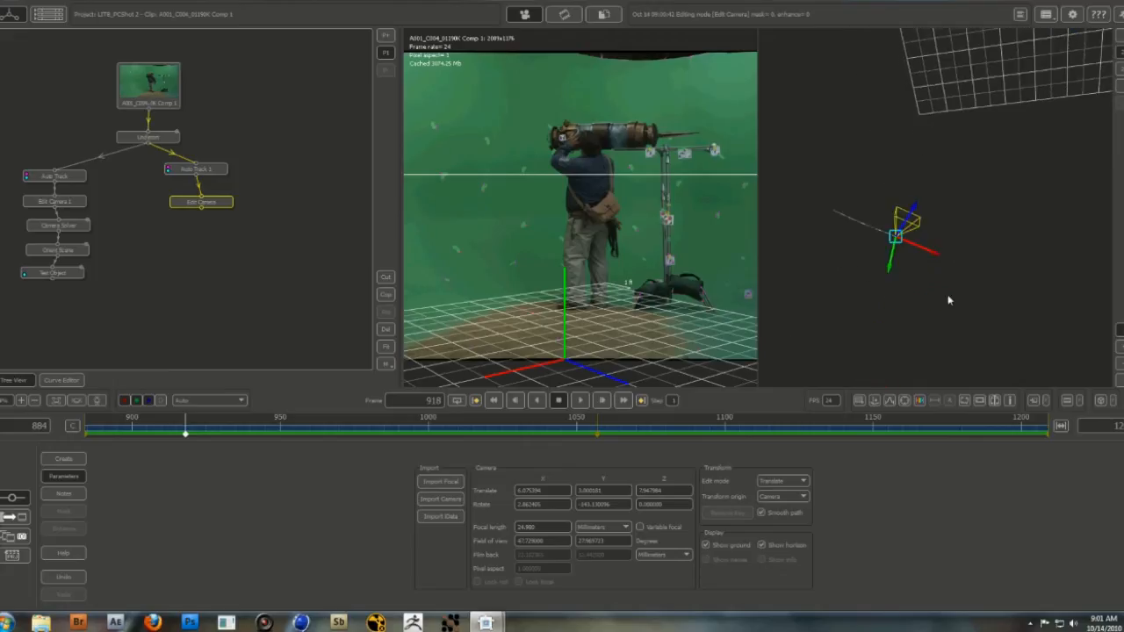
Add a Camera Solver node below the new Edit Camera node and align it in the branch.
{"action": "right_click", "coordinate": [209, 211]}
{"action": "left_click", "coordinate": [246, 235]}
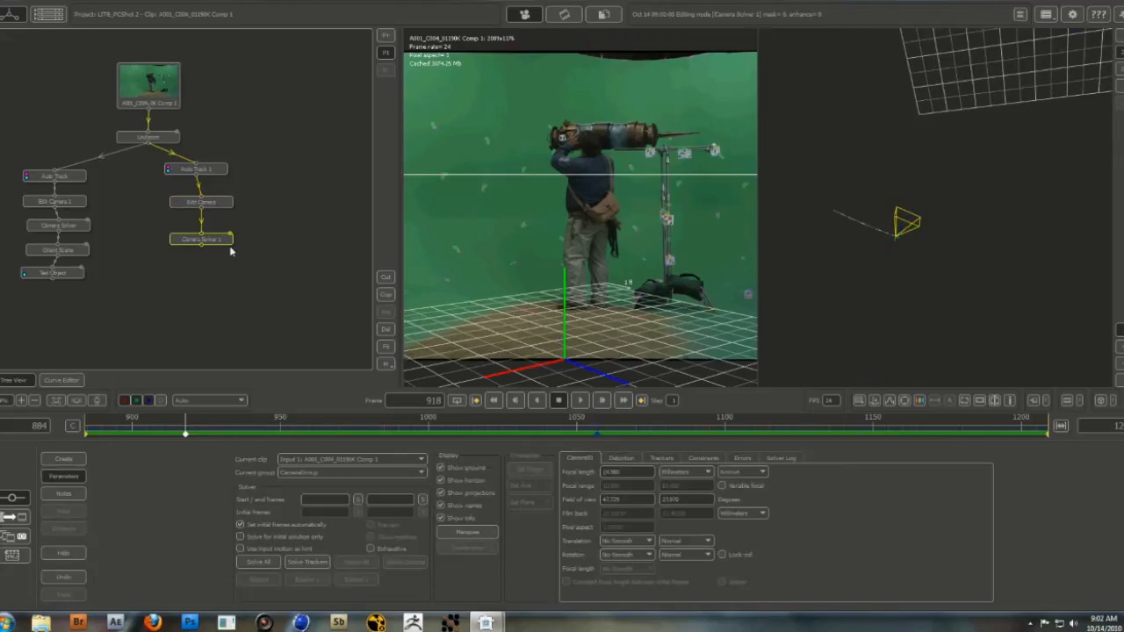
{"action": "left_click_drag", "start_coordinate": [221, 241], "coordinate": [225, 240]}
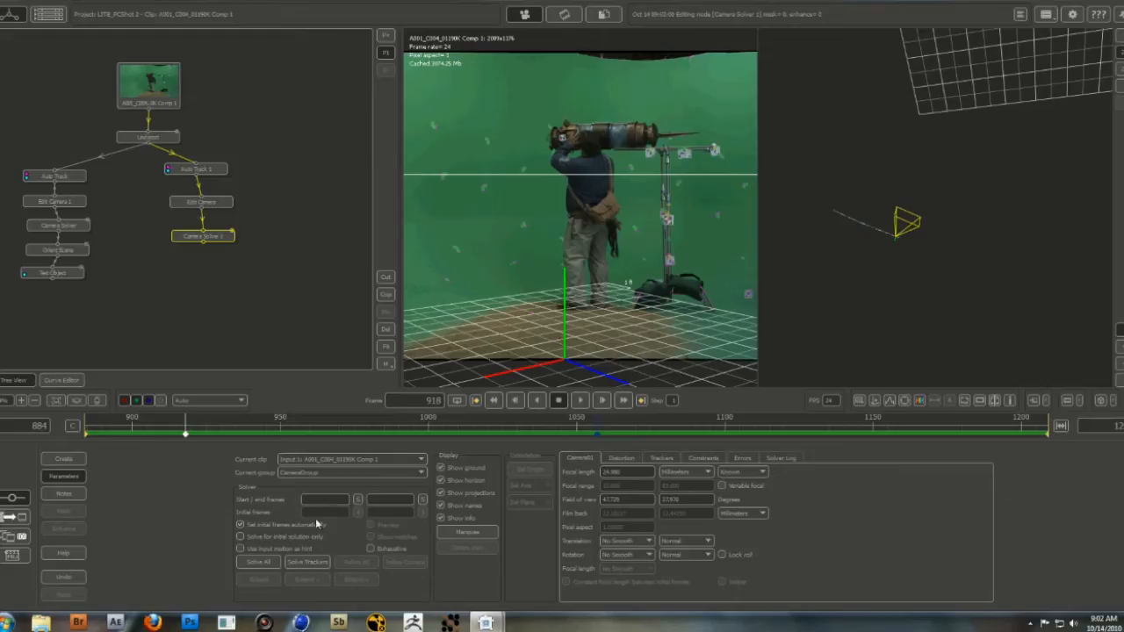
Try a different focal length in the new Camera Solver node and reopen the node at frame 884.
{"action": "double_click", "coordinate": [632, 471]}
{"action": "left_click_drag", "start_coordinate": [169, 444], "coordinate": [86, 433]}
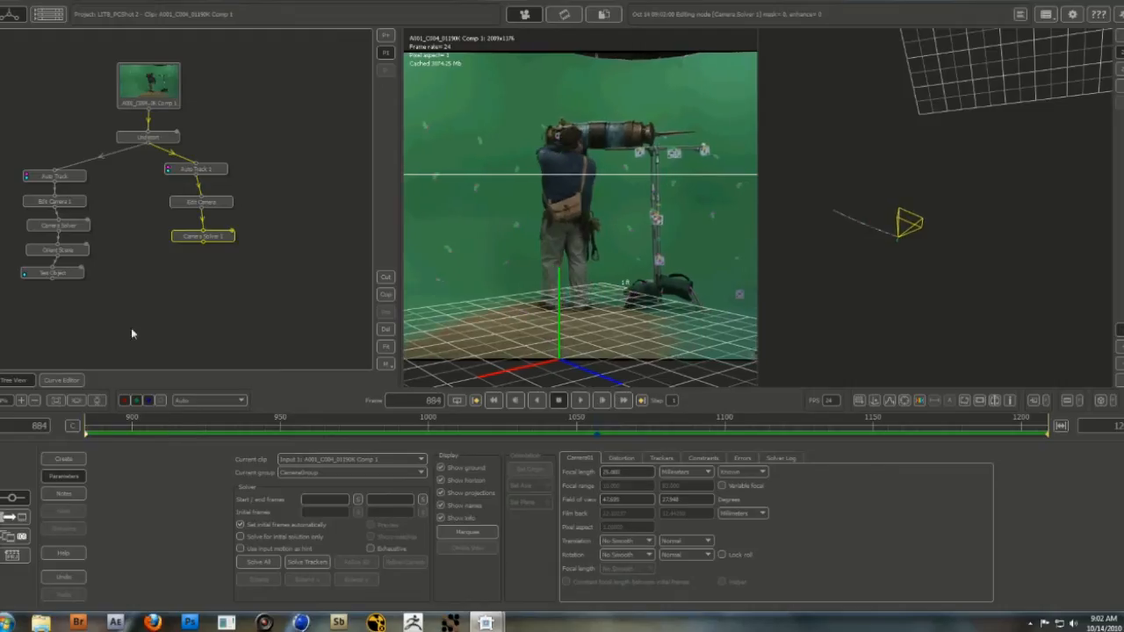
{"action": "left_click", "coordinate": [214, 238]}
{"action": "double_click", "coordinate": [215, 240]}
Enable the use of input motion as a hint, solve all in the new Camera Solver, and dismiss the solver message.
{"action": "left_click", "coordinate": [240, 548]}
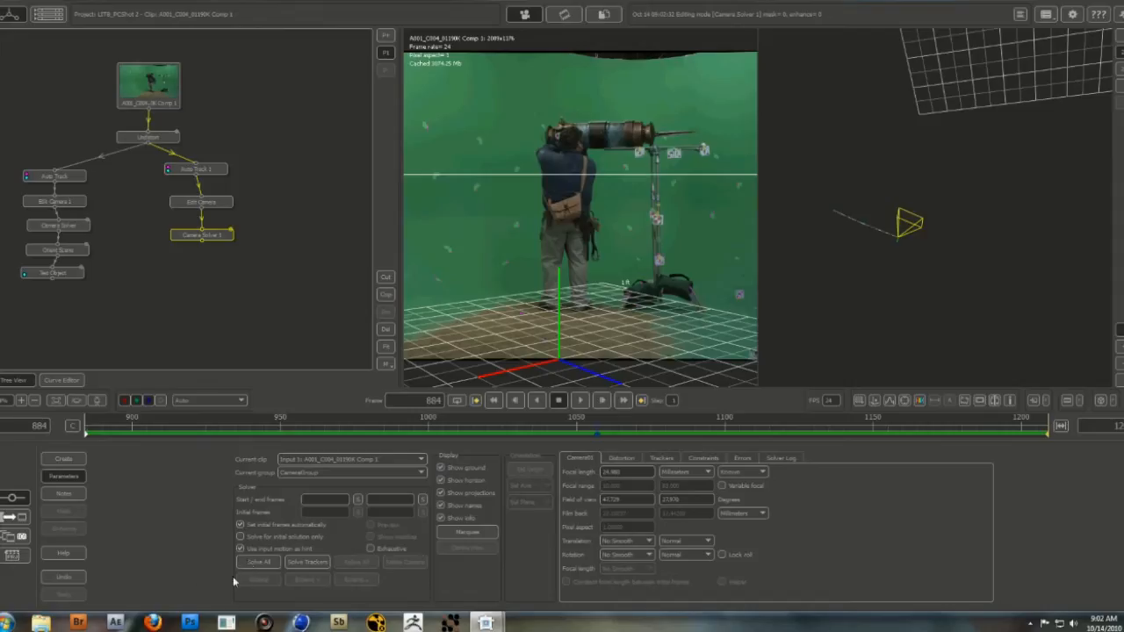
{"action": "left_click", "coordinate": [256, 565]}
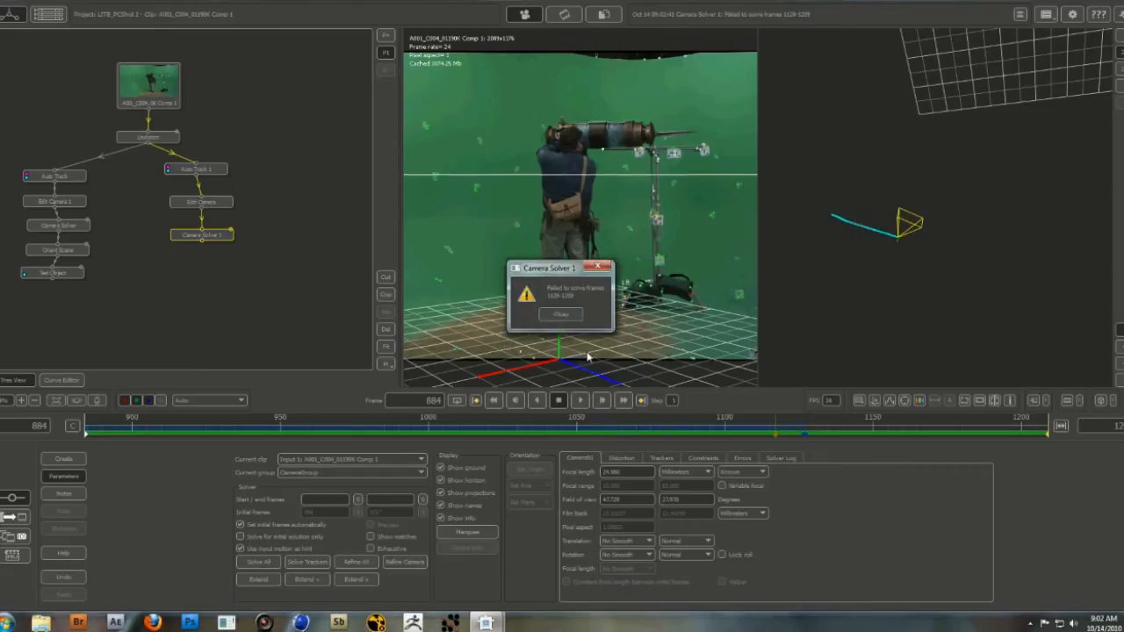
{"action": "left_click", "coordinate": [562, 314]}
Set the Camera Solver's translation smoothing to High Smooth.
{"action": "left_click", "coordinate": [644, 542]}
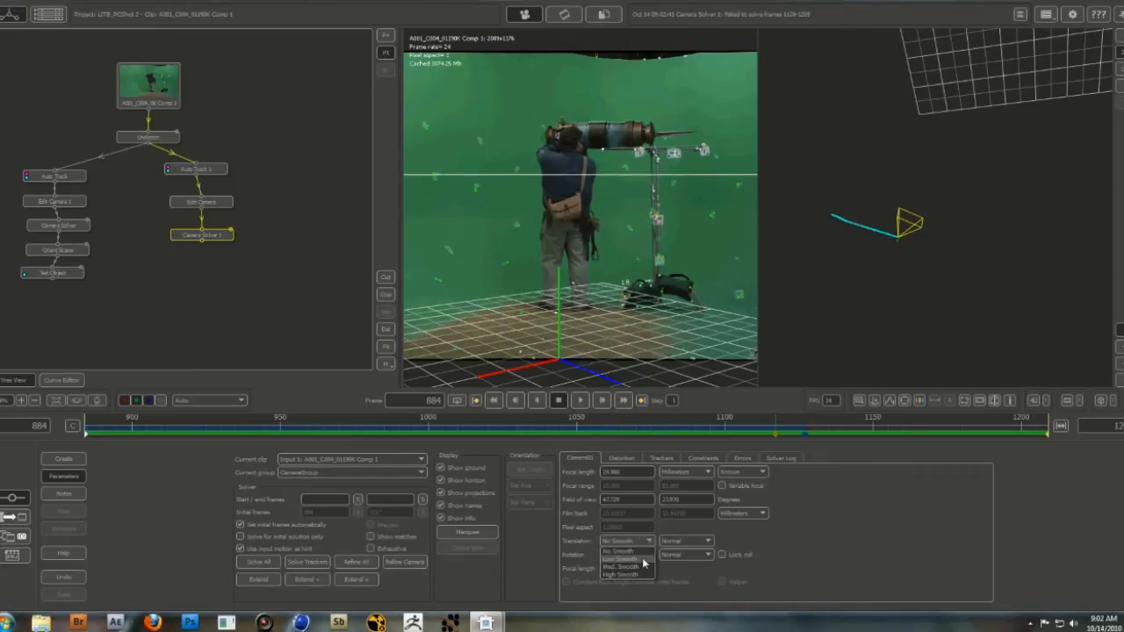
{"action": "left_click", "coordinate": [636, 576]}
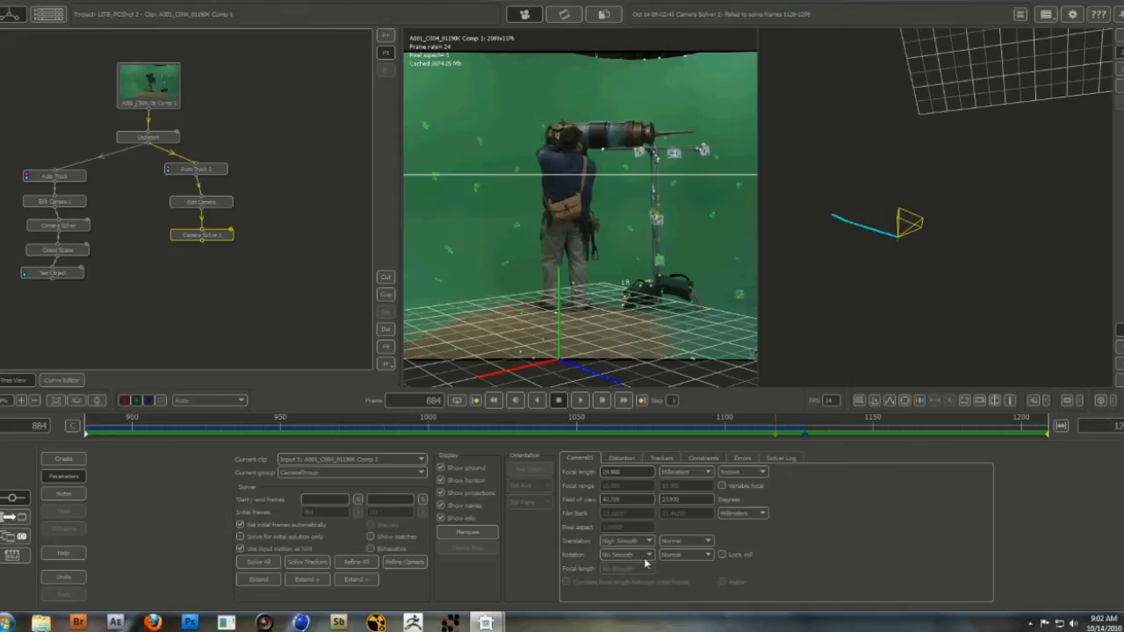
Set the Camera Solver's rotation smoothing to Med. Smooth and solve the camera again.
{"action": "left_click", "coordinate": [649, 556]}
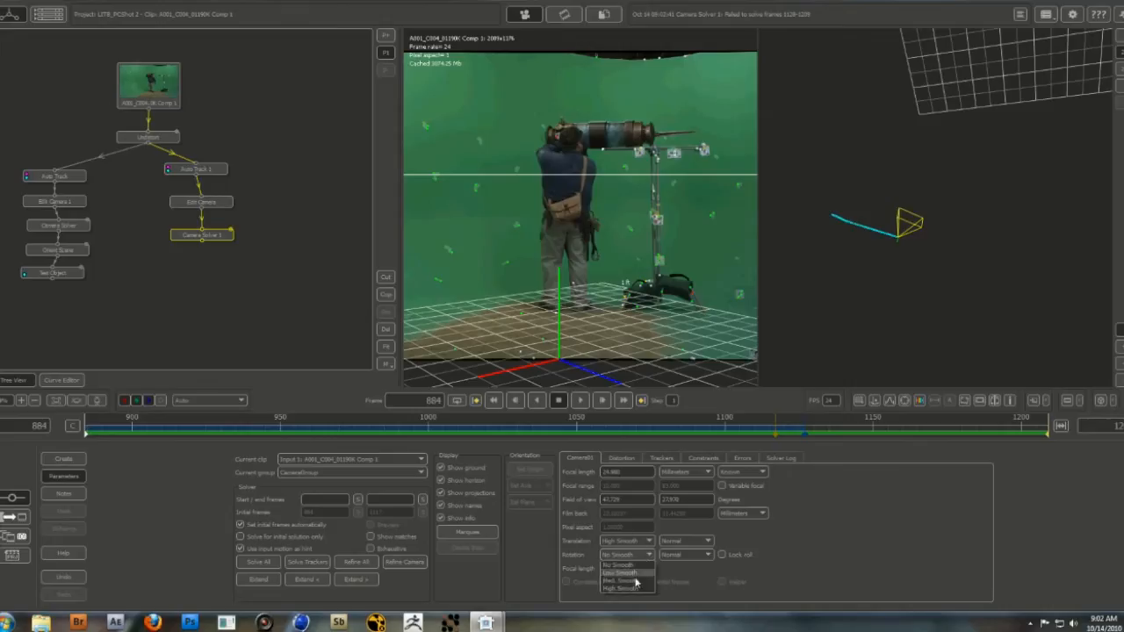
{"action": "left_click", "coordinate": [632, 580]}
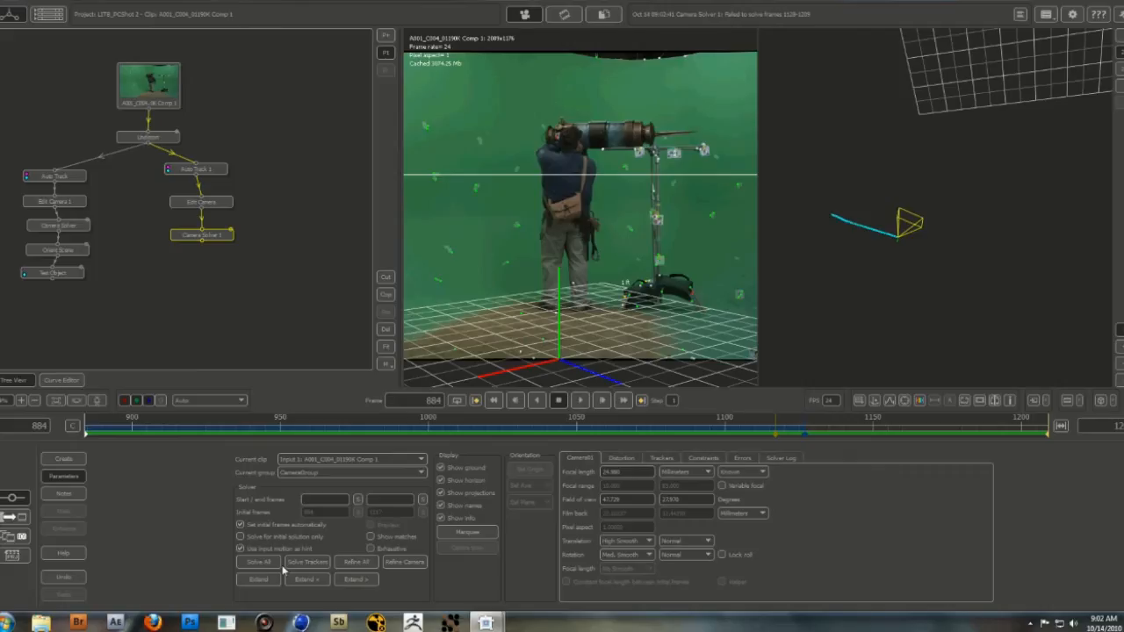
{"action": "left_click", "coordinate": [310, 561]}
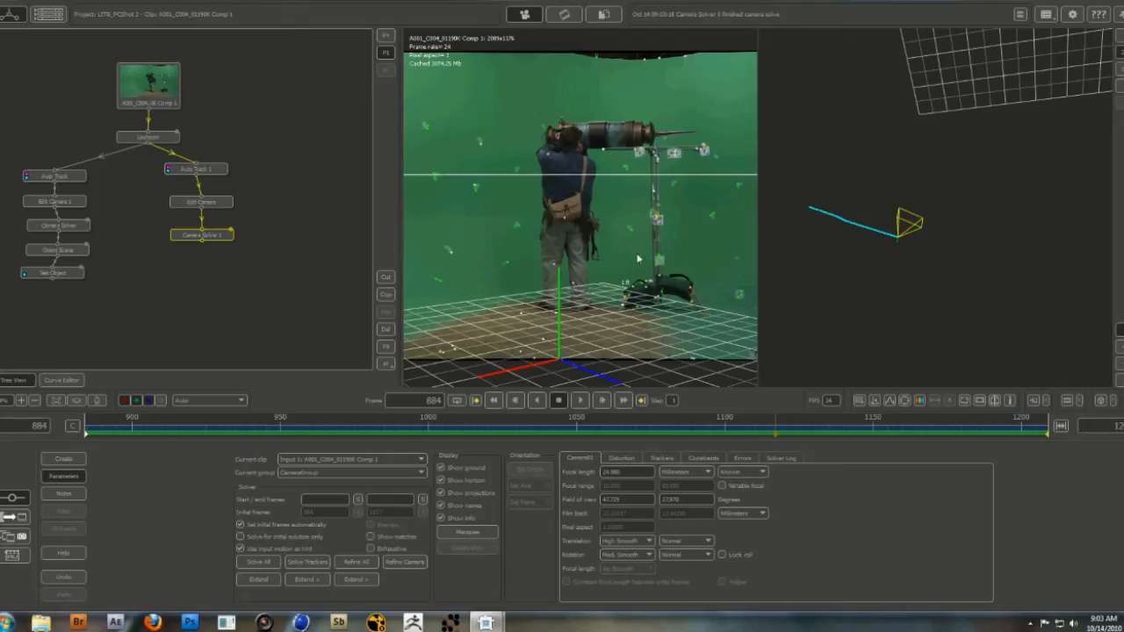
Scrub from the shot's start to frame 1112 and check how the solved points and ground grid stick to the footage.
{"action": "scroll", "coordinate": [639, 259], "scroll_direction": "down", "scroll_amount": 5}
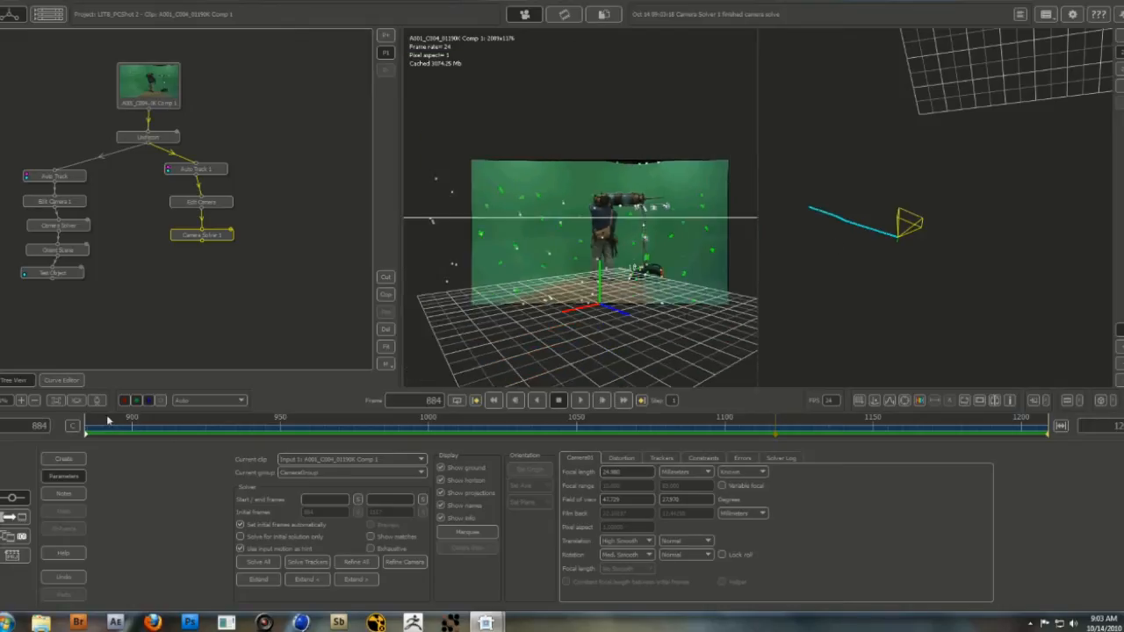
{"action": "left_click_drag", "start_coordinate": [108, 425], "coordinate": [760, 434]}
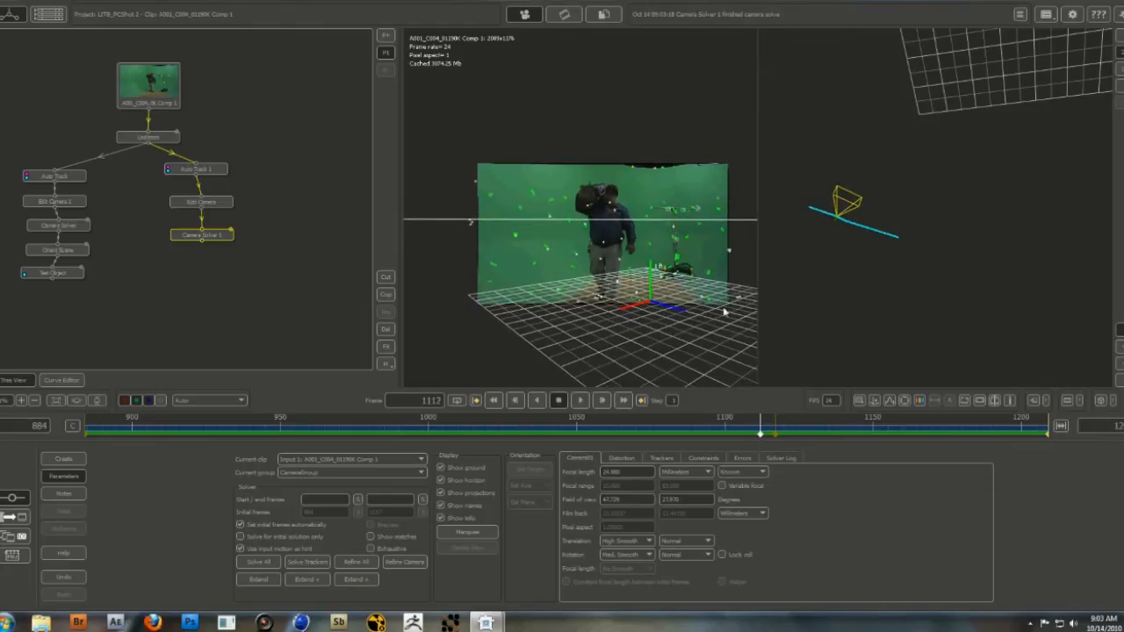
{"action": "scroll", "coordinate": [725, 311], "scroll_direction": "up", "scroll_amount": 6}
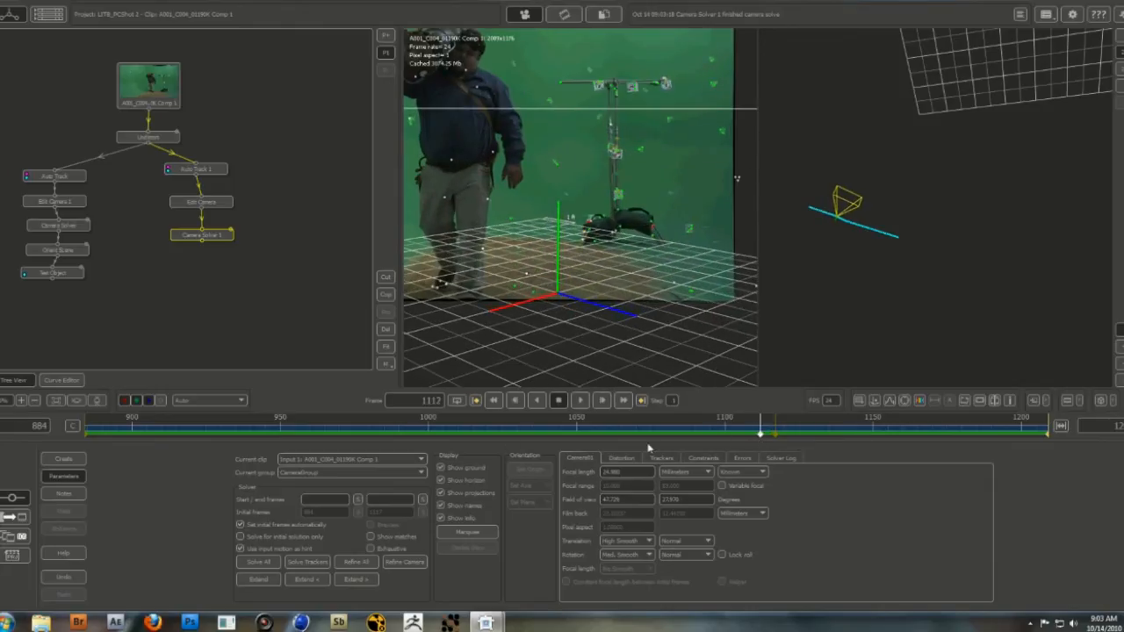
Fit the solver's error graph, trim away the high-error portions of the tracker curves, and refine all.
{"action": "left_click", "coordinate": [743, 458]}
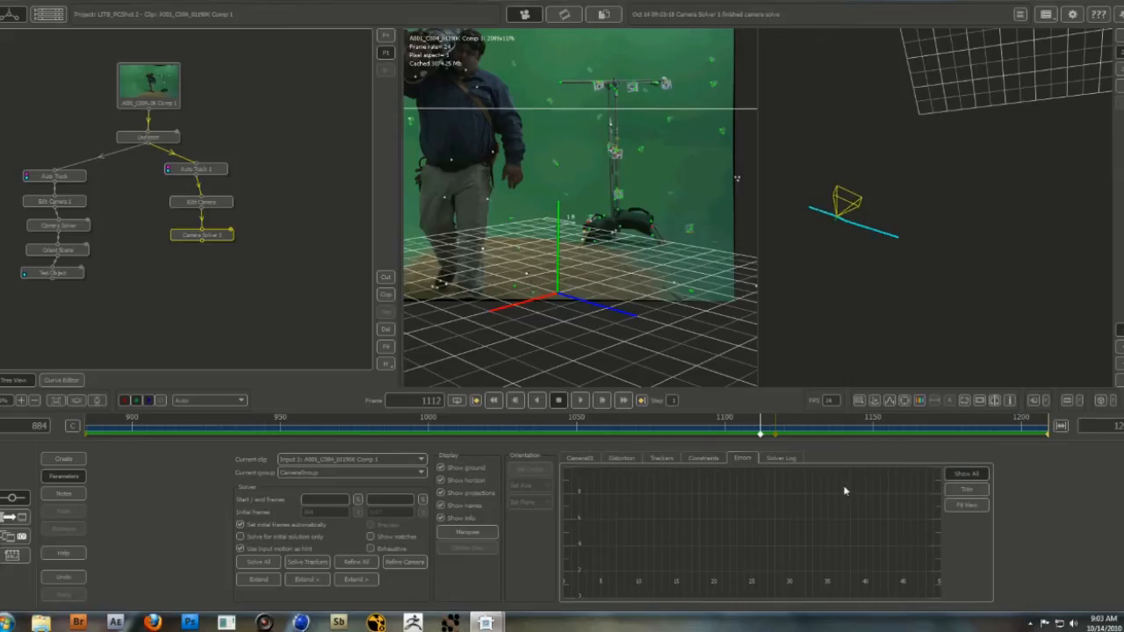
{"action": "left_click", "coordinate": [967, 508]}
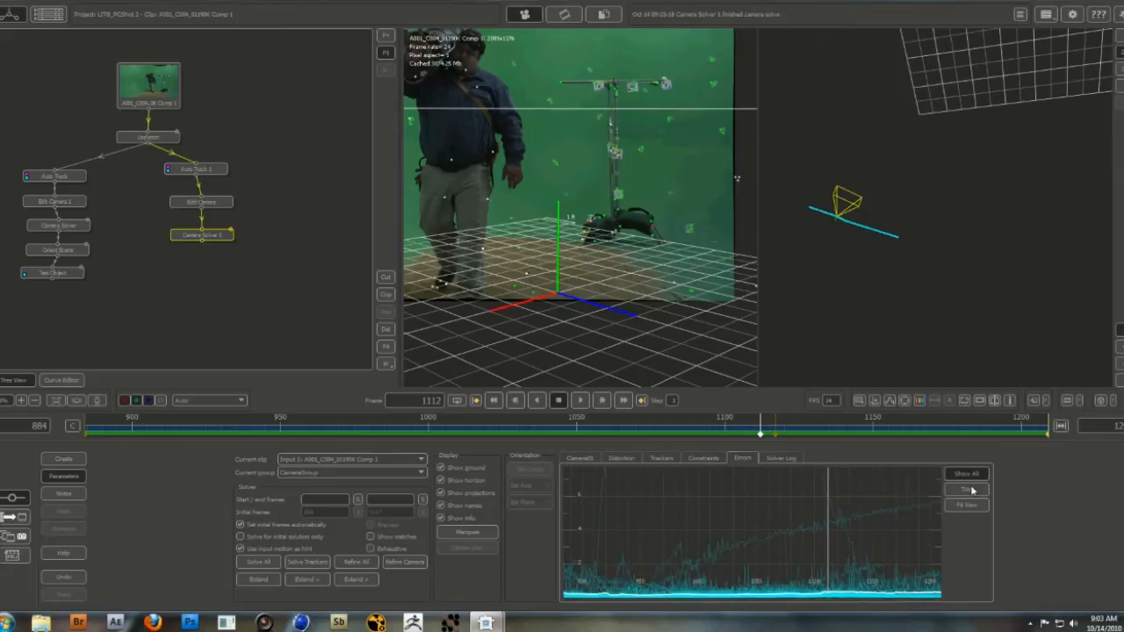
{"action": "left_click", "coordinate": [969, 490]}
{"action": "left_click_drag", "start_coordinate": [715, 534], "coordinate": [736, 584]}
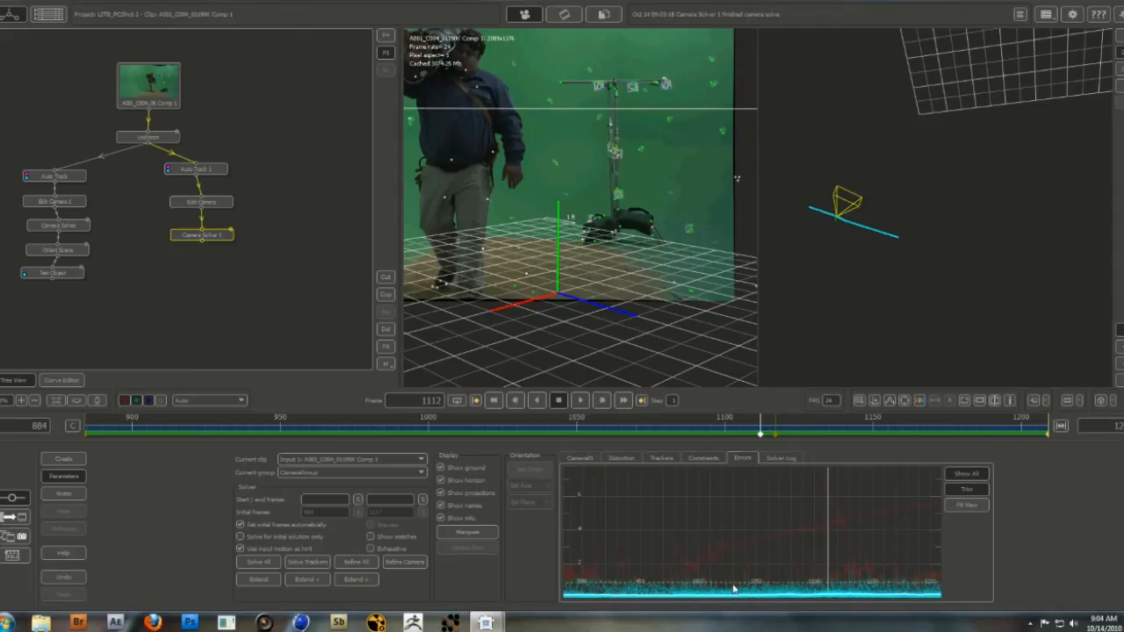
{"action": "left_click", "coordinate": [363, 563]}
{"action": "left_click_drag", "start_coordinate": [621, 240], "coordinate": [586, 262]}
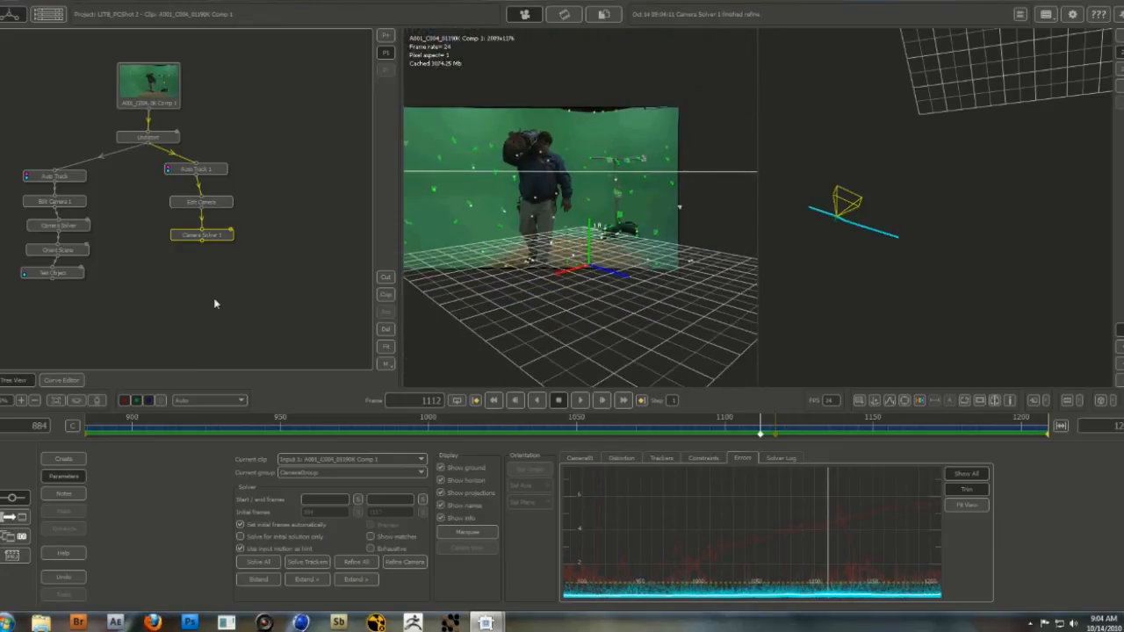
{"action": "left_click_drag", "start_coordinate": [213, 238], "coordinate": [213, 232]}
{"action": "right_click", "coordinate": [215, 228]}
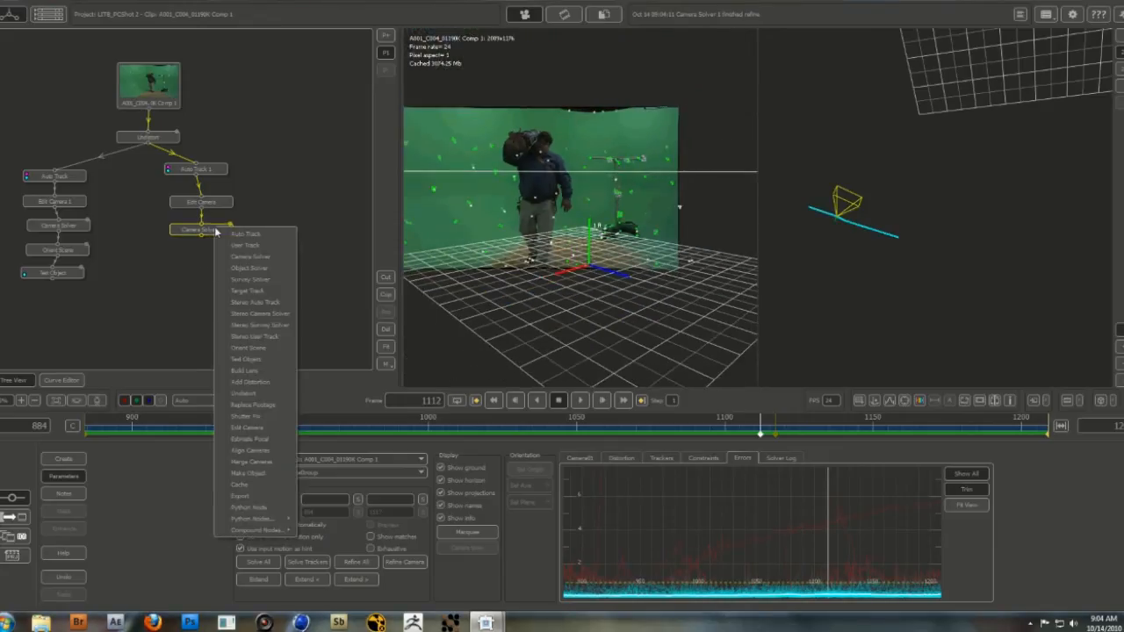
{"action": "left_click", "coordinate": [264, 337]}
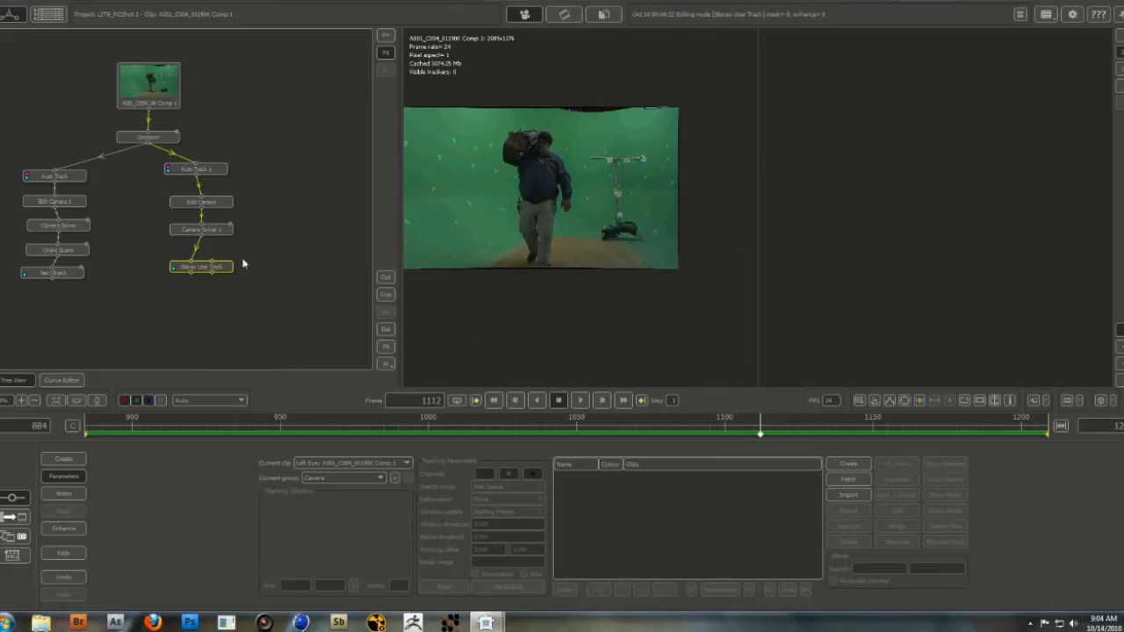
{"action": "key", "text": "Delete"}
Add an Orient Scene node below Camera Solver 1, align it in the branch and open it.
{"action": "left_click", "coordinate": [218, 230]}
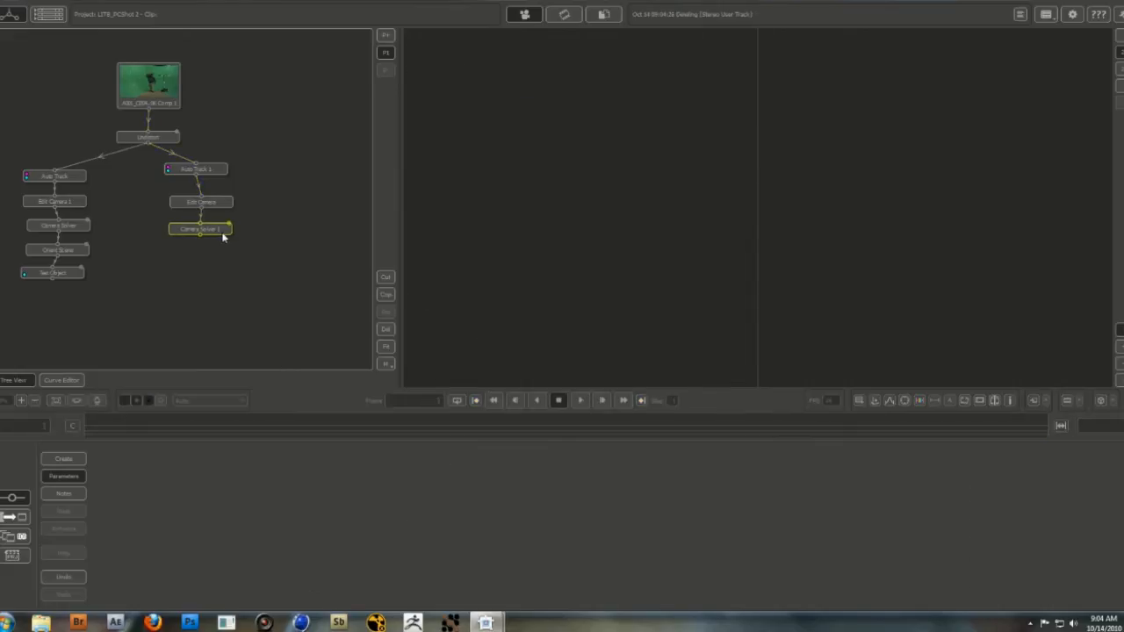
{"action": "right_click", "coordinate": [220, 230]}
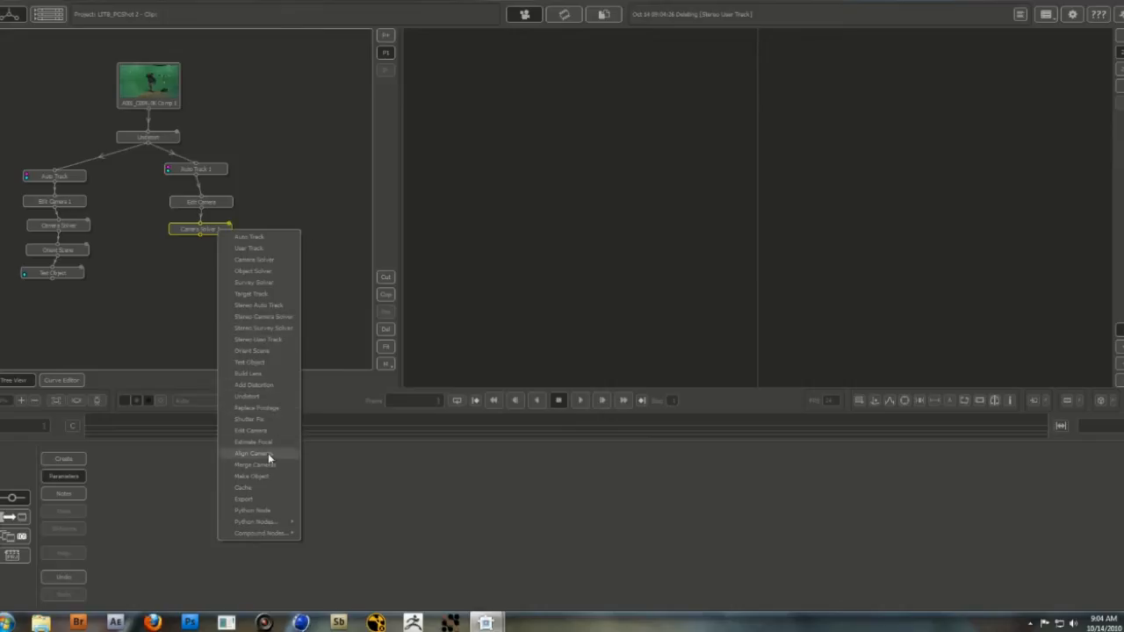
{"action": "left_click", "coordinate": [275, 348]}
{"action": "left_click_drag", "start_coordinate": [211, 271], "coordinate": [212, 257]}
{"action": "left_click", "coordinate": [221, 261]}
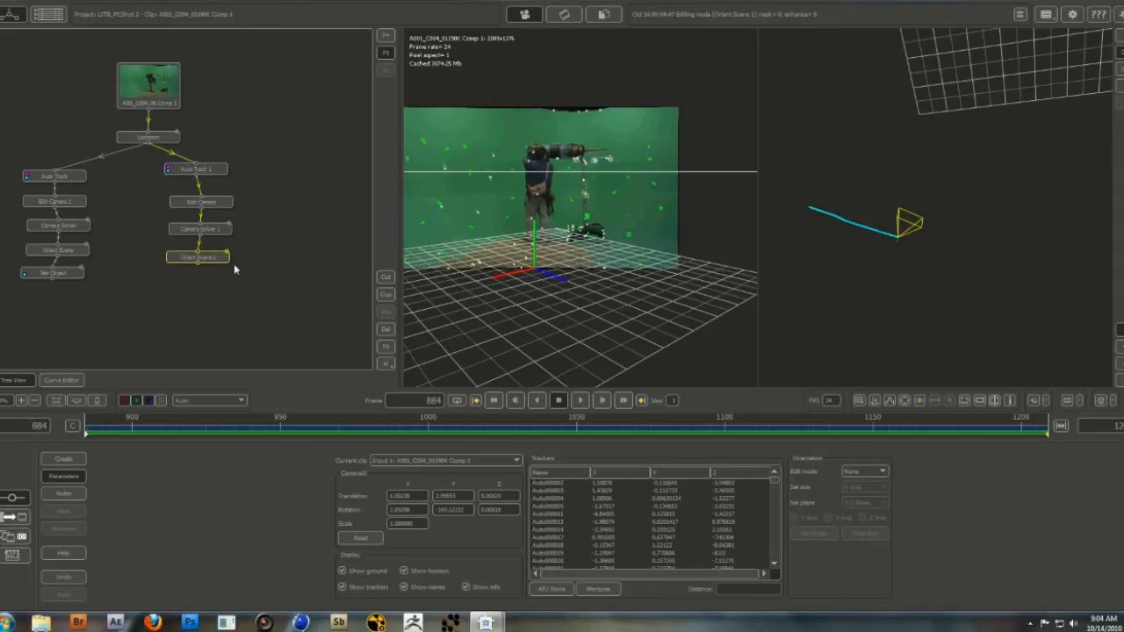
Examine the solved tracker cloud in the perspective view from several angles for stray points.
{"action": "left_click", "coordinate": [117, 430]}
{"action": "left_click_drag", "start_coordinate": [117, 431], "coordinate": [67, 427]}
{"action": "scroll", "coordinate": [834, 175], "scroll_direction": "down", "scroll_amount": 3}
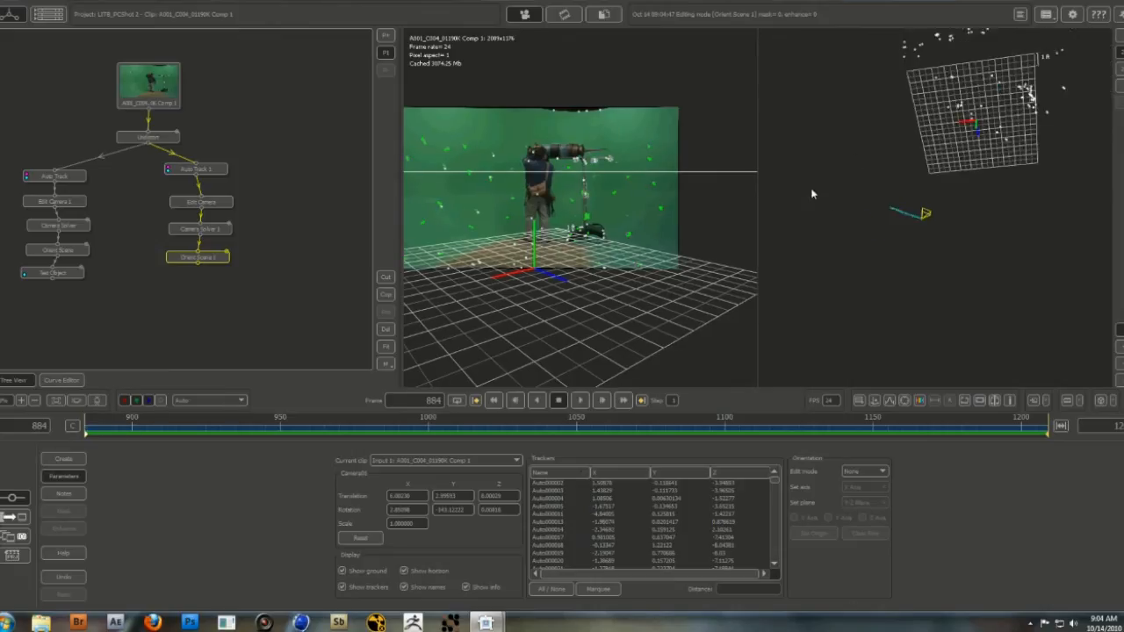
{"action": "left_click_drag", "start_coordinate": [1017, 246], "coordinate": [986, 196]}
{"action": "scroll", "coordinate": [985, 167], "scroll_direction": "down", "scroll_amount": 5}
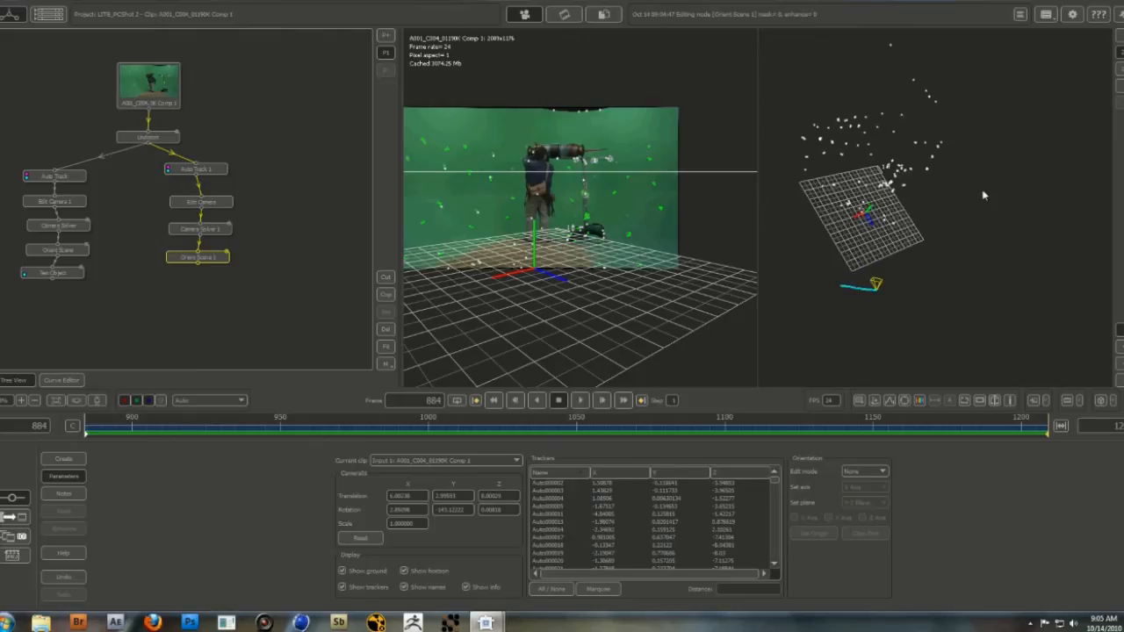
{"action": "left_click_drag", "start_coordinate": [904, 205], "coordinate": [826, 198]}
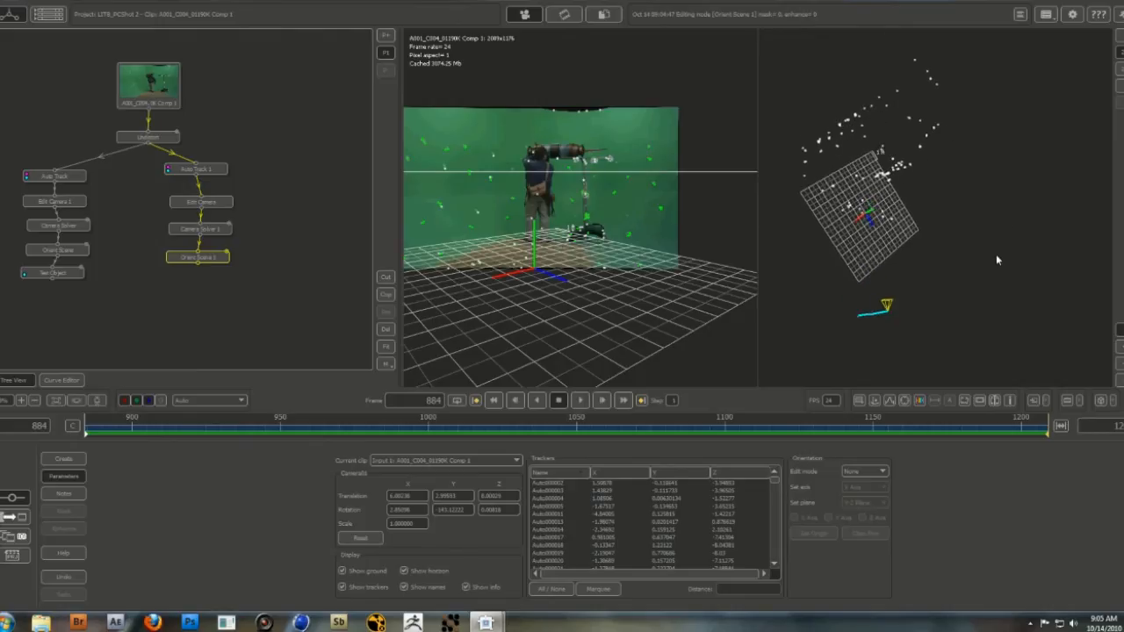
{"action": "left_click_drag", "start_coordinate": [996, 259], "coordinate": [846, 150]}
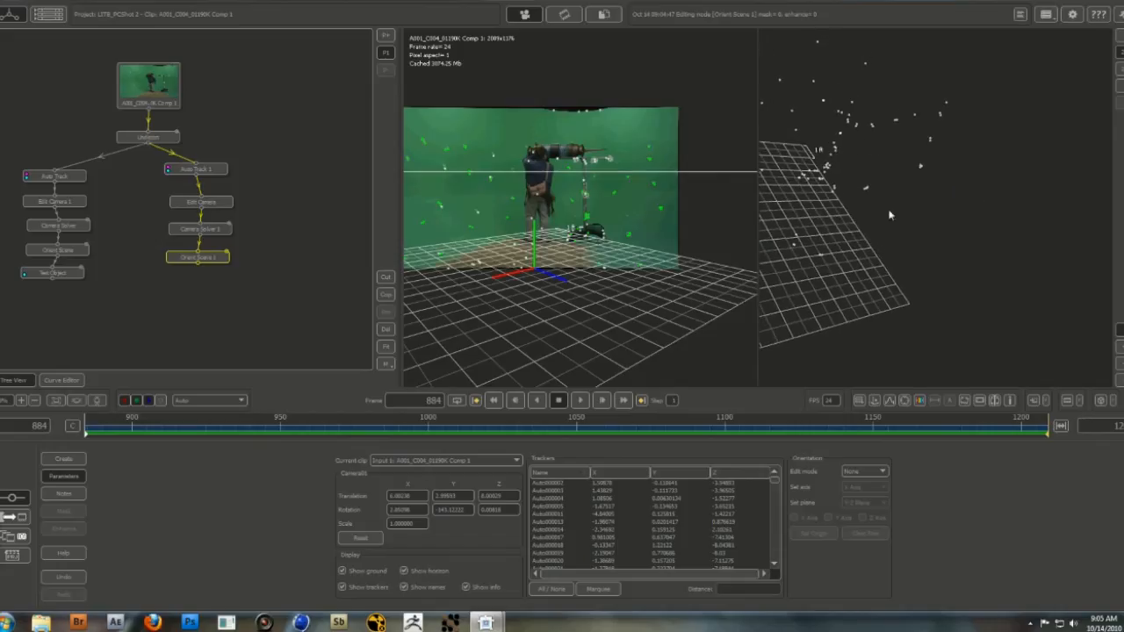
{"action": "left_click_drag", "start_coordinate": [890, 214], "coordinate": [879, 143]}
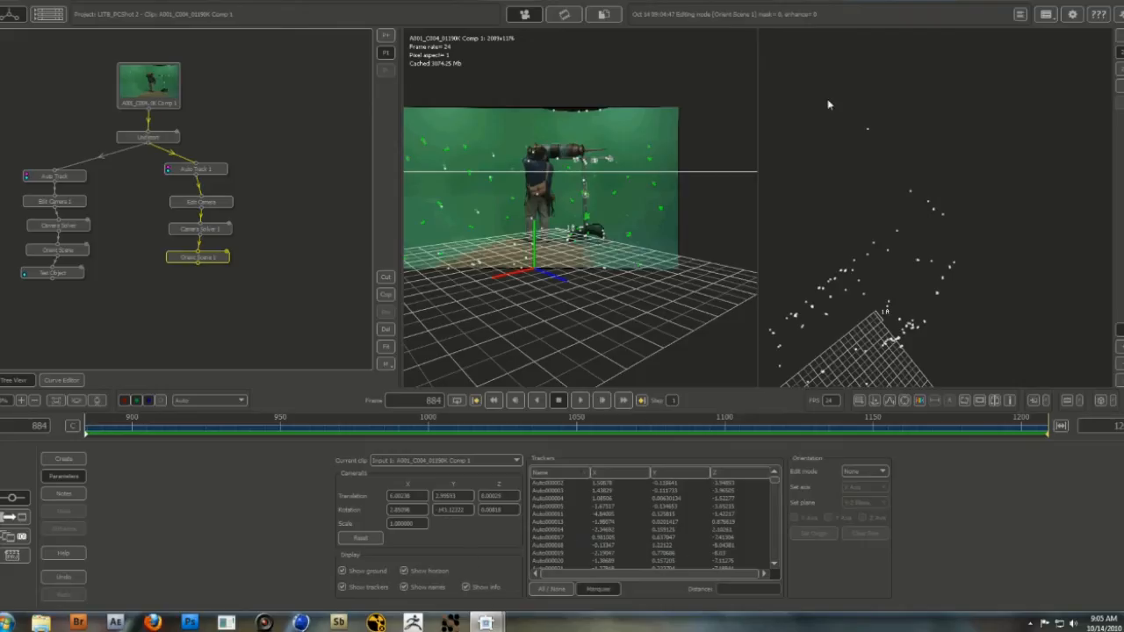
Deactivate the isolated tracker far from the point cloud in Camera Solver 1 and refine all.
{"action": "left_click_drag", "start_coordinate": [830, 102], "coordinate": [898, 150]}
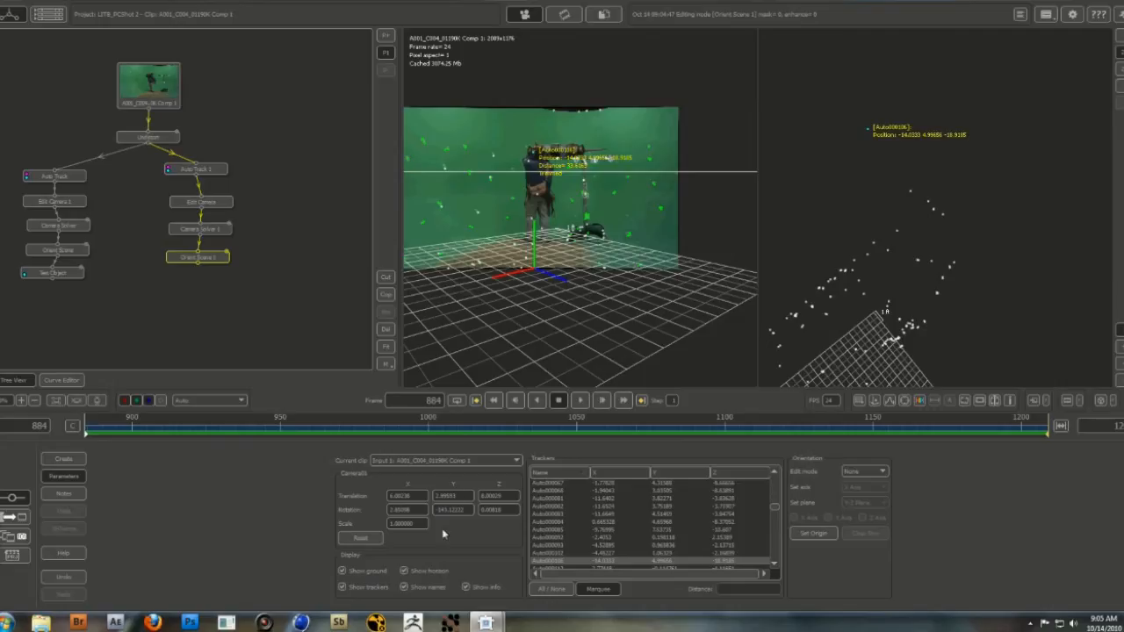
{"action": "left_click", "coordinate": [208, 232]}
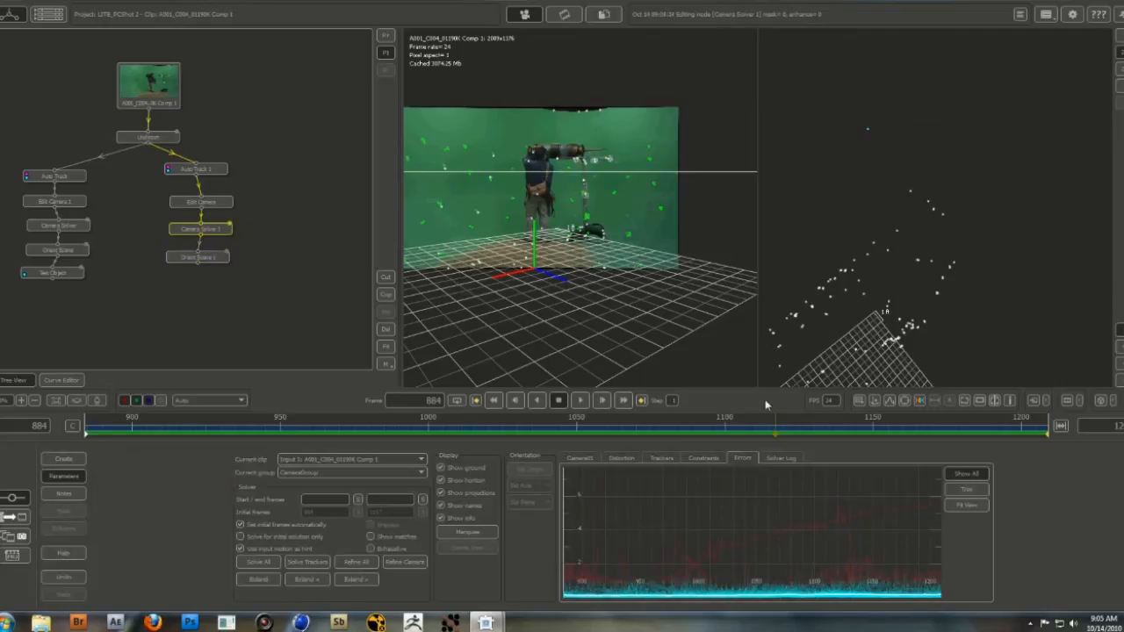
{"action": "left_click", "coordinate": [662, 457]}
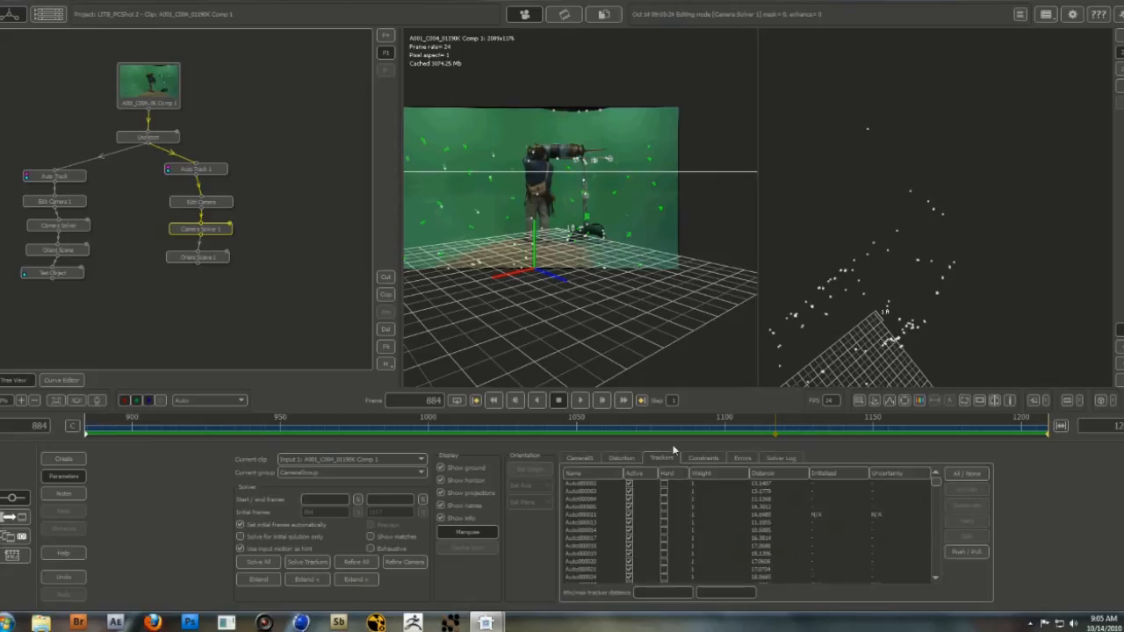
{"action": "left_click_drag", "start_coordinate": [883, 131], "coordinate": [883, 131]}
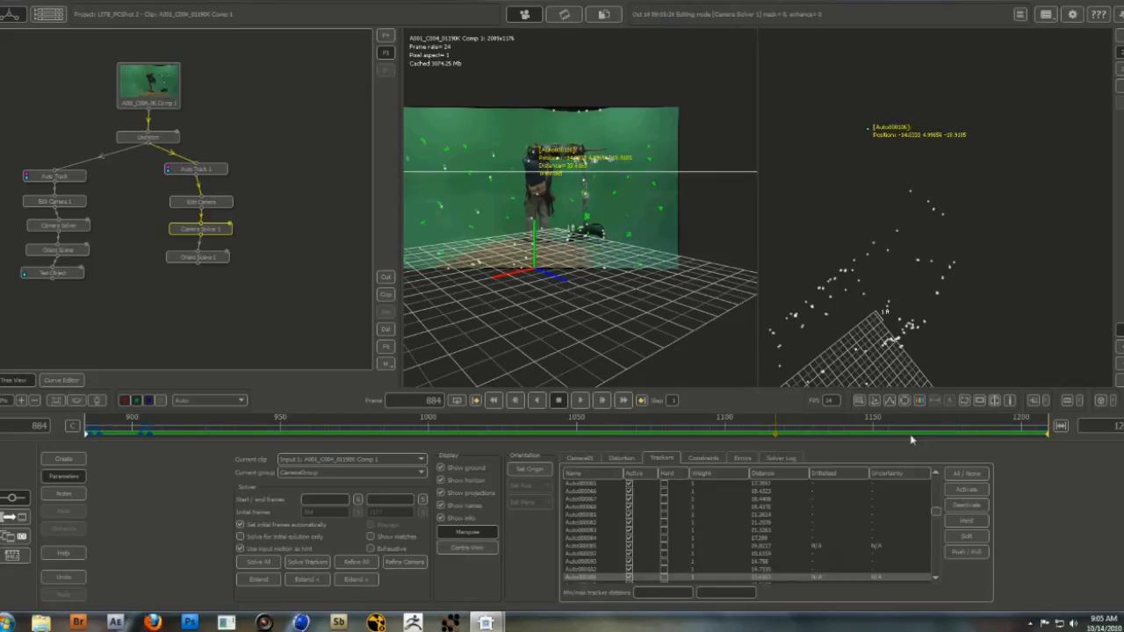
{"action": "left_click", "coordinate": [975, 505]}
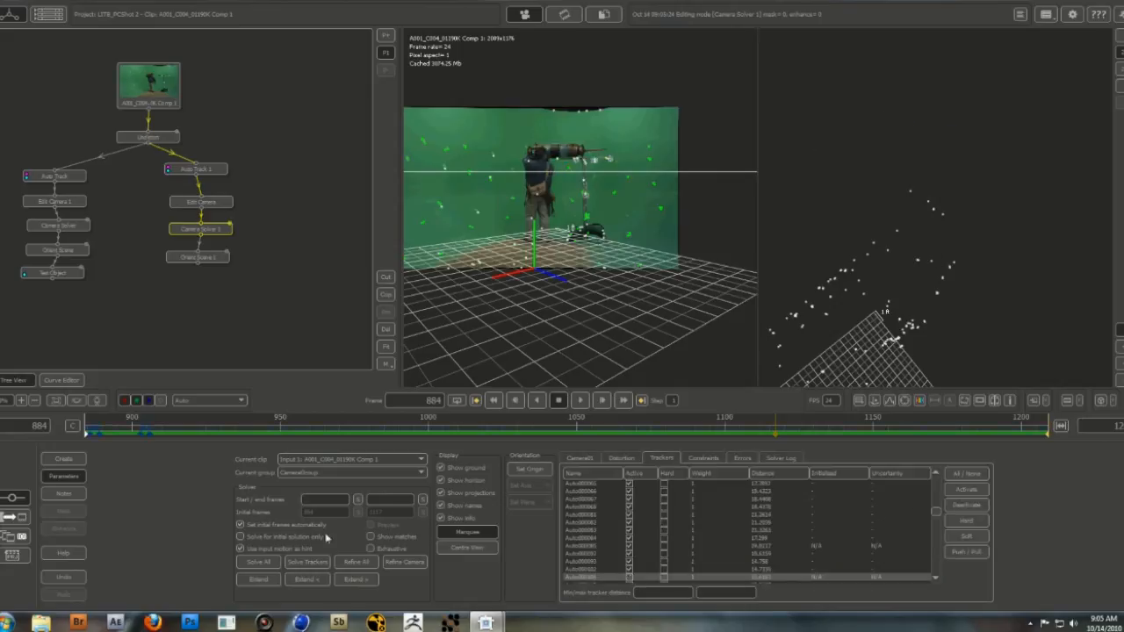
{"action": "left_click", "coordinate": [354, 562]}
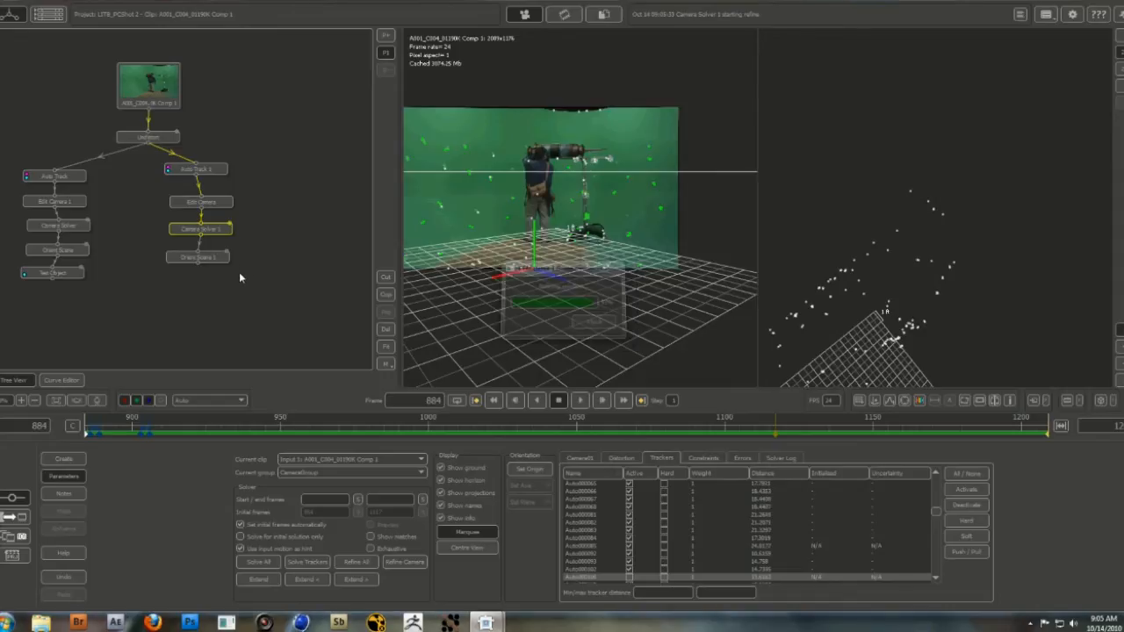
Reopen the new Orient Scene node and set its edit mode to Translate.
{"action": "left_click", "coordinate": [220, 259]}
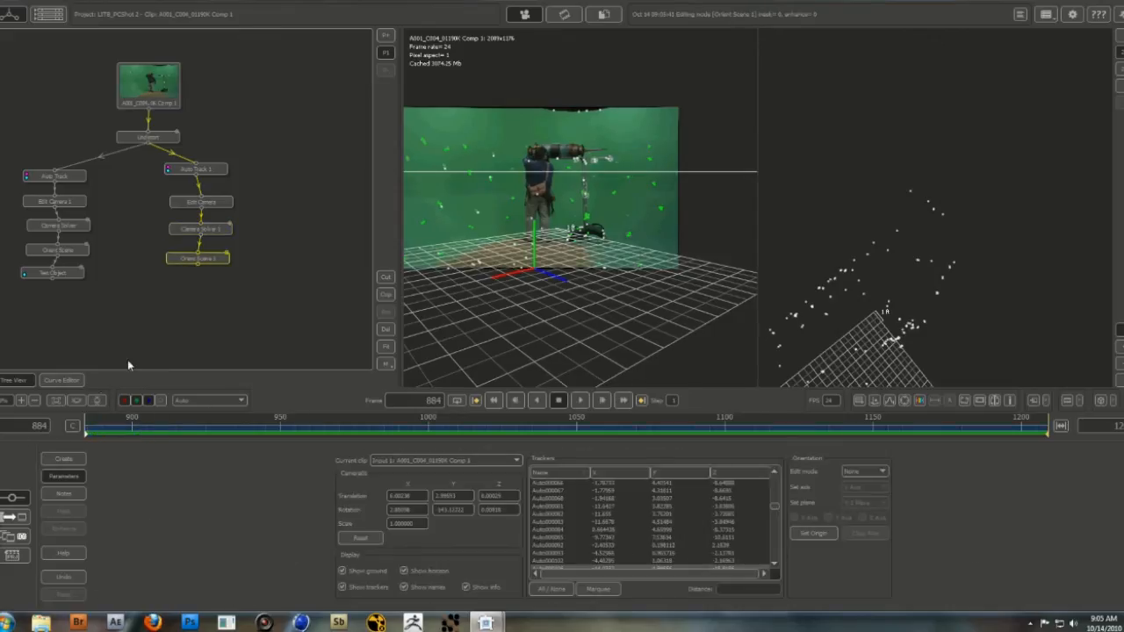
{"action": "scroll", "coordinate": [629, 266], "scroll_direction": "down", "scroll_amount": 5}
{"action": "scroll", "coordinate": [625, 270], "scroll_direction": "up", "scroll_amount": 4}
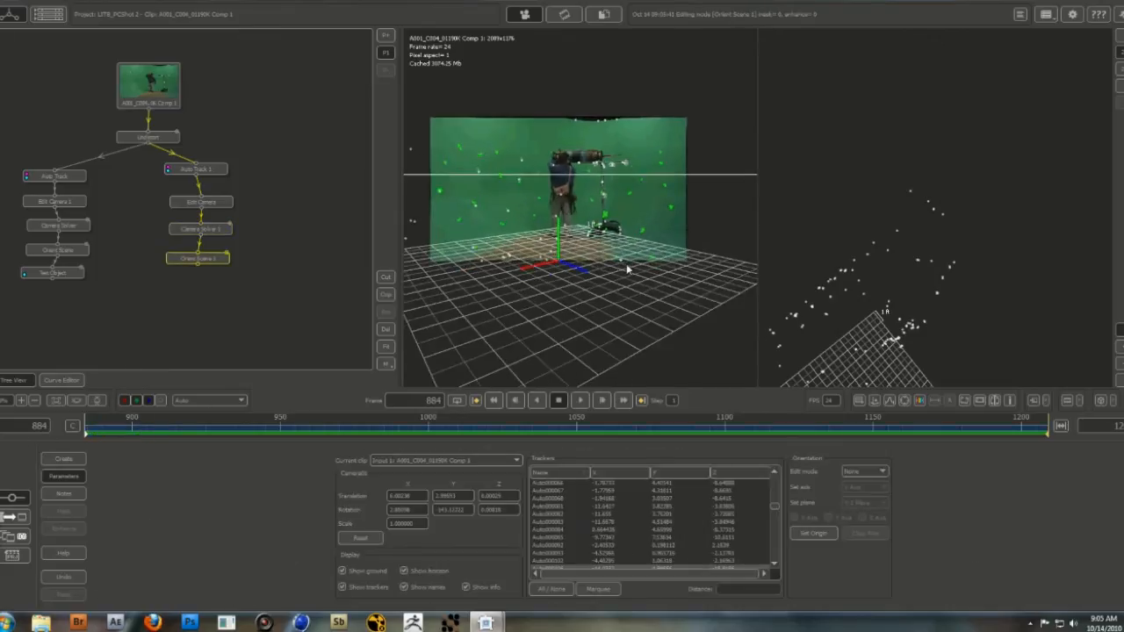
{"action": "left_click", "coordinate": [881, 473]}
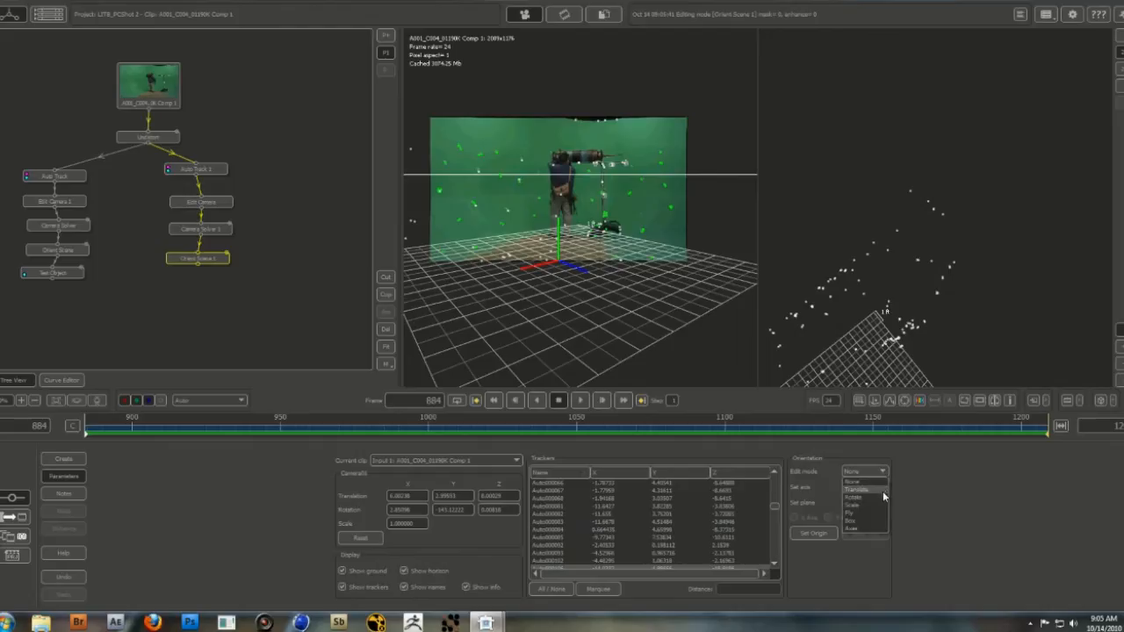
{"action": "left_click", "coordinate": [856, 490]}
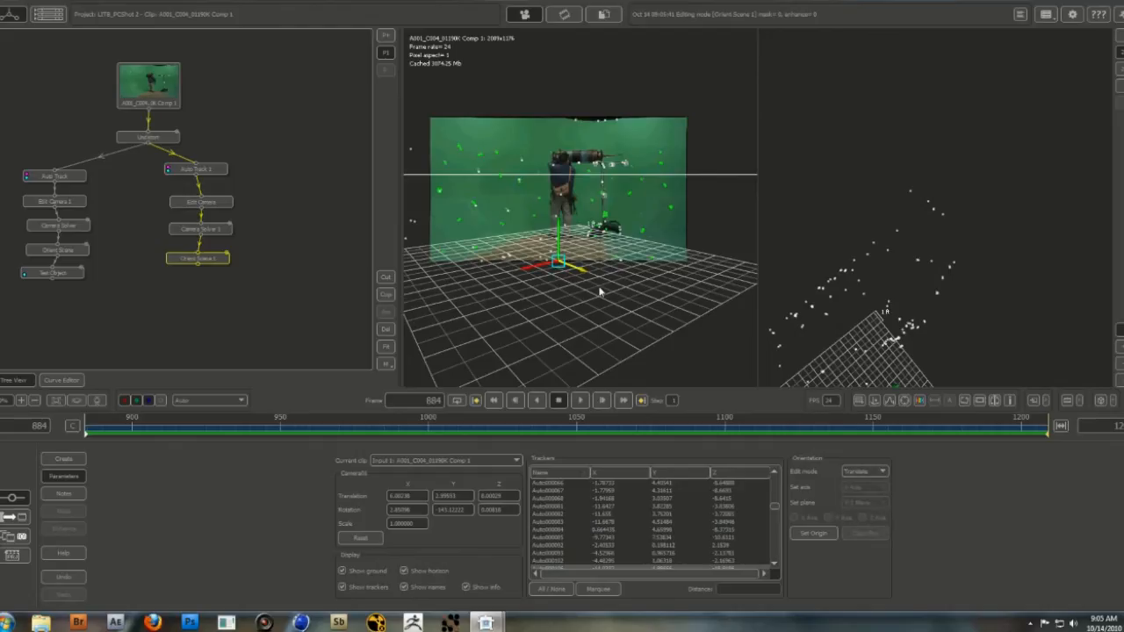
Select the ground tracker on the sand beside the actor's feet and set it as the scene origin.
{"action": "scroll", "coordinate": [602, 297], "scroll_direction": "up", "scroll_amount": 2}
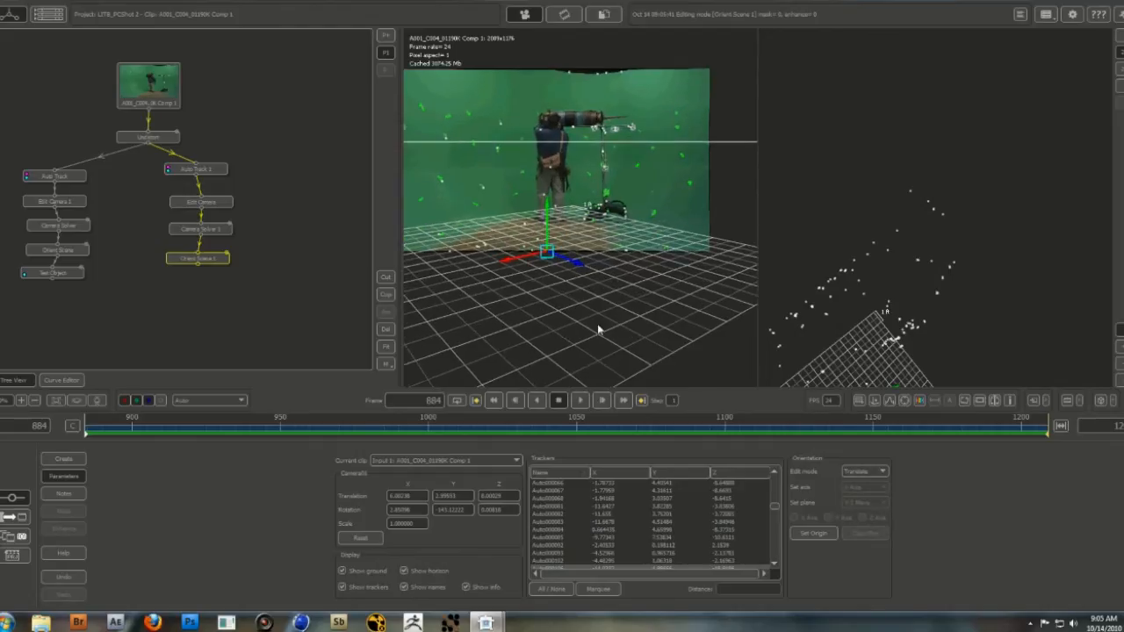
{"action": "scroll", "coordinate": [698, 243], "scroll_direction": "up", "scroll_amount": 2}
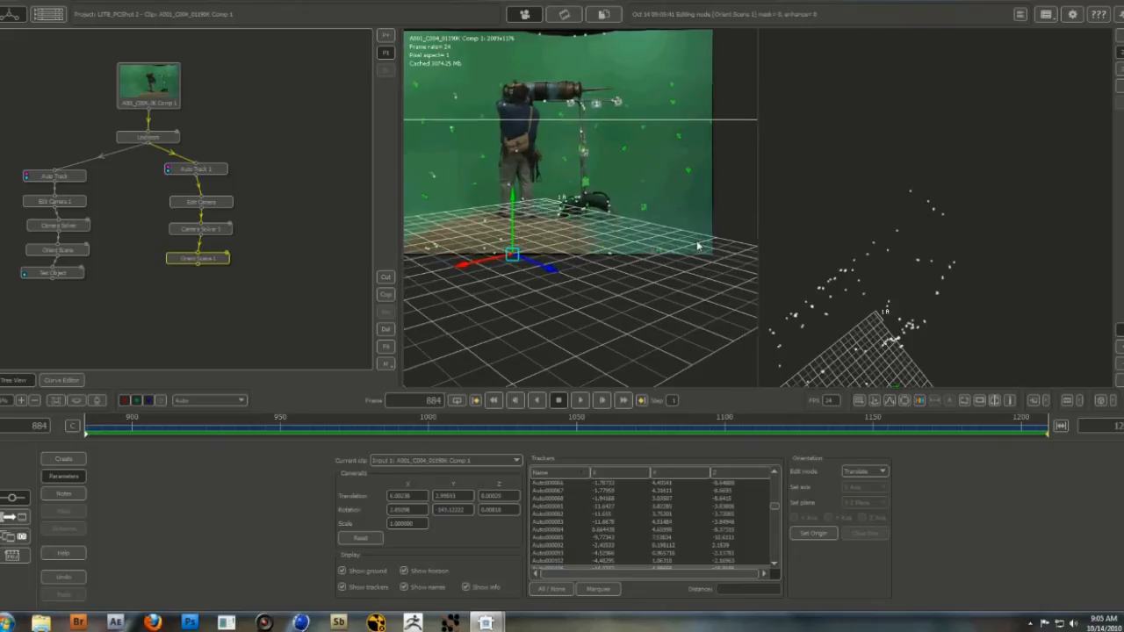
{"action": "left_click_drag", "start_coordinate": [469, 232], "coordinate": [579, 244]}
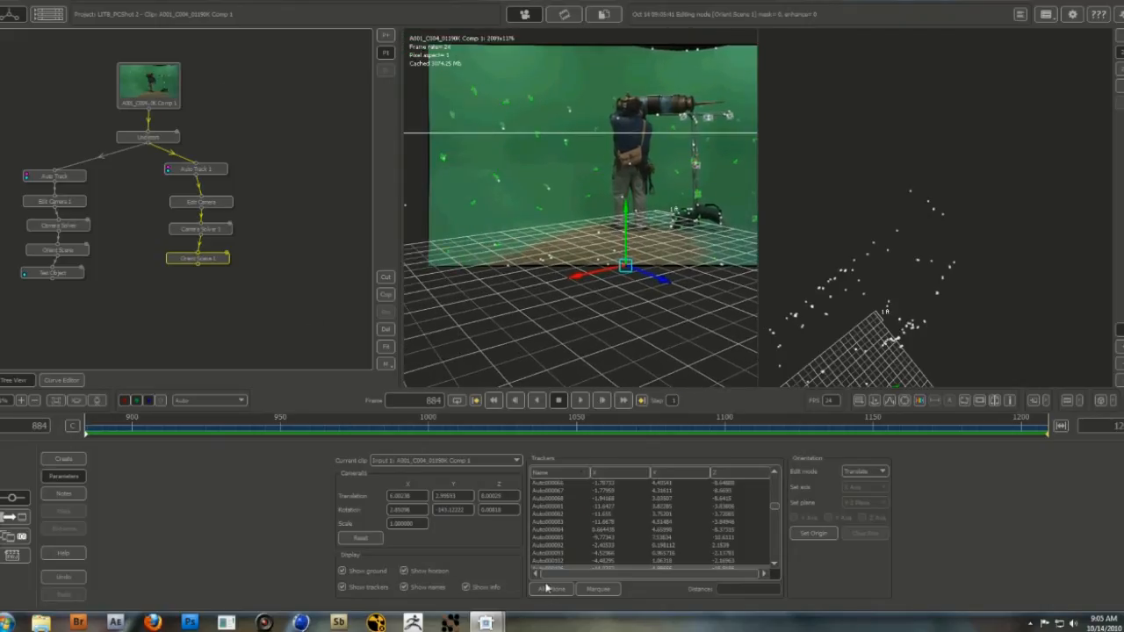
{"action": "left_click", "coordinate": [602, 240]}
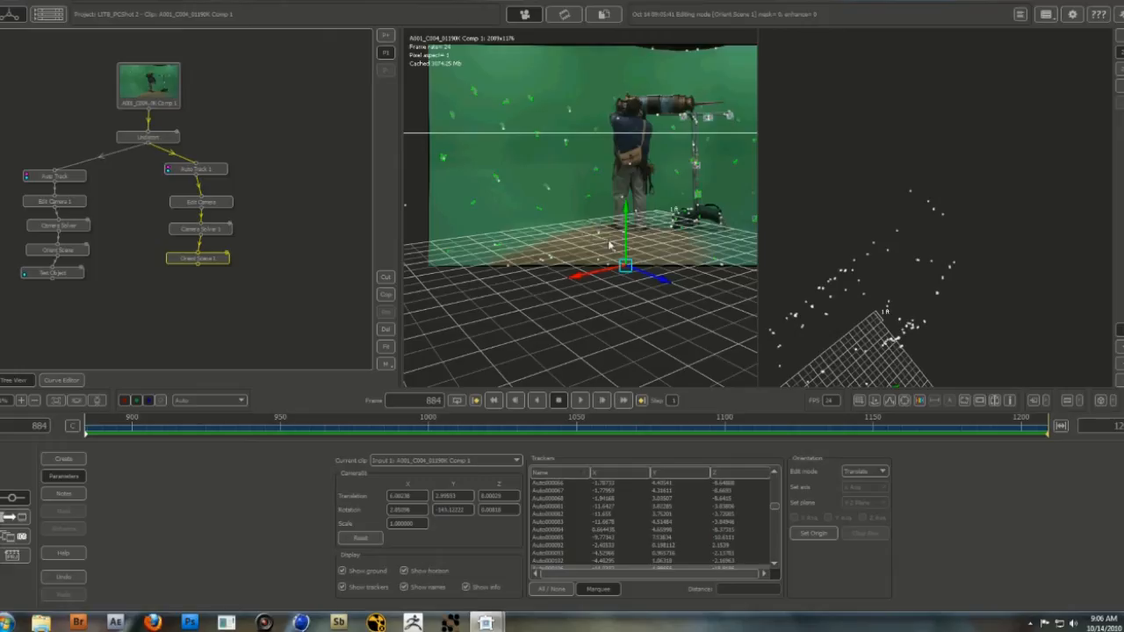
{"action": "left_click", "coordinate": [813, 533]}
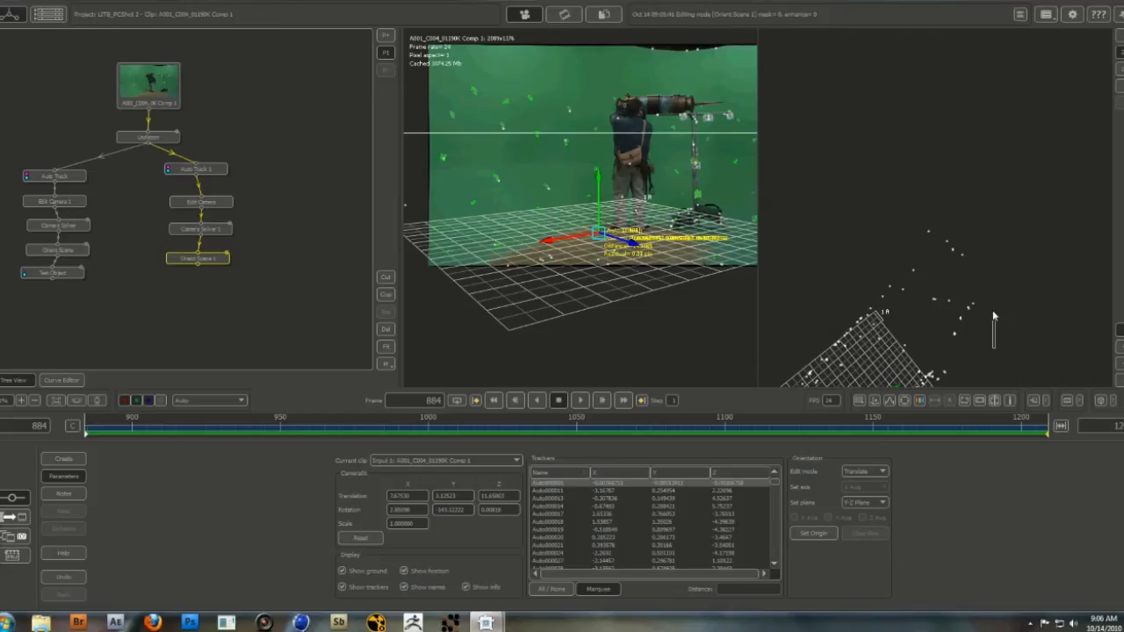
Add a Test Object node below Orient Scene 1 in the right-hand tree branch.
{"action": "mouse_move", "coordinate": [992, 310]}
{"action": "left_mouse_down"}
{"action": "mouse_move", "coordinate": [977, 327]}
{"action": "mouse_move", "coordinate": [964, 278]}
{"action": "mouse_move", "coordinate": [1004, 311]}
{"action": "left_mouse_up"}
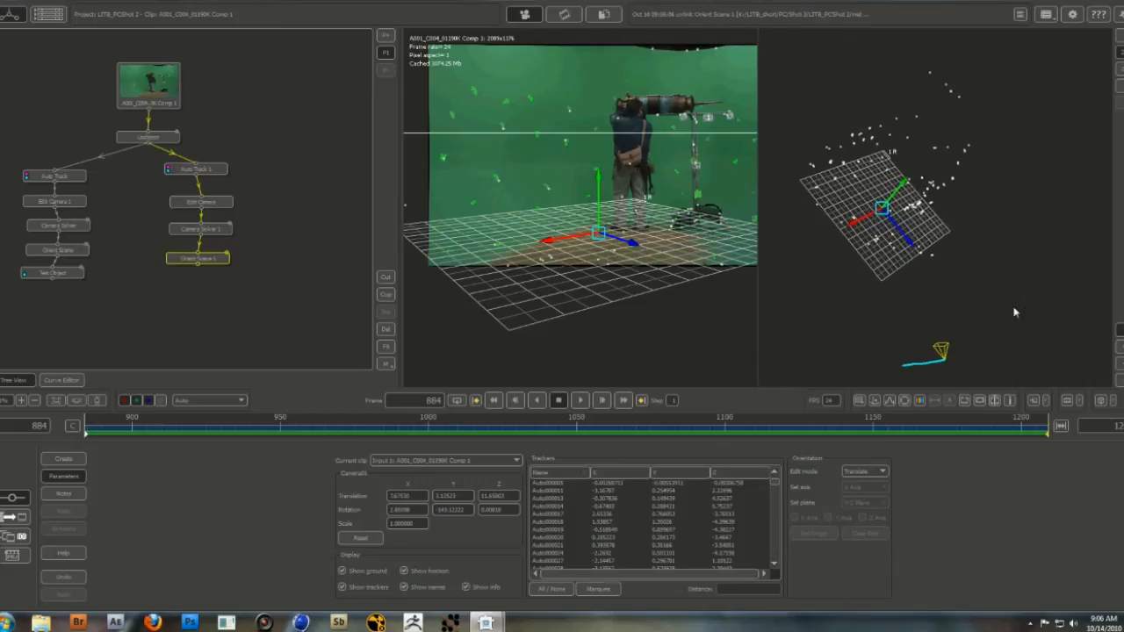
{"action": "left_click_drag", "start_coordinate": [1014, 314], "coordinate": [955, 301]}
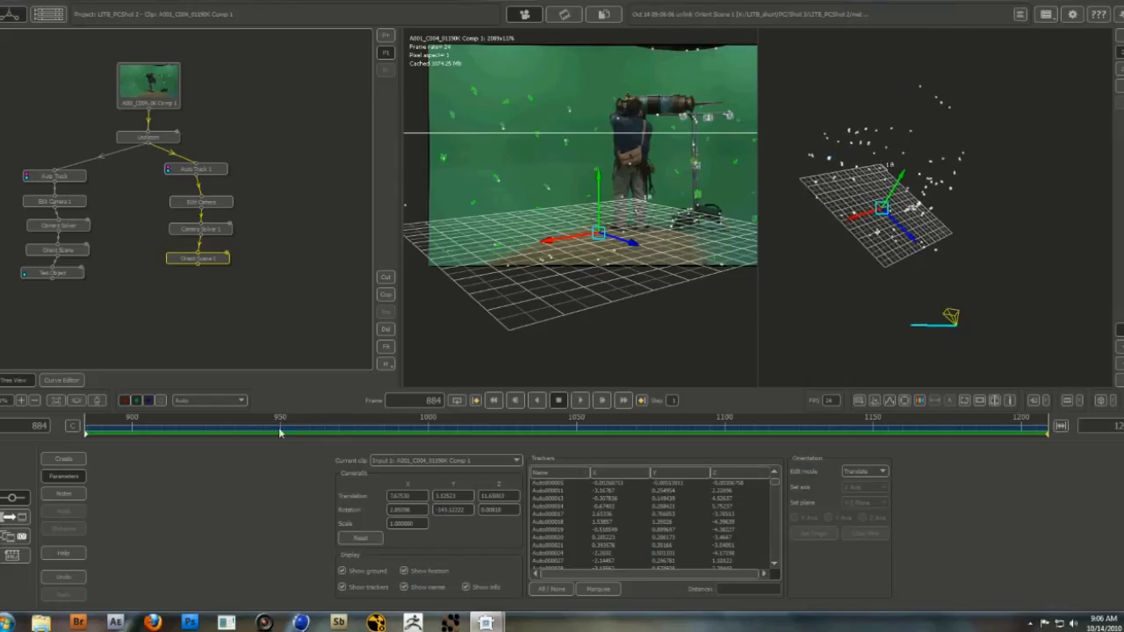
{"action": "left_click_drag", "start_coordinate": [281, 432], "coordinate": [47, 476]}
{"action": "left_click_drag", "start_coordinate": [146, 434], "coordinate": [40, 436]}
{"action": "left_click_drag", "start_coordinate": [128, 435], "coordinate": [79, 426]}
{"action": "left_click_drag", "start_coordinate": [226, 255], "coordinate": [225, 256]}
{"action": "right_click", "coordinate": [225, 256]}
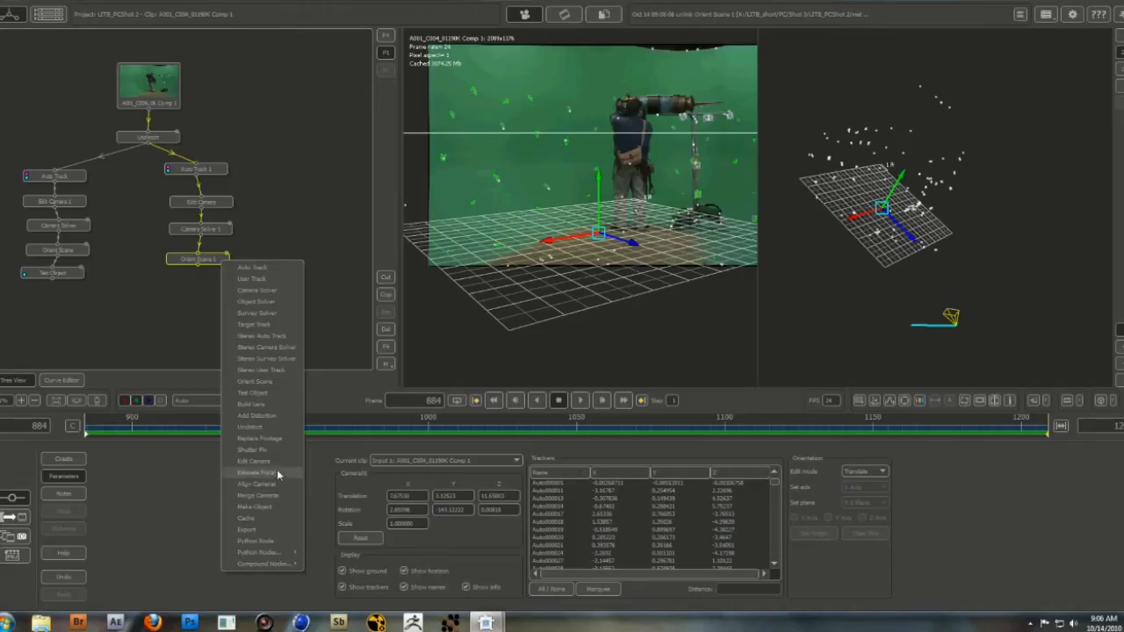
{"action": "left_click", "coordinate": [274, 397]}
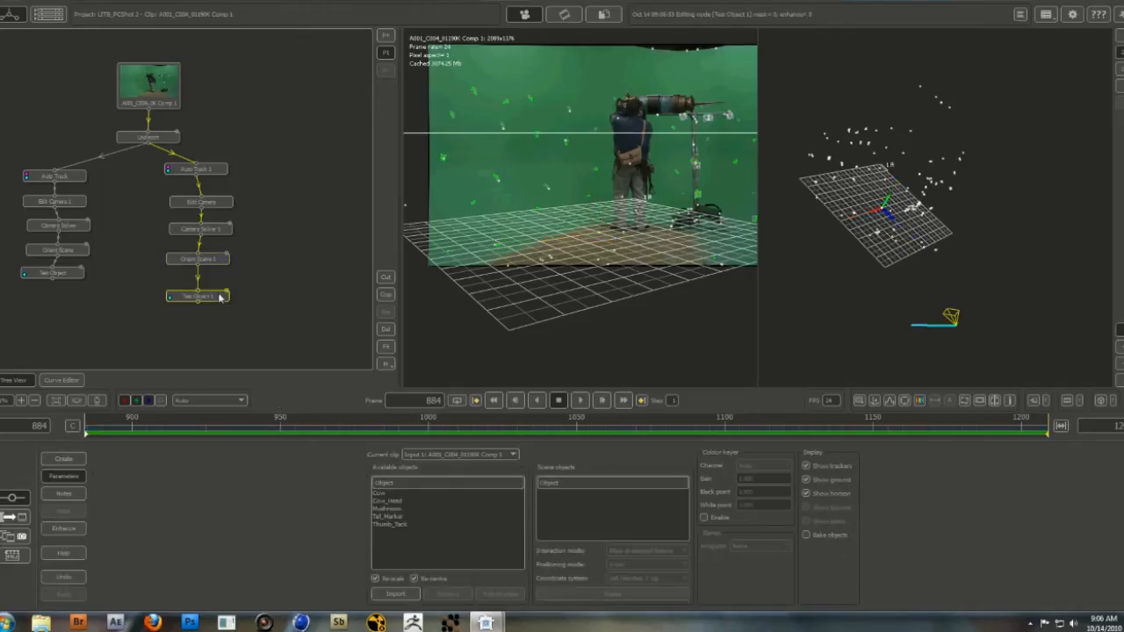
{"action": "left_click_drag", "start_coordinate": [221, 298], "coordinate": [217, 293]}
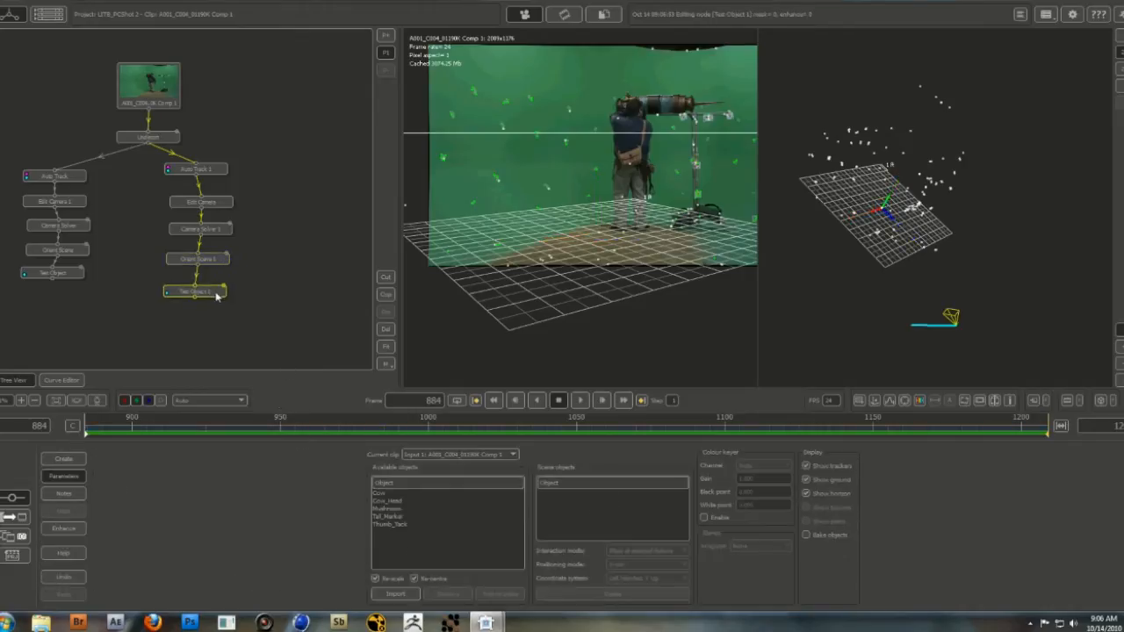
{"action": "left_click", "coordinate": [402, 509]}
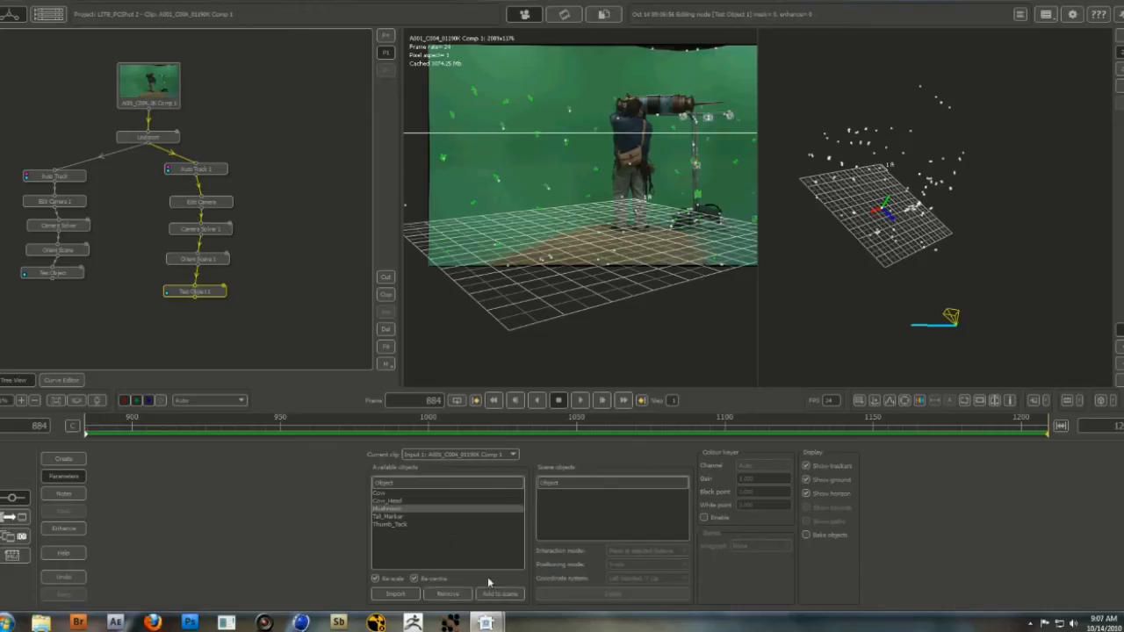
{"action": "left_click", "coordinate": [501, 595]}
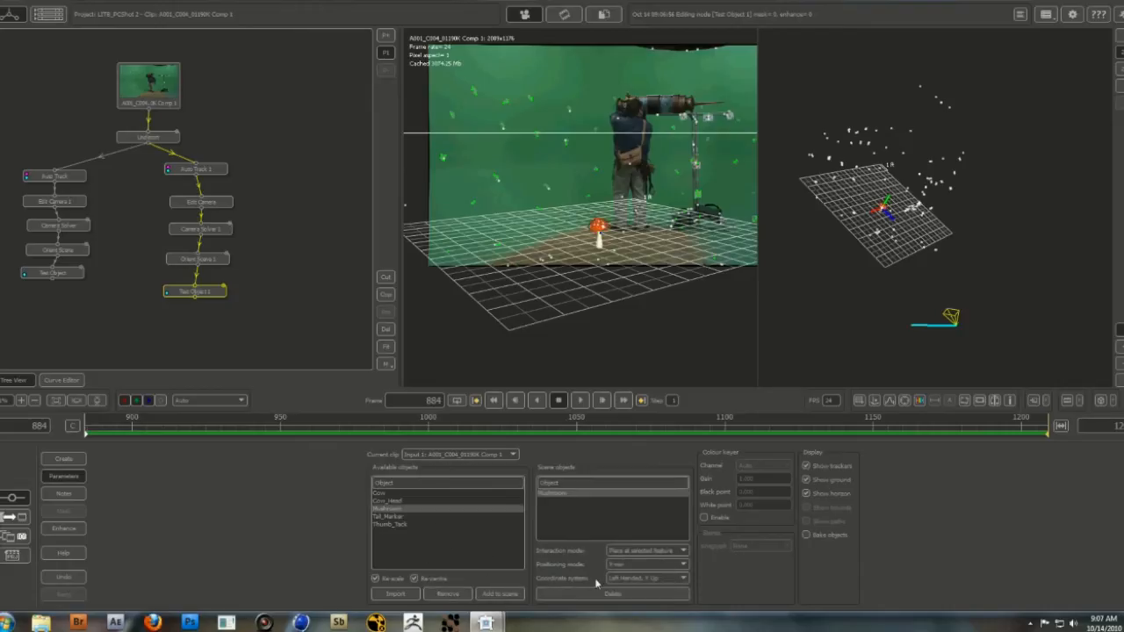
{"action": "left_click", "coordinate": [597, 594]}
{"action": "left_click", "coordinate": [609, 596]}
Add a Tall_Marker object to the scene and place it at frame 956 on the ground tracker just beyond the sand mound's left edge.
{"action": "left_click", "coordinate": [413, 518]}
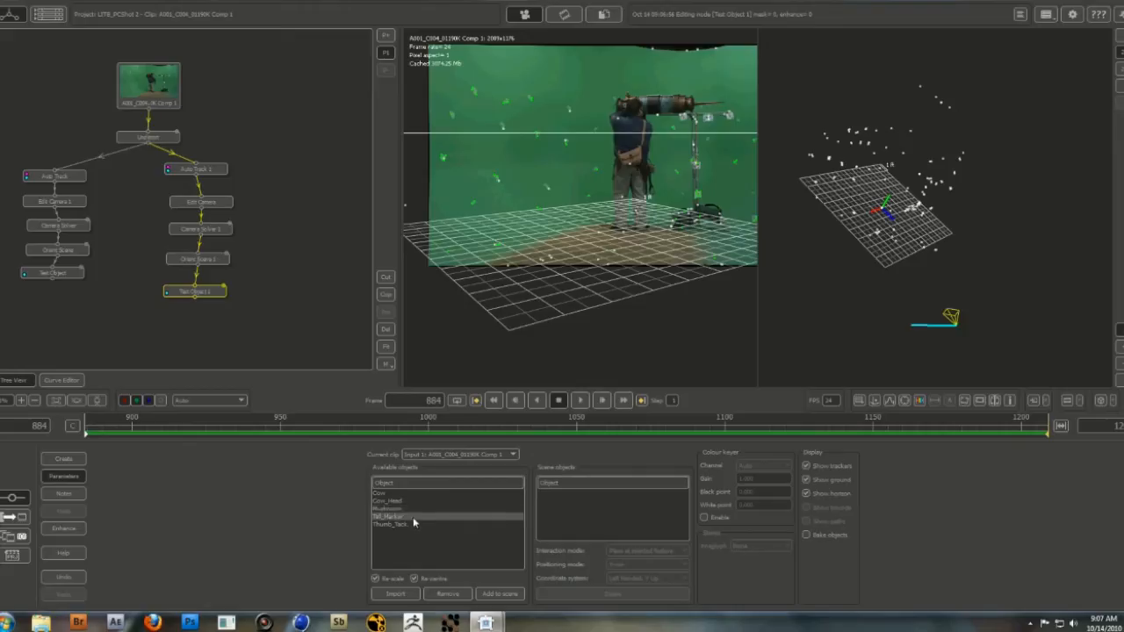
{"action": "left_click", "coordinate": [504, 595]}
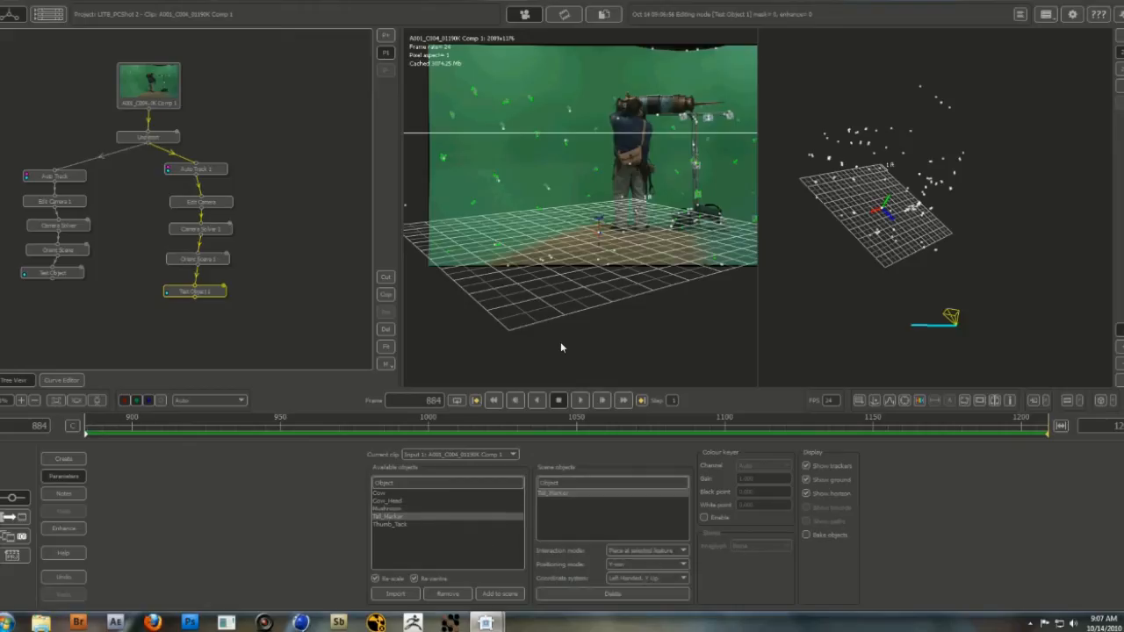
{"action": "left_click_drag", "start_coordinate": [492, 435], "coordinate": [298, 410]}
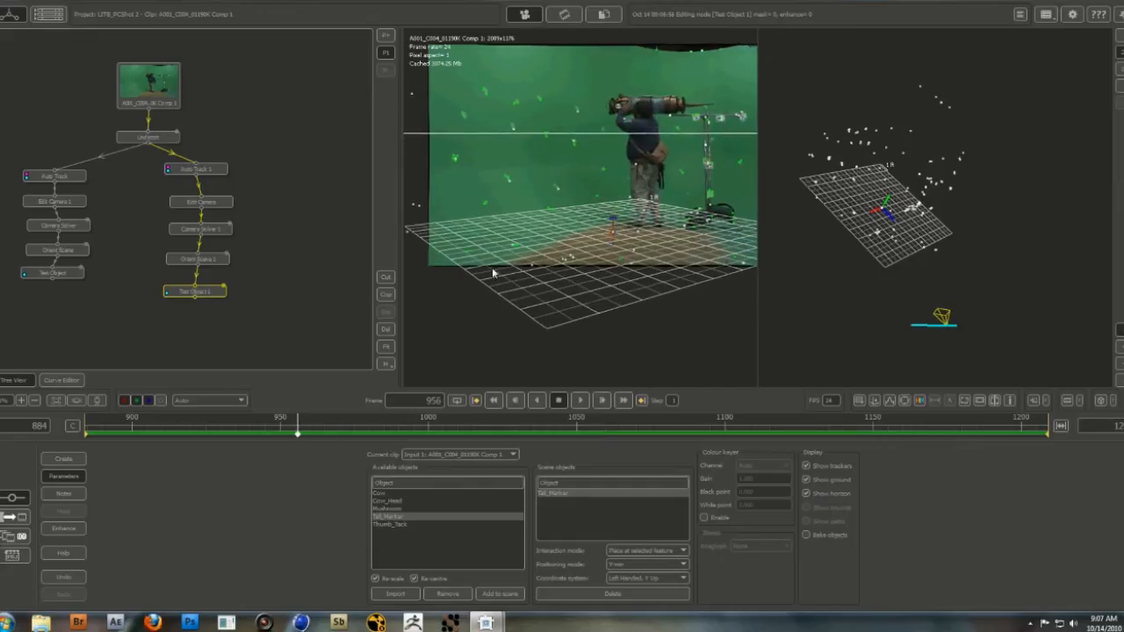
{"action": "left_click", "coordinate": [517, 248]}
Scale the tall marker up uniformly until it is roughly the height of the actor.
{"action": "left_click", "coordinate": [670, 551]}
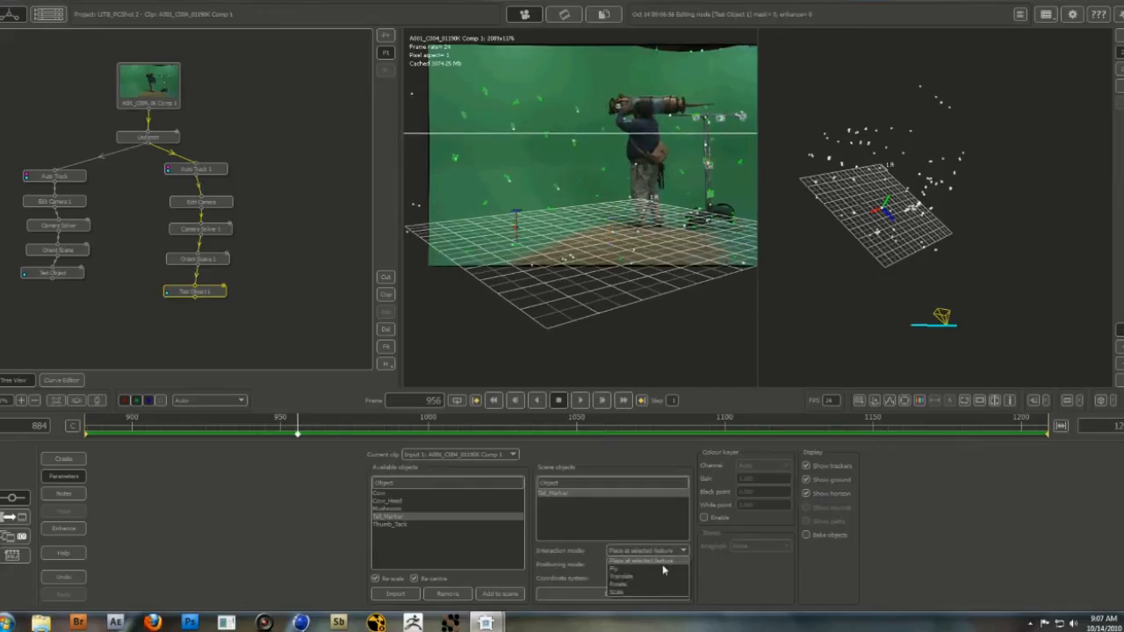
{"action": "left_click", "coordinate": [618, 592]}
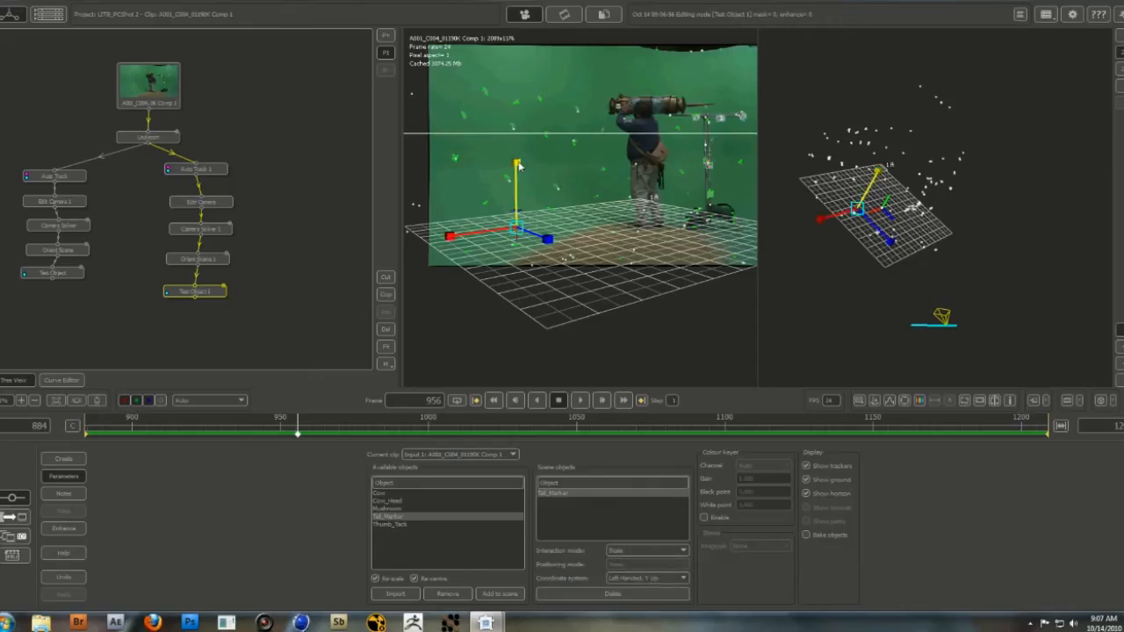
{"action": "left_click_drag", "start_coordinate": [518, 164], "coordinate": [600, 31]}
{"action": "left_click_drag", "start_coordinate": [835, 254], "coordinate": [909, 288]}
Translate the tall marker upward along its green axis so its blue tip rests on the ground tracker.
{"action": "left_click", "coordinate": [650, 551]}
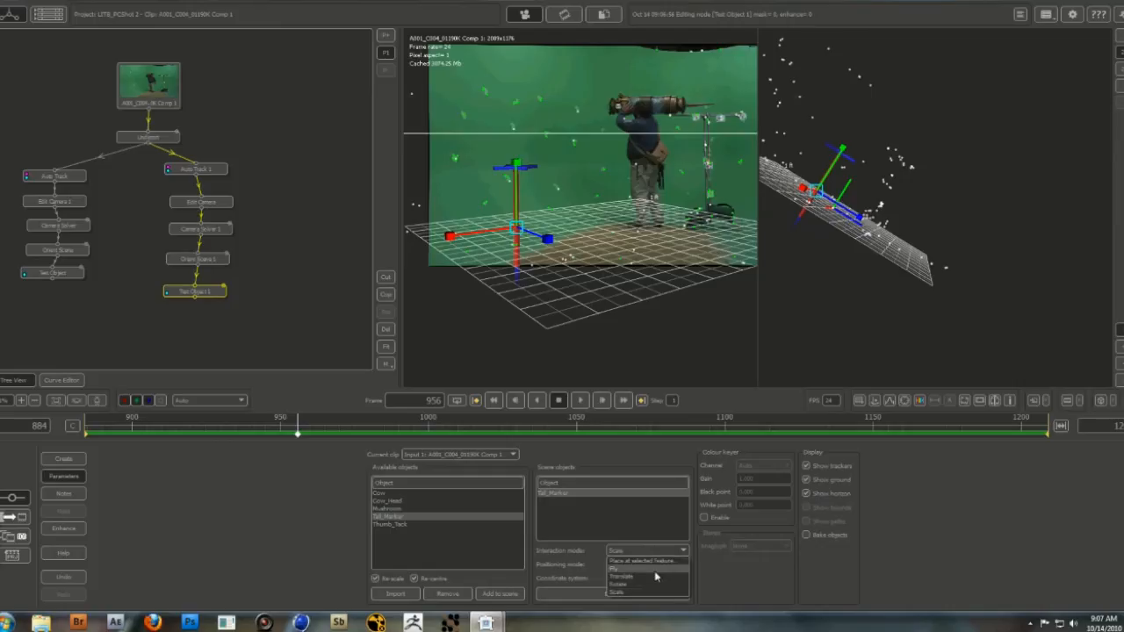
{"action": "left_click", "coordinate": [655, 577]}
{"action": "mouse_move", "coordinate": [841, 289]}
{"action": "left_mouse_down"}
{"action": "mouse_move", "coordinate": [864, 254]}
{"action": "mouse_move", "coordinate": [947, 259]}
{"action": "mouse_move", "coordinate": [955, 270]}
{"action": "left_mouse_up"}
{"action": "left_click_drag", "start_coordinate": [837, 174], "coordinate": [879, 123]}
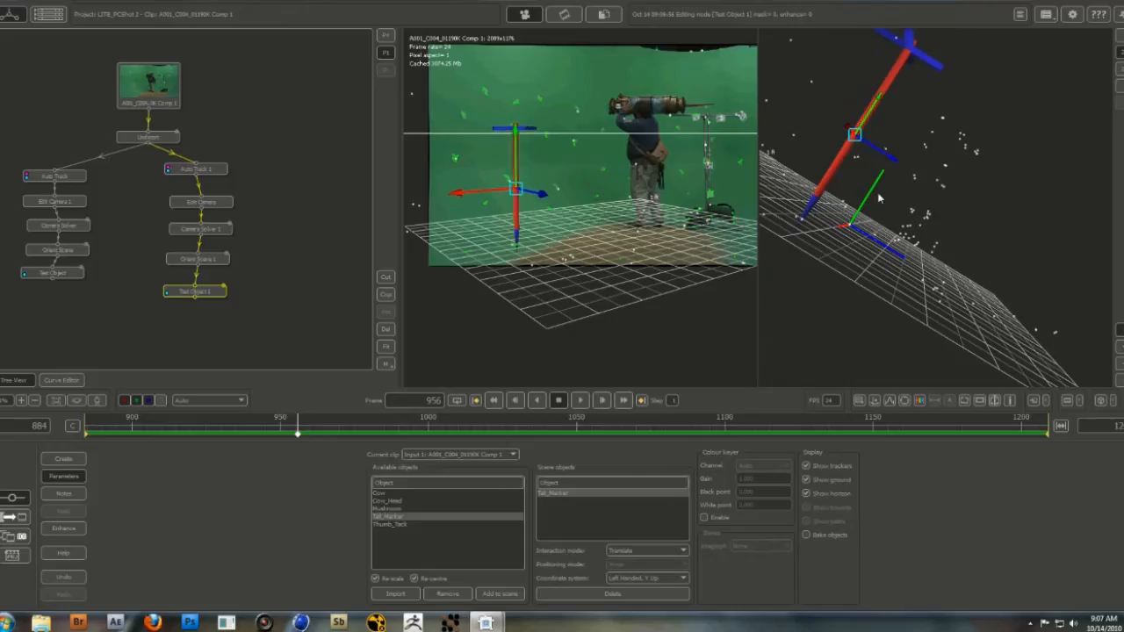
{"action": "mouse_move", "coordinate": [879, 198]}
{"action": "left_mouse_down"}
{"action": "mouse_move", "coordinate": [893, 185]}
{"action": "mouse_move", "coordinate": [935, 189]}
{"action": "mouse_move", "coordinate": [932, 167]}
{"action": "left_mouse_up"}
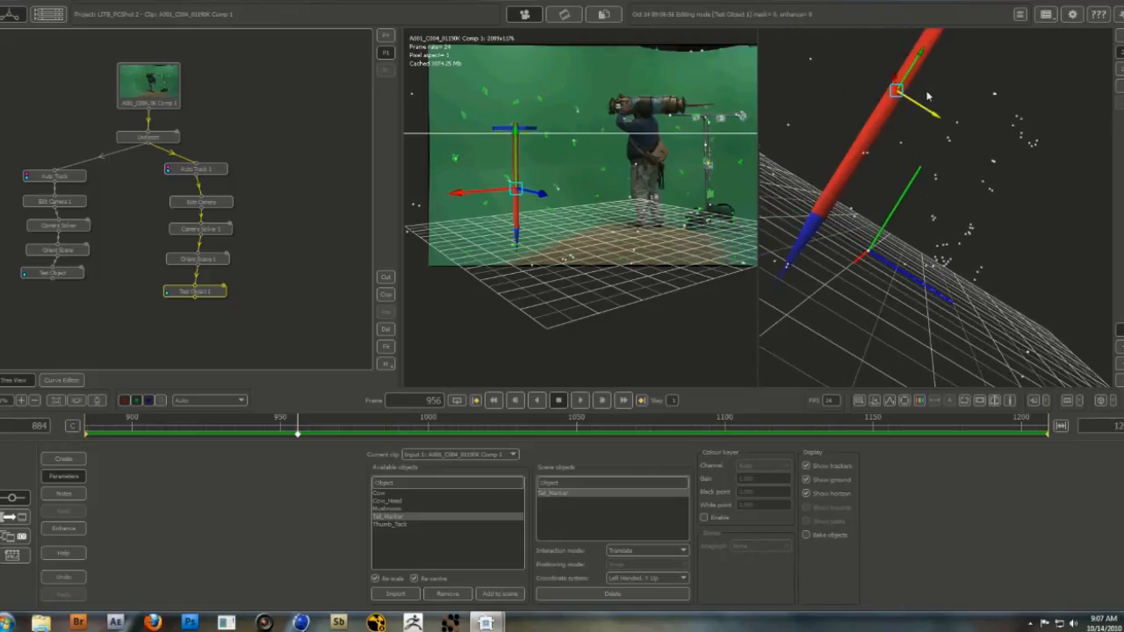
{"action": "left_click_drag", "start_coordinate": [913, 79], "coordinate": [929, 64]}
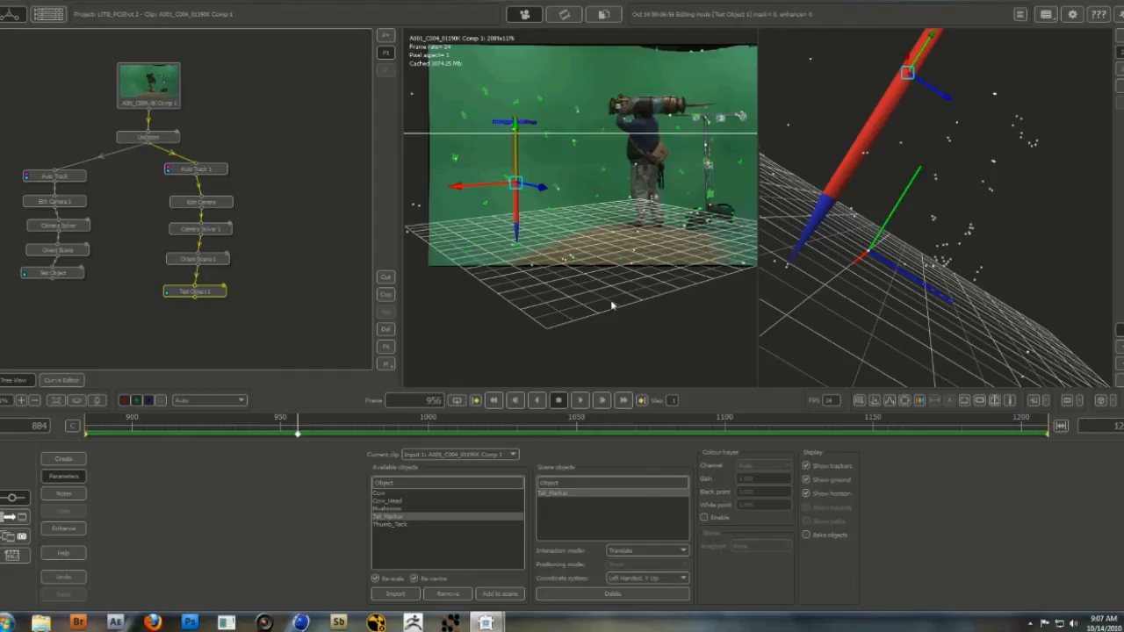
Add a second Tall_Marker and place it at frame 930 on a ground feature right of the sand mound, using Place at selected feature.
{"action": "left_click", "coordinate": [513, 593]}
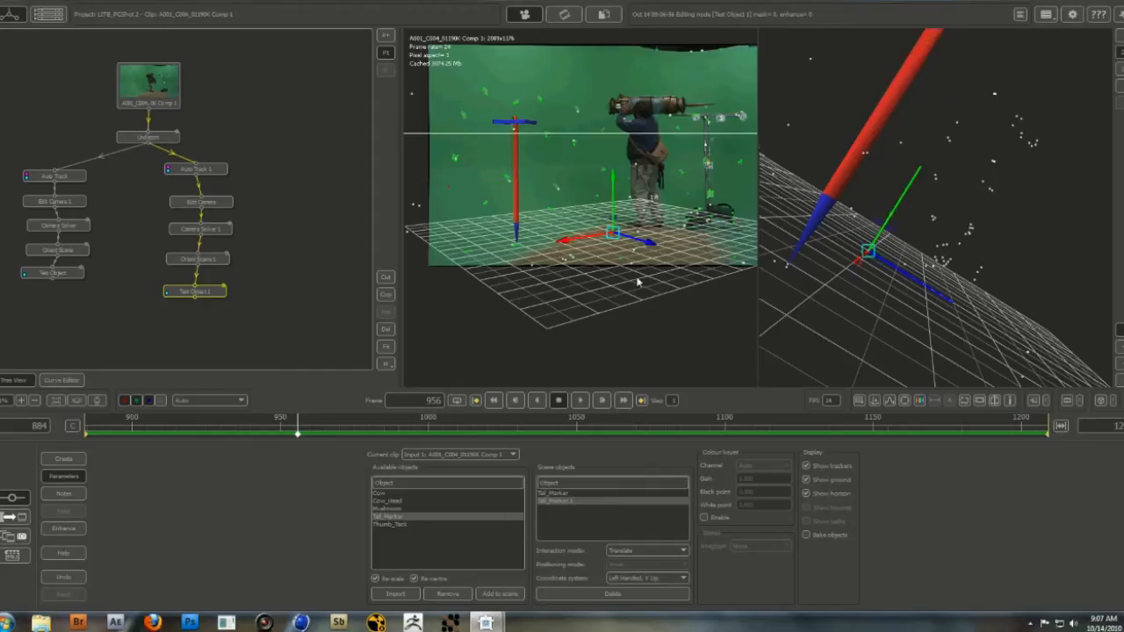
{"action": "left_click", "coordinate": [668, 554]}
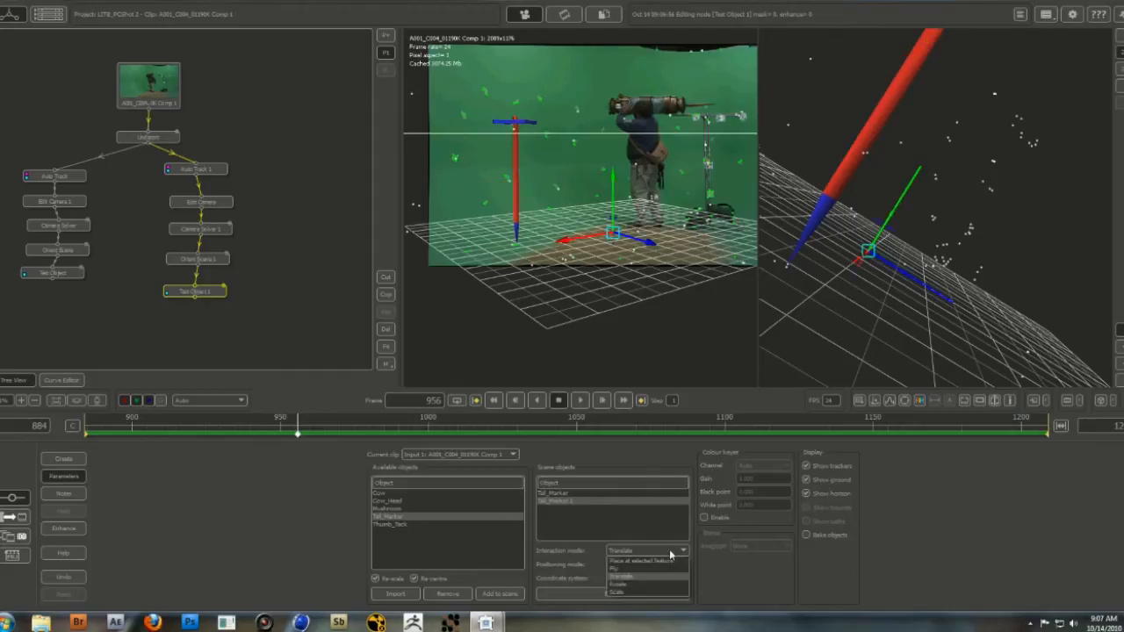
{"action": "left_click", "coordinate": [650, 577]}
{"action": "scroll", "coordinate": [694, 303], "scroll_direction": "down", "scroll_amount": 2}
{"action": "scroll", "coordinate": [692, 300], "scroll_direction": "up", "scroll_amount": 2}
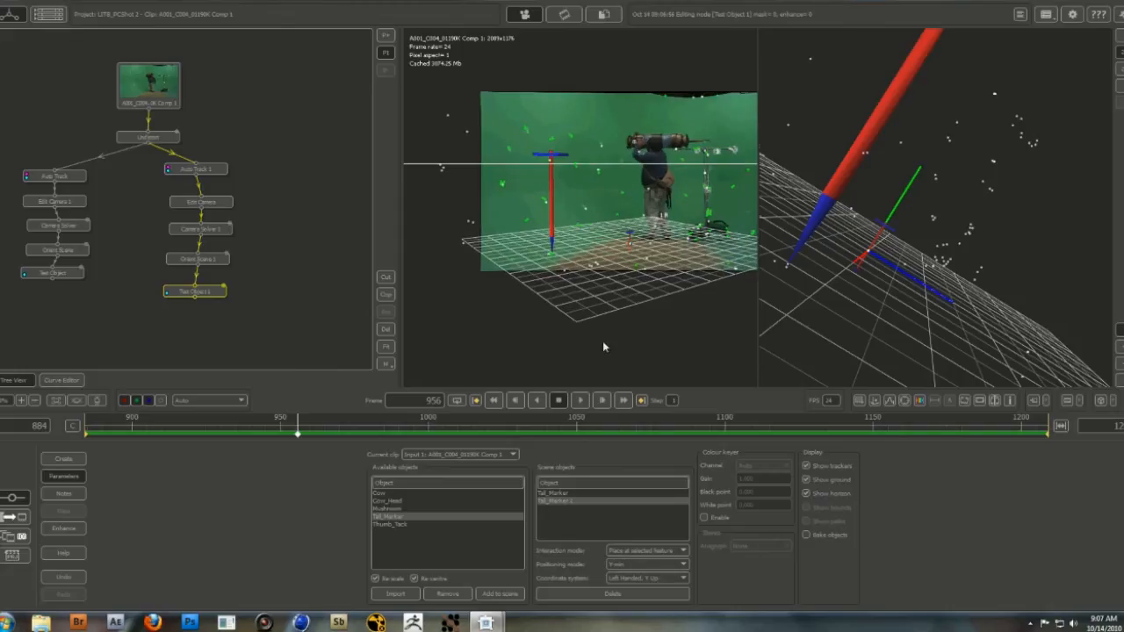
{"action": "left_click_drag", "start_coordinate": [464, 423], "coordinate": [221, 434]}
{"action": "scroll", "coordinate": [684, 278], "scroll_direction": "down", "scroll_amount": 5}
{"action": "scroll", "coordinate": [686, 286], "scroll_direction": "up", "scroll_amount": 6}
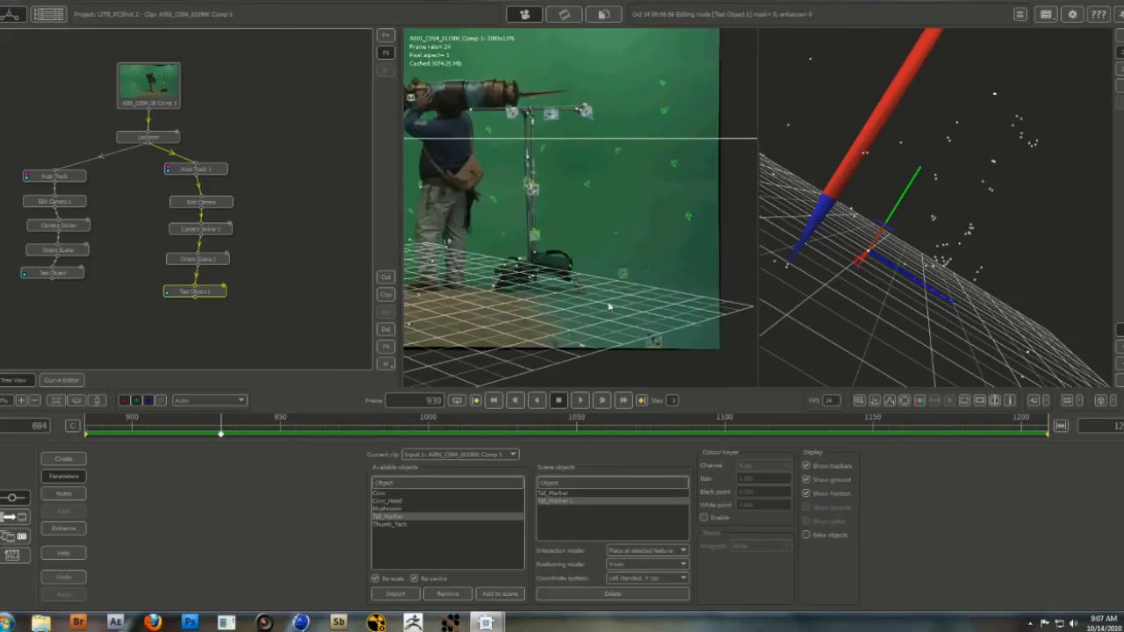
{"action": "left_click", "coordinate": [570, 340]}
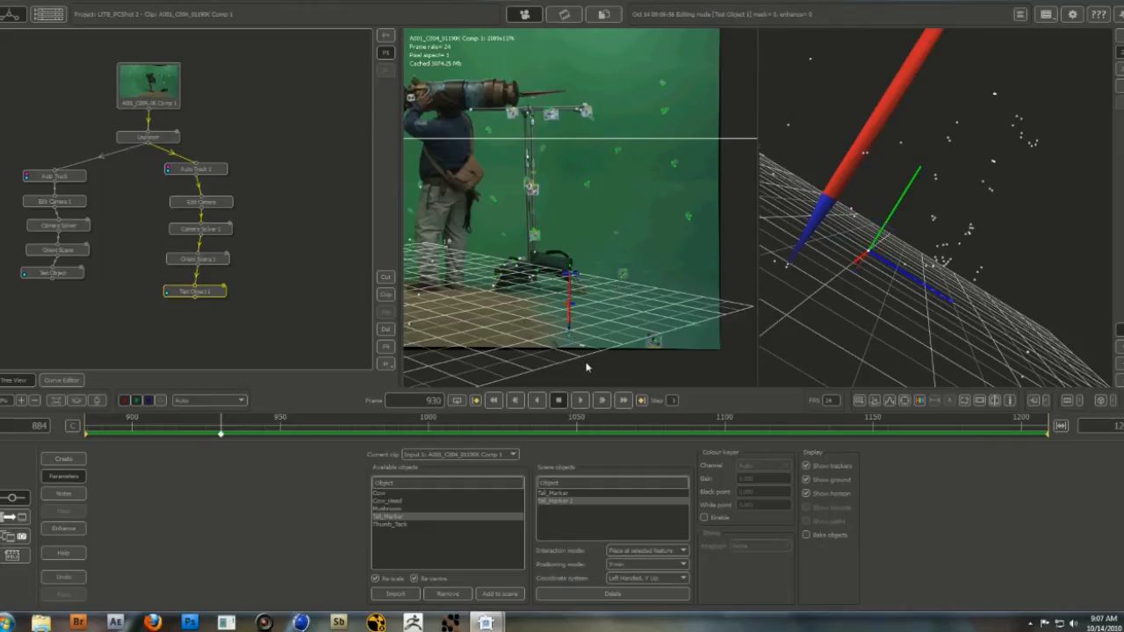
Scale up the second tall marker and translate it upward so its blue tip rests on the ground.
{"action": "left_click", "coordinate": [657, 551]}
{"action": "left_click", "coordinate": [653, 592]}
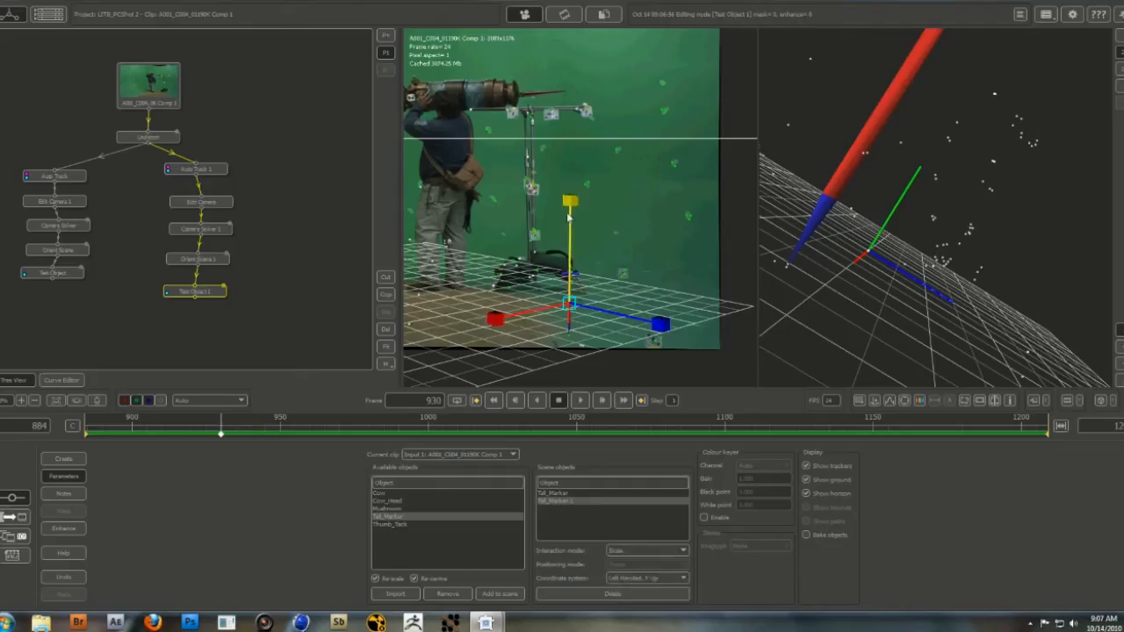
{"action": "left_click_drag", "start_coordinate": [569, 217], "coordinate": [663, 84]}
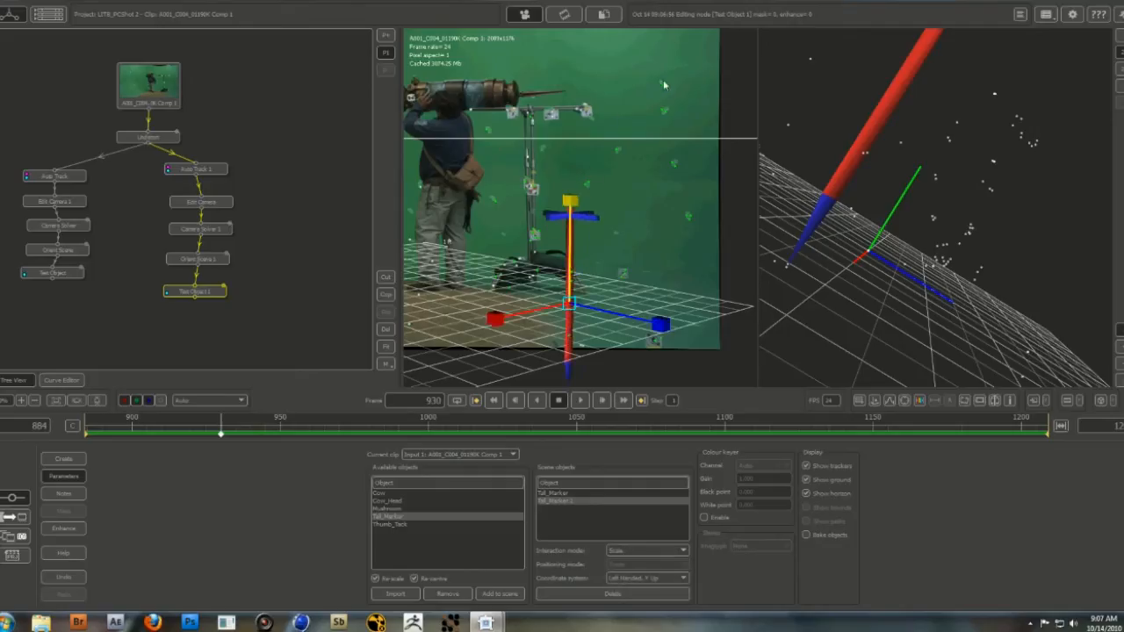
{"action": "left_click", "coordinate": [640, 552]}
{"action": "left_click", "coordinate": [657, 577]}
{"action": "left_click_drag", "start_coordinate": [887, 254], "coordinate": [907, 278]}
{"action": "left_click_drag", "start_coordinate": [917, 234], "coordinate": [918, 176]}
{"action": "left_click_drag", "start_coordinate": [917, 175], "coordinate": [919, 173]}
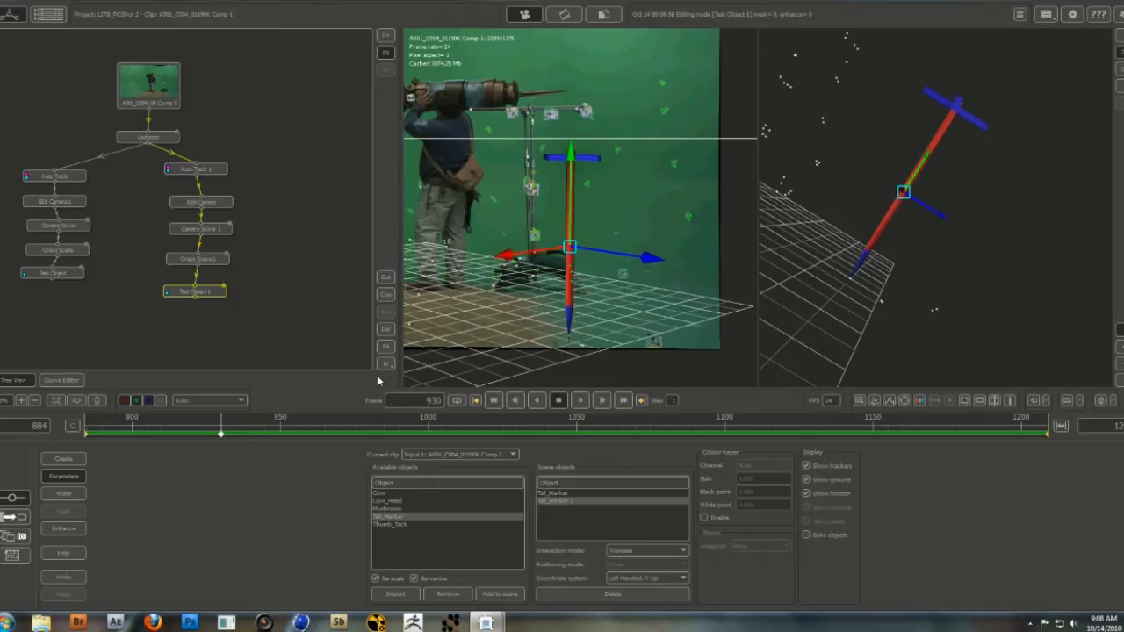
Play the clip from frame 884 in a single enlarged camera view and check that both tall markers stick to the ground.
{"action": "left_click", "coordinate": [251, 343]}
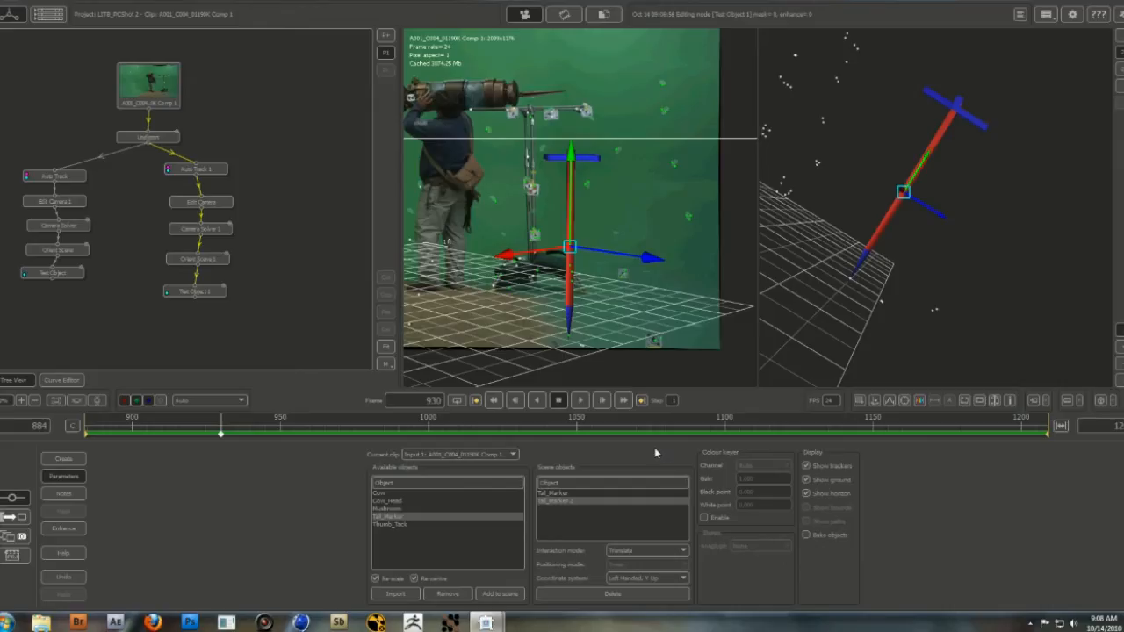
{"action": "left_click", "coordinate": [1119, 36]}
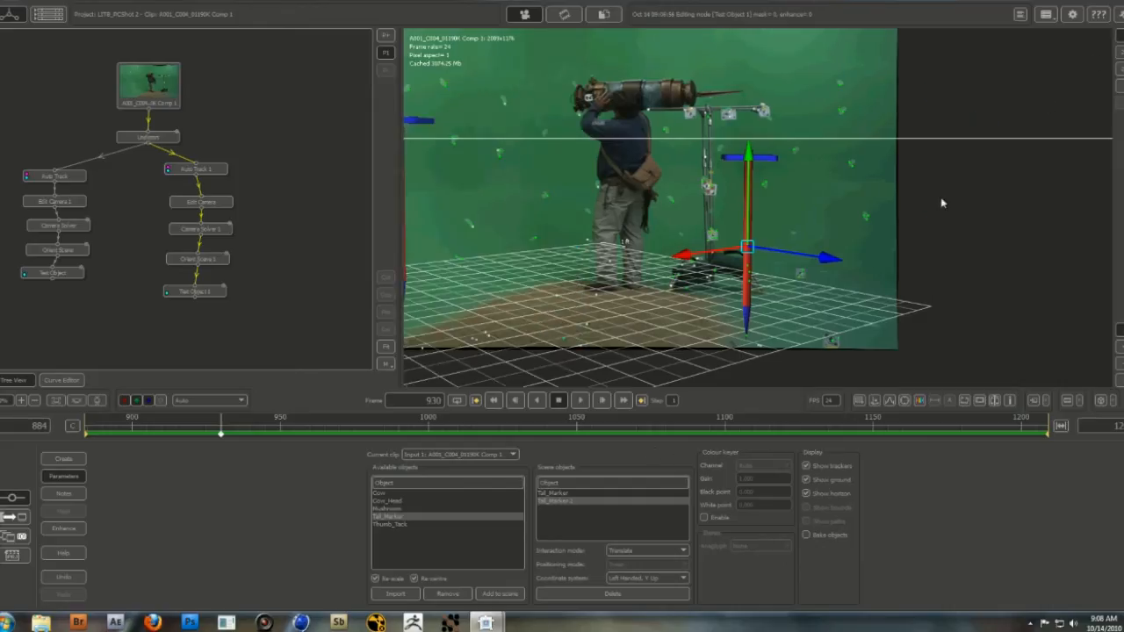
{"action": "left_click_drag", "start_coordinate": [895, 257], "coordinate": [905, 245]}
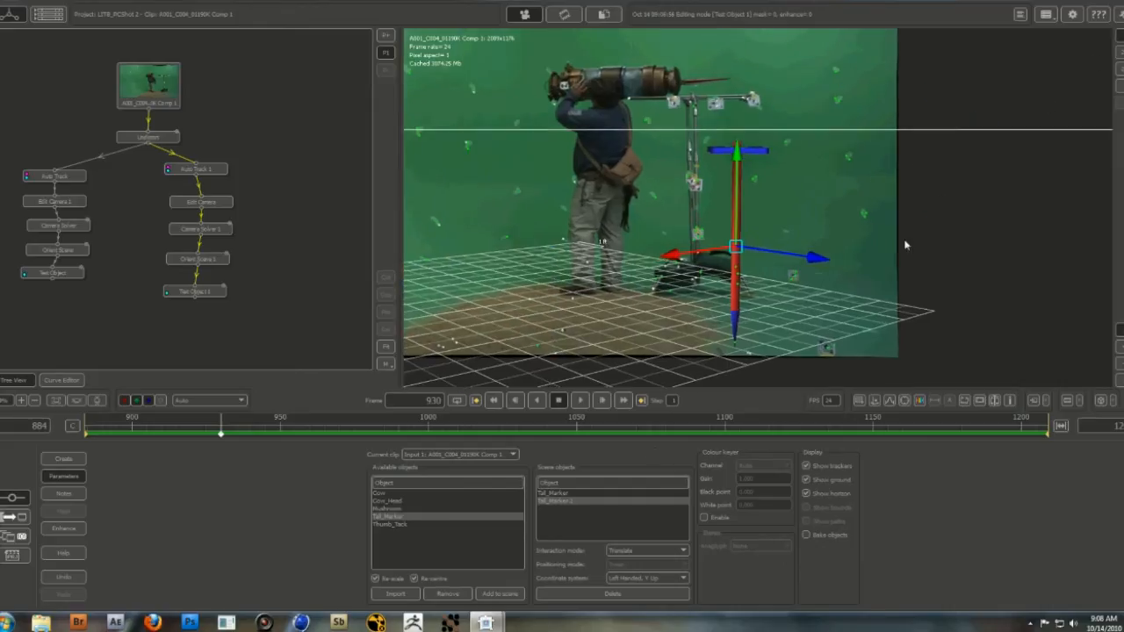
{"action": "left_click", "coordinate": [555, 528]}
{"action": "left_click_drag", "start_coordinate": [755, 240], "coordinate": [850, 265]}
{"action": "left_click", "coordinate": [493, 400]}
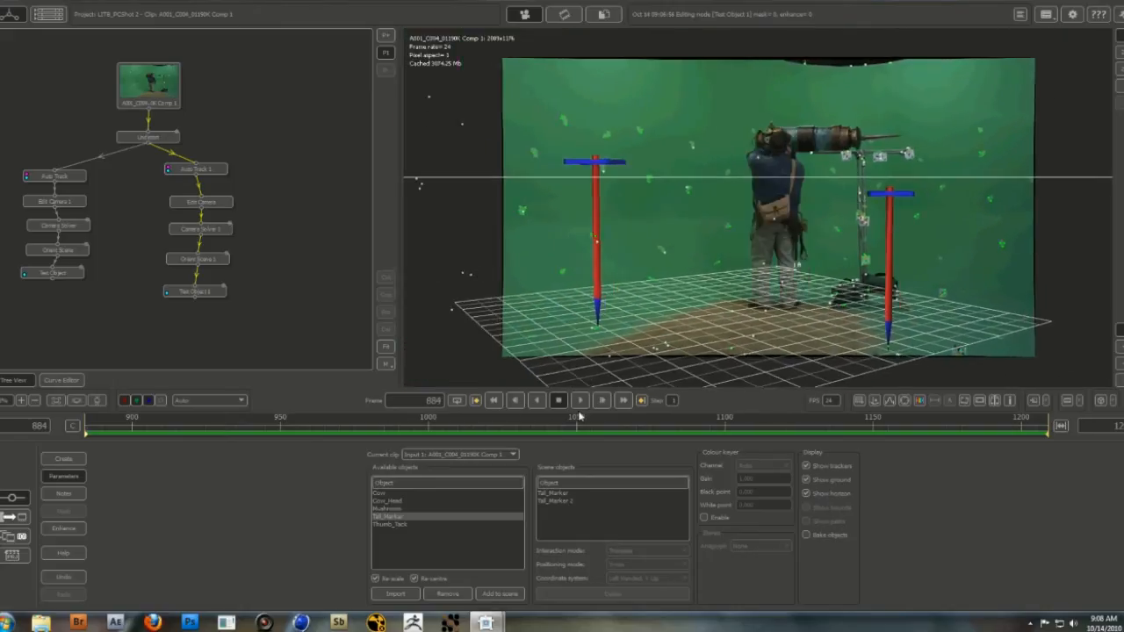
{"action": "left_click", "coordinate": [580, 400]}
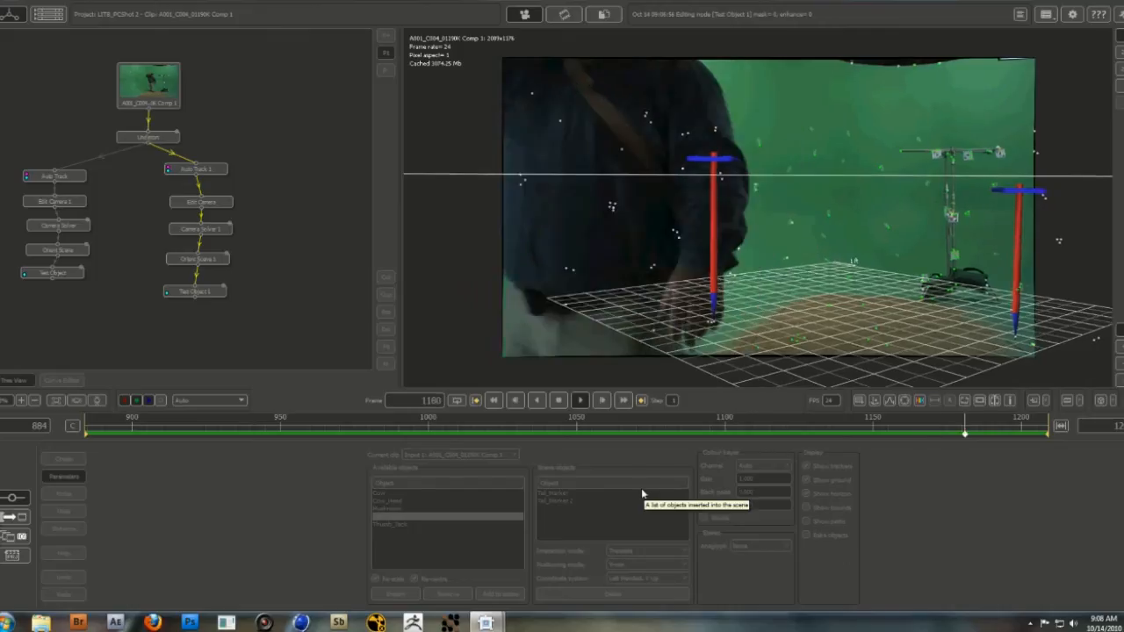
Add an Export node below Test Object 1 and set its scene export format to NewTek Lightwave.
{"action": "left_click", "coordinate": [221, 289]}
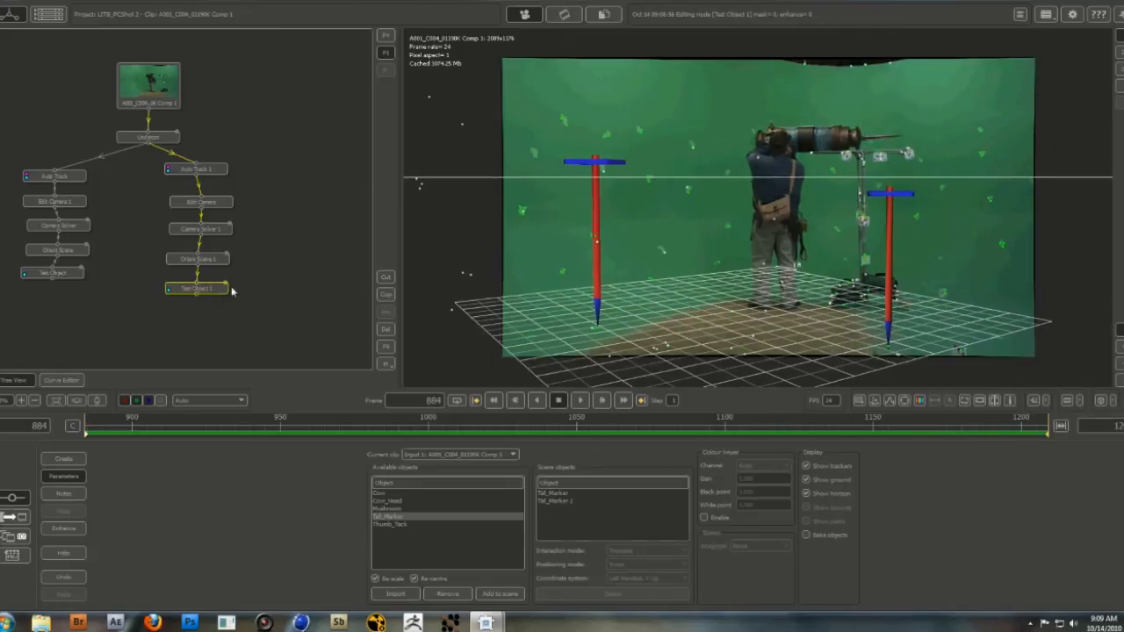
{"action": "left_click_drag", "start_coordinate": [215, 290], "coordinate": [222, 285]}
{"action": "right_click", "coordinate": [222, 285]}
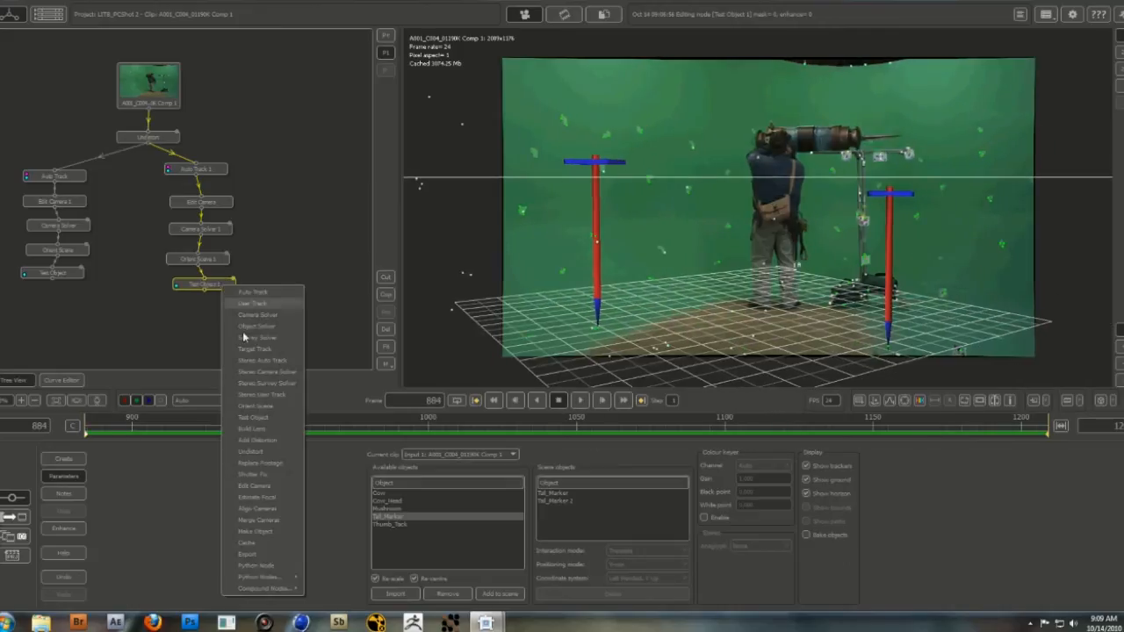
{"action": "left_click", "coordinate": [268, 555]}
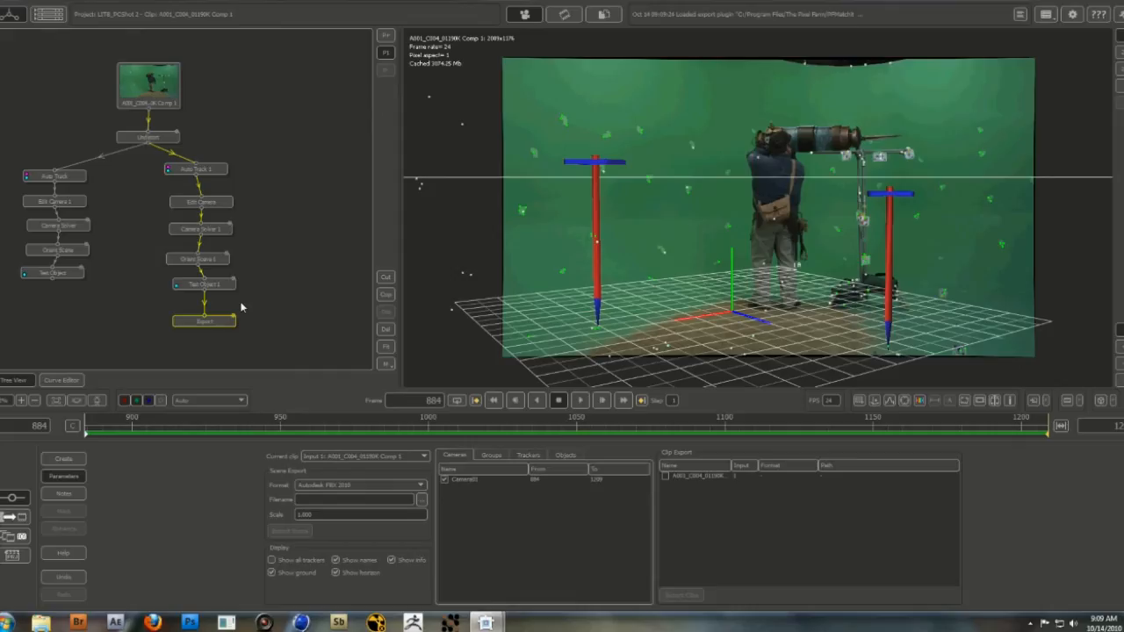
{"action": "left_click_drag", "start_coordinate": [226, 323], "coordinate": [225, 320]}
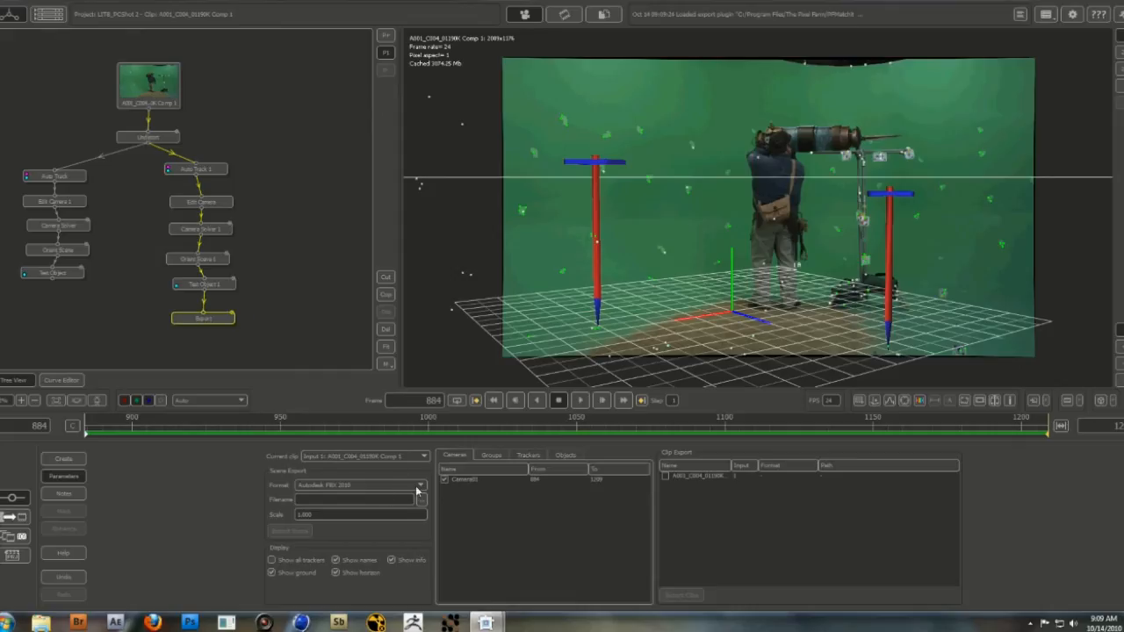
{"action": "left_click", "coordinate": [418, 491]}
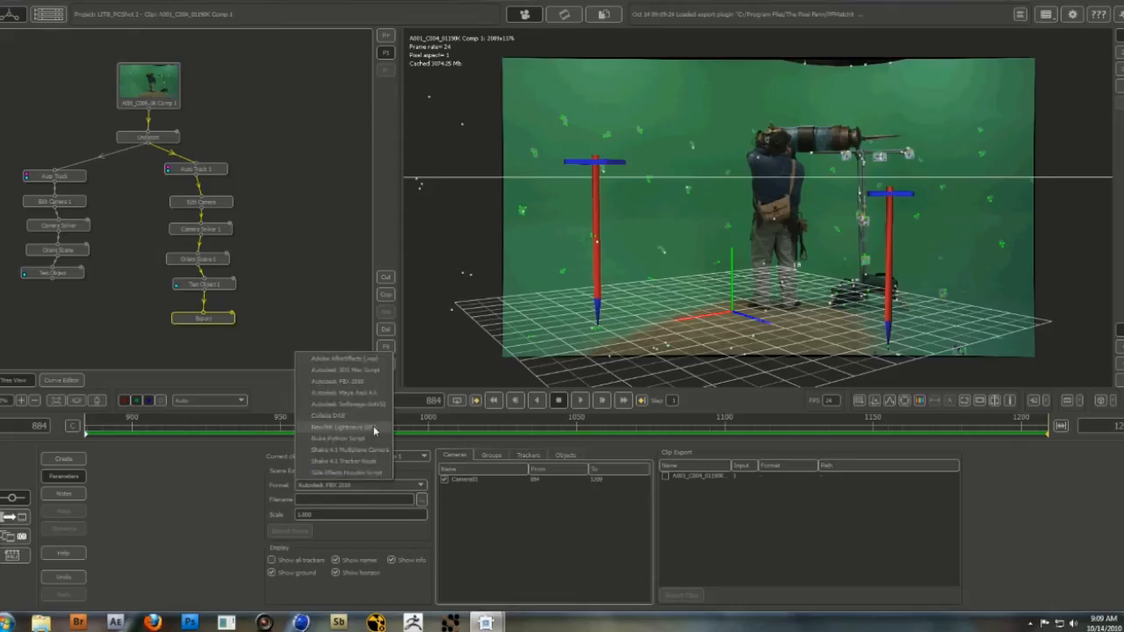
{"action": "left_click", "coordinate": [372, 427]}
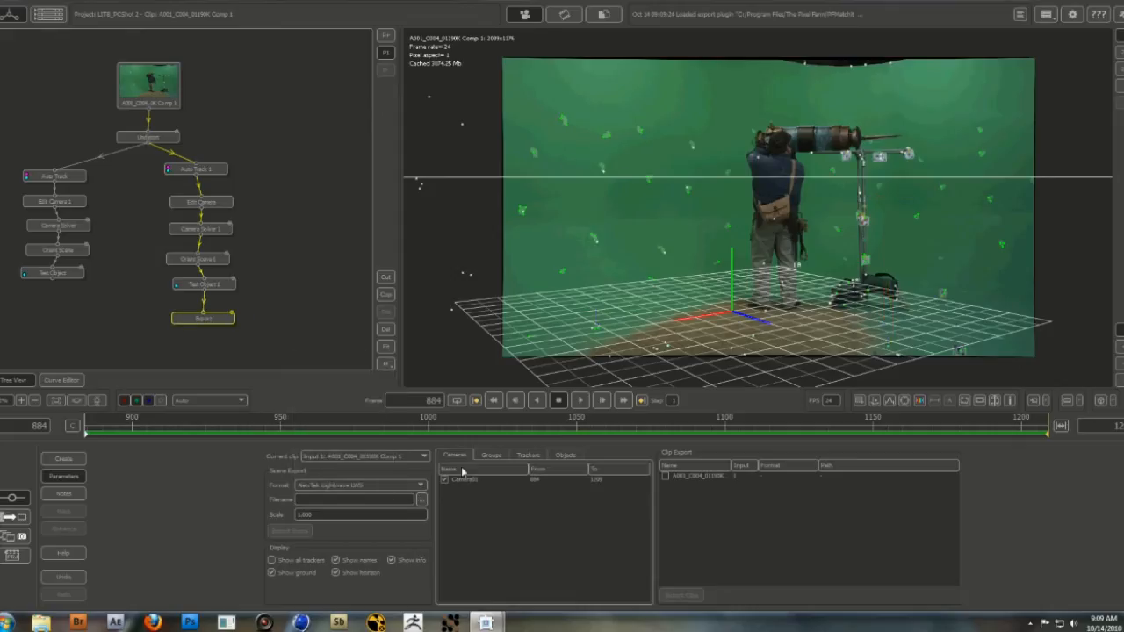
Export the scene as A001_C004_01190K Comp 1.lws into a new folder named pfmatch export inside VFX daily on the K drive.
{"action": "left_click", "coordinate": [421, 499]}
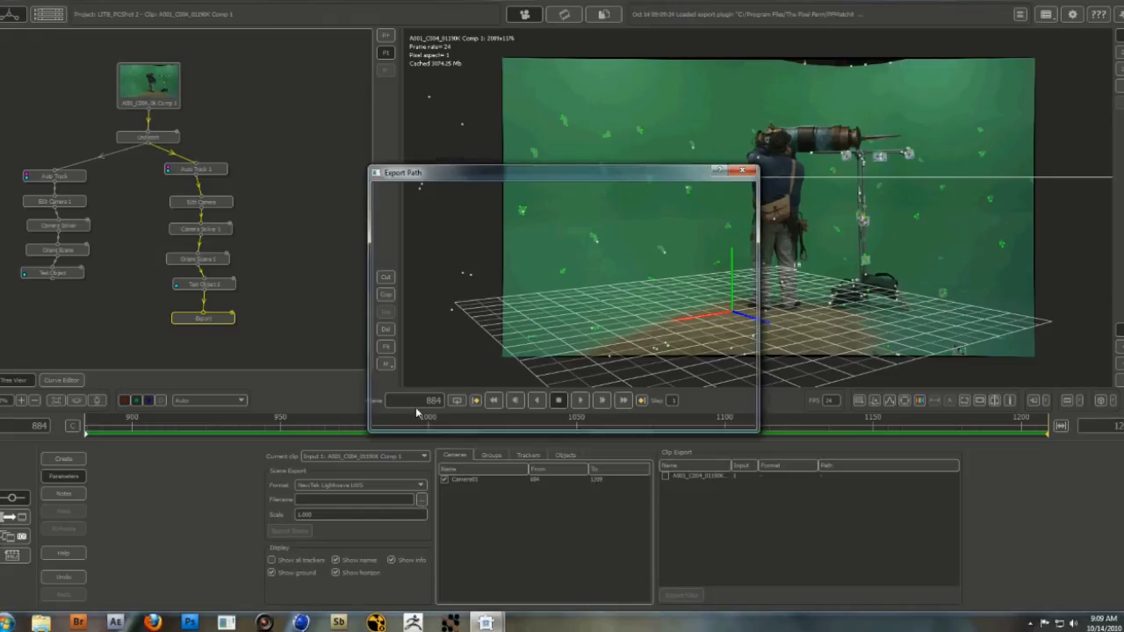
{"action": "left_click", "coordinate": [429, 216]}
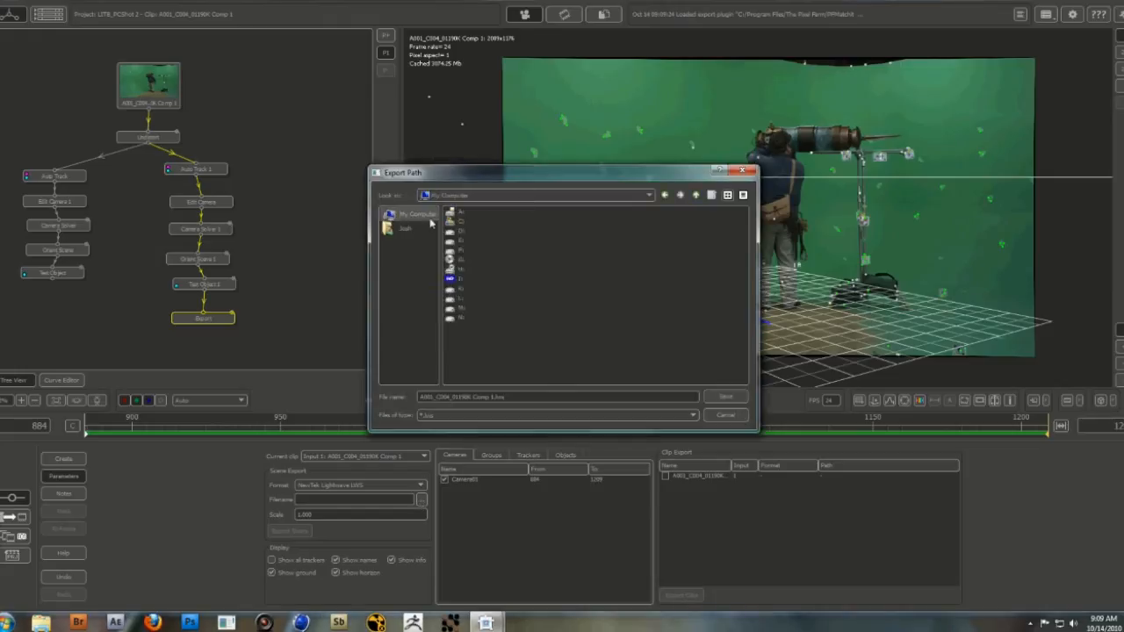
{"action": "double_click", "coordinate": [456, 291]}
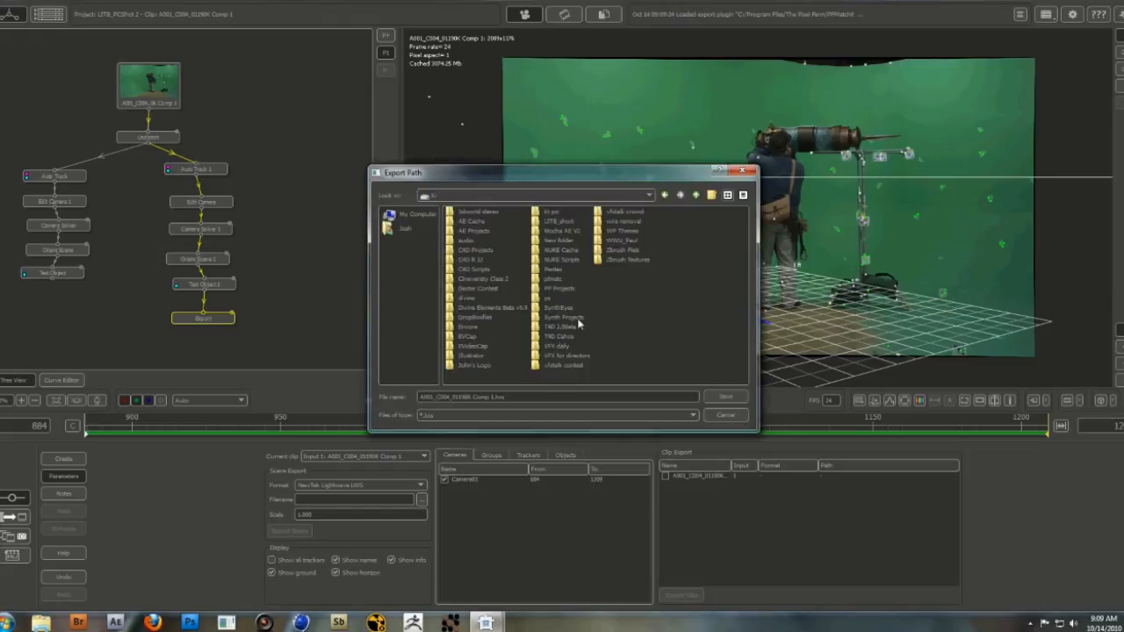
{"action": "double_click", "coordinate": [559, 347]}
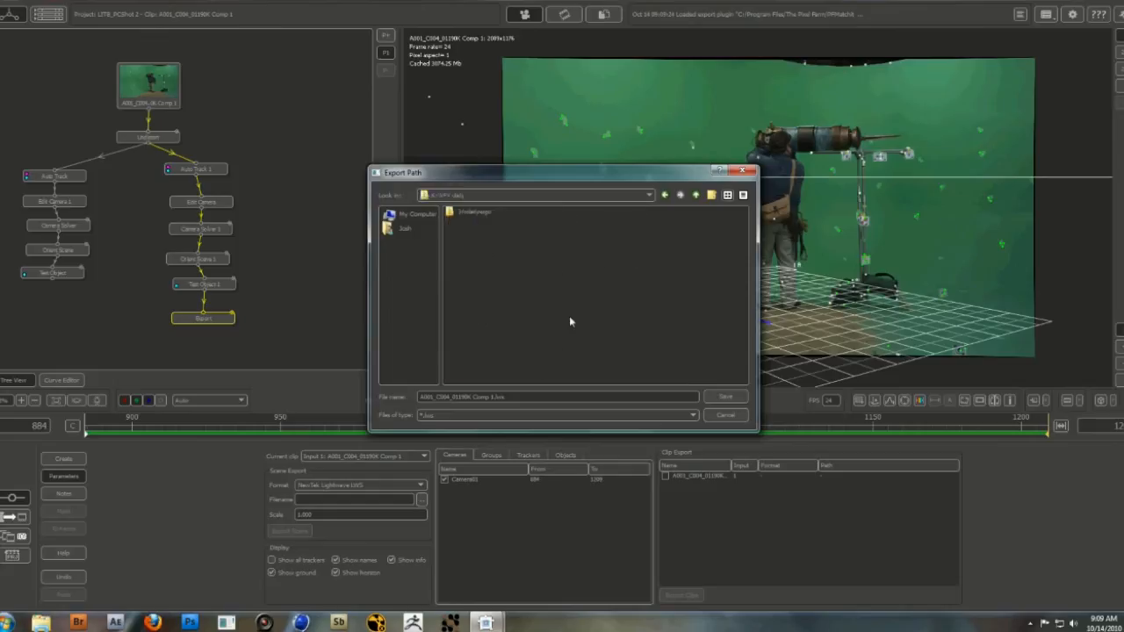
{"action": "left_click", "coordinate": [711, 194]}
{"action": "type", "text": "pfmatch export"}
{"action": "key", "text": "Return"}
{"action": "double_click", "coordinate": [458, 221]}
{"action": "left_click", "coordinate": [725, 394]}
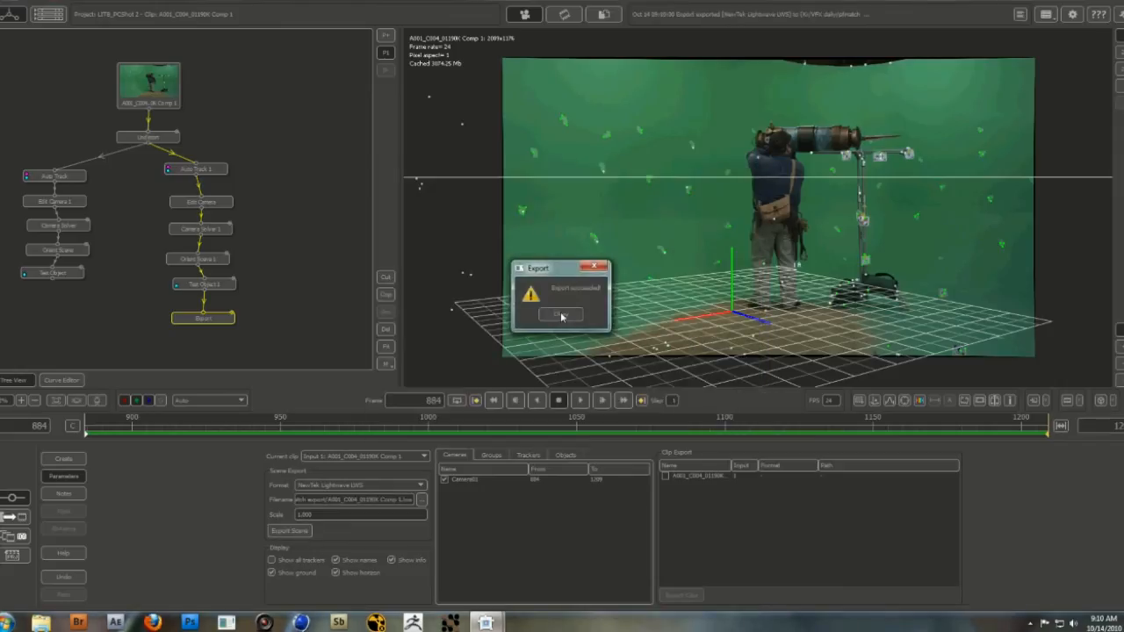
{"action": "left_click", "coordinate": [563, 316]}
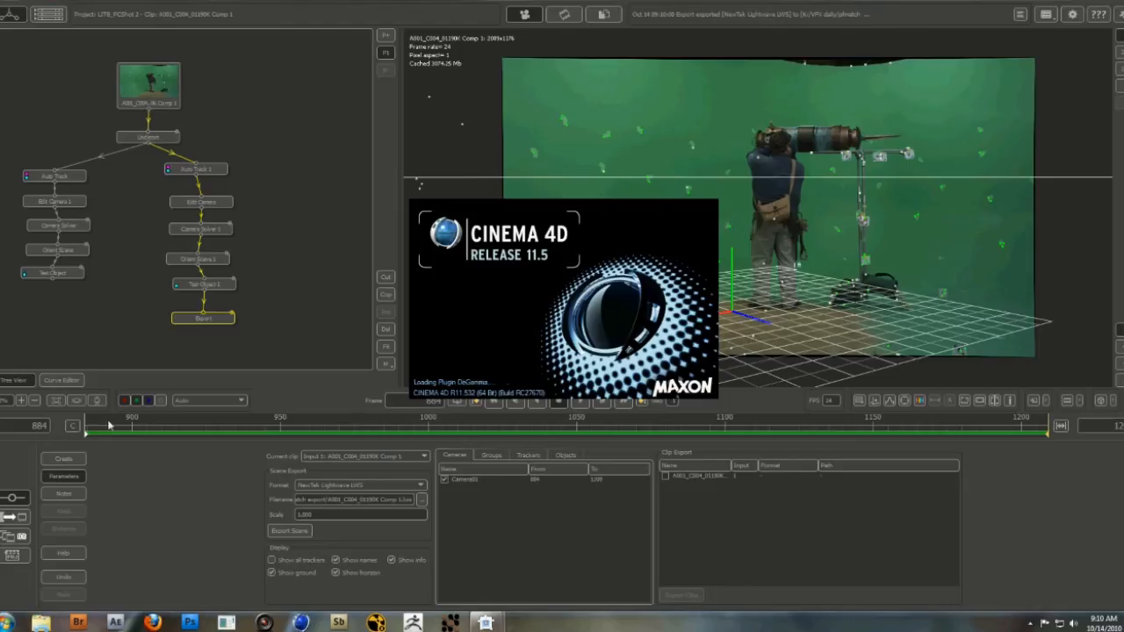
Switch to CINEMA 4D and open A001_C004_01190K Comp 1.lws from VFX daily's pfmatch export folder, keeping the default LightWave import settings.
{"action": "mouse_move", "coordinate": [93, 433]}
{"action": "left_mouse_down"}
{"action": "mouse_move", "coordinate": [107, 430]}
{"action": "mouse_move", "coordinate": [74, 434]}
{"action": "left_mouse_up"}
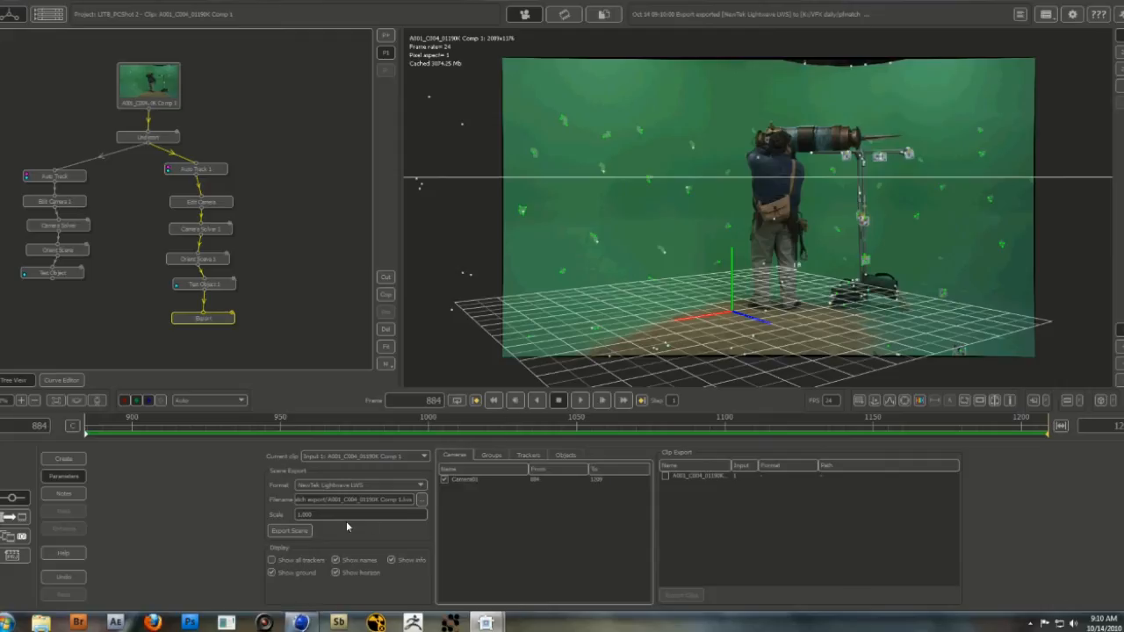
{"action": "left_click", "coordinate": [302, 623]}
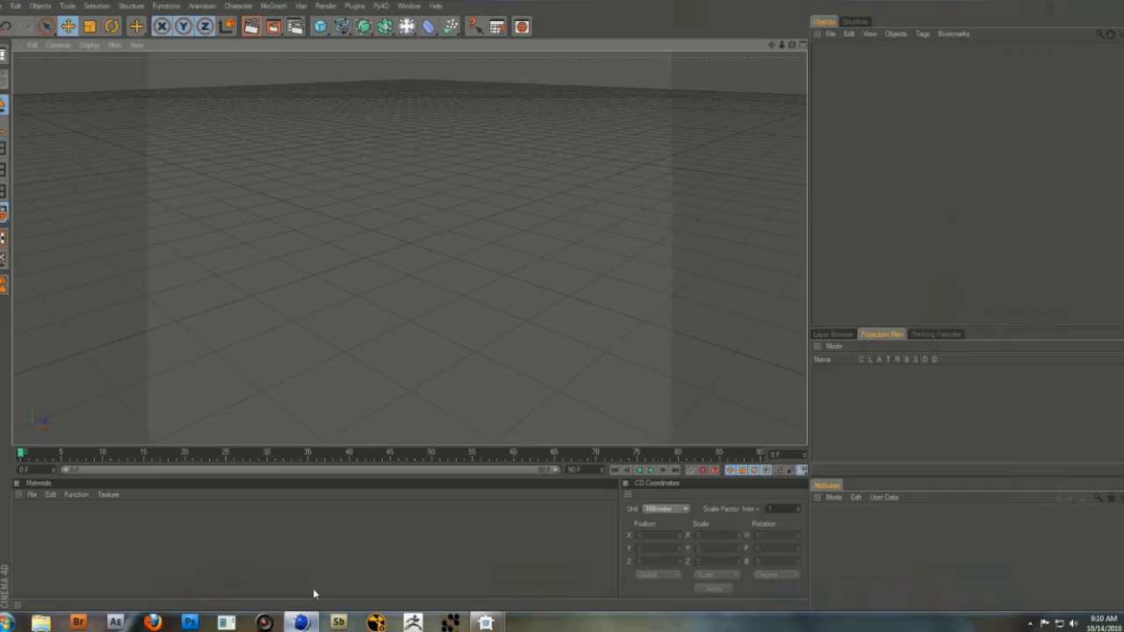
{"action": "left_click", "coordinate": [31, 45]}
{"action": "left_click", "coordinate": [130, 120]}
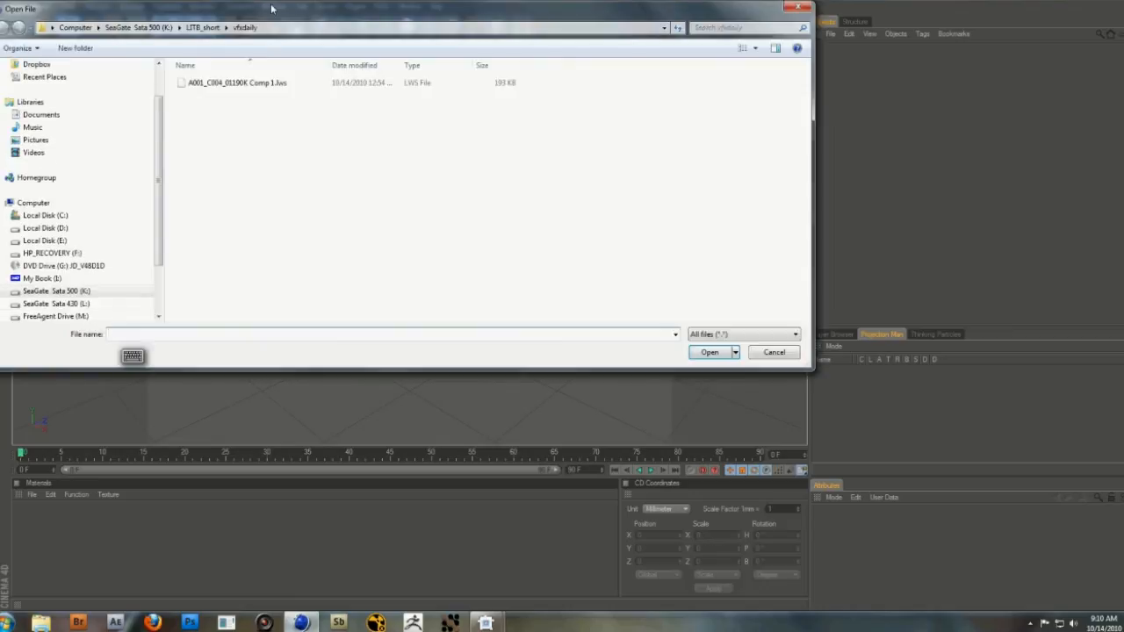
{"action": "left_click", "coordinate": [136, 295]}
{"action": "left_click_drag", "start_coordinate": [808, 163], "coordinate": [807, 303]}
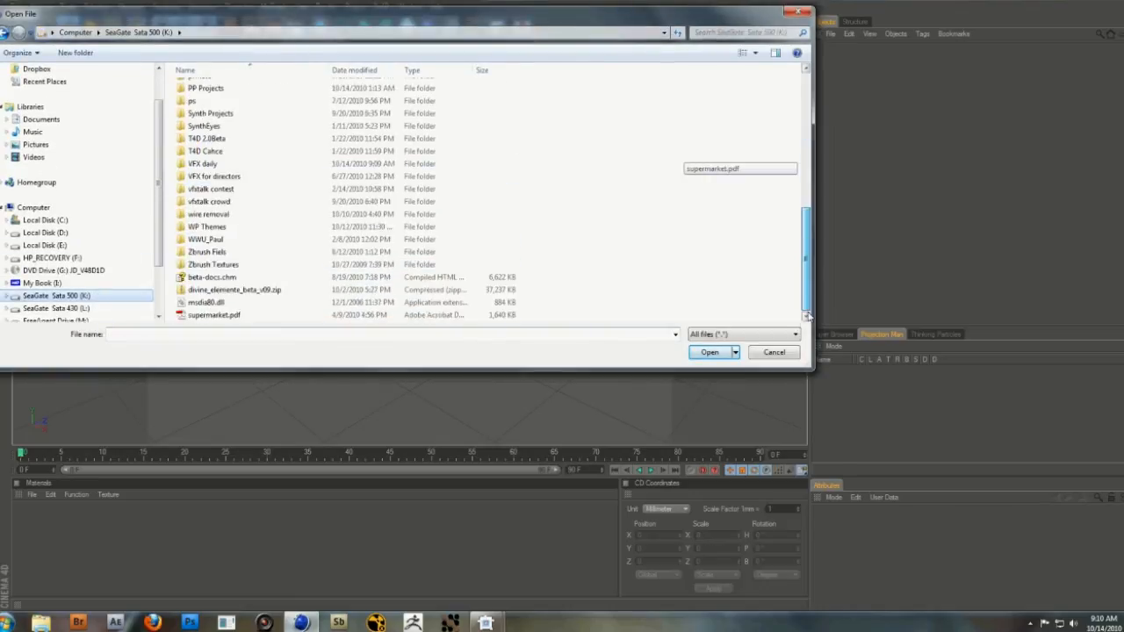
{"action": "double_click", "coordinate": [207, 164]}
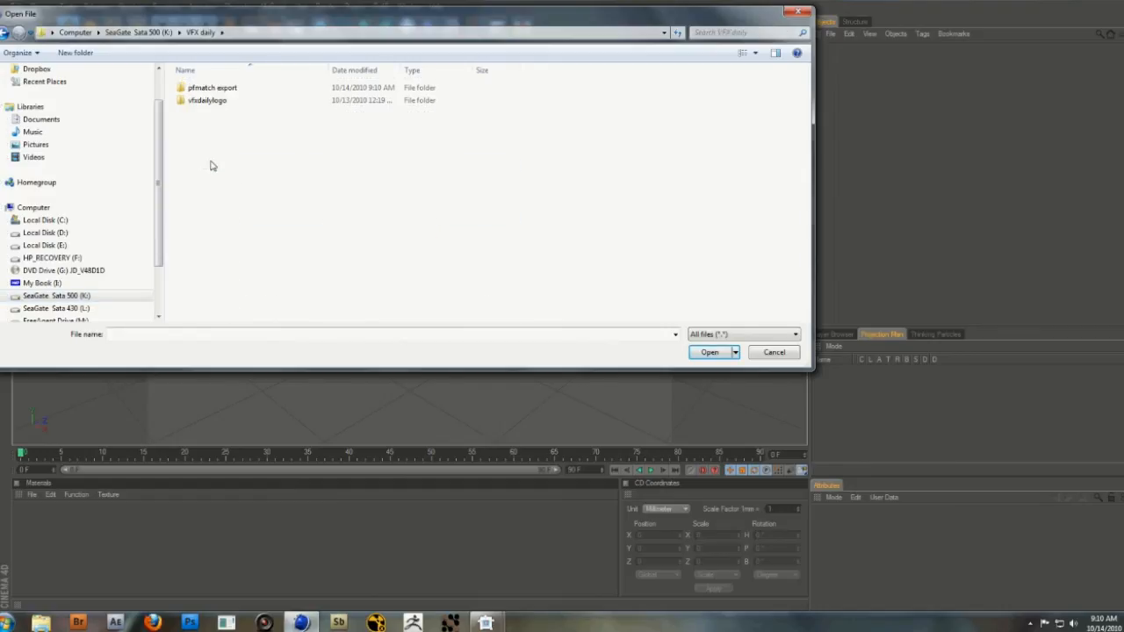
{"action": "double_click", "coordinate": [197, 93]}
{"action": "left_click", "coordinate": [195, 92]}
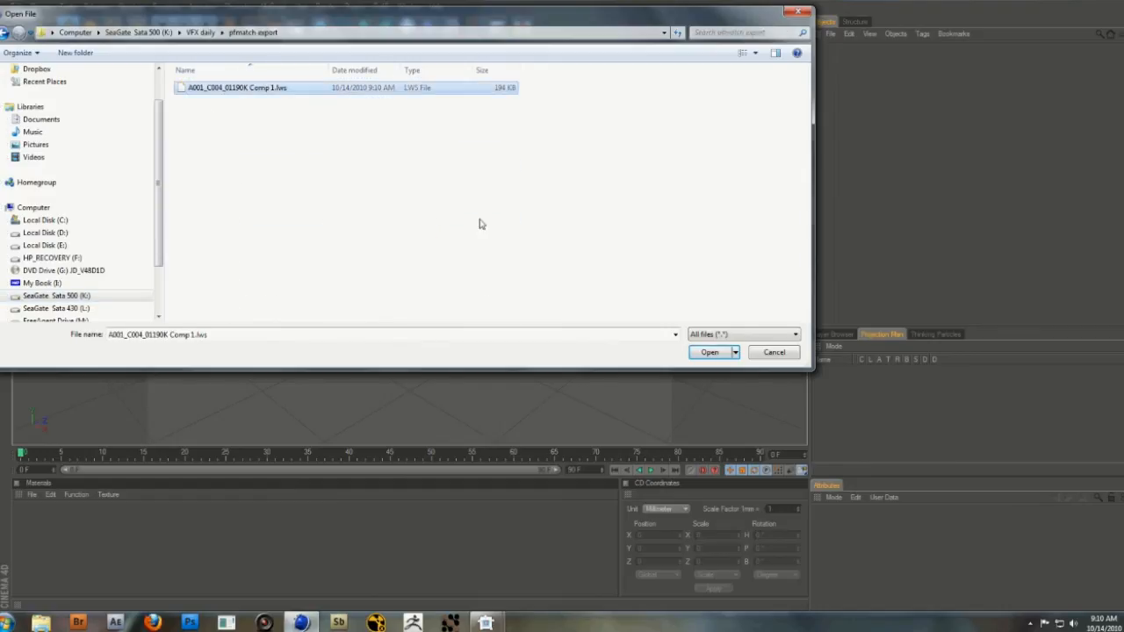
{"action": "left_click", "coordinate": [713, 352]}
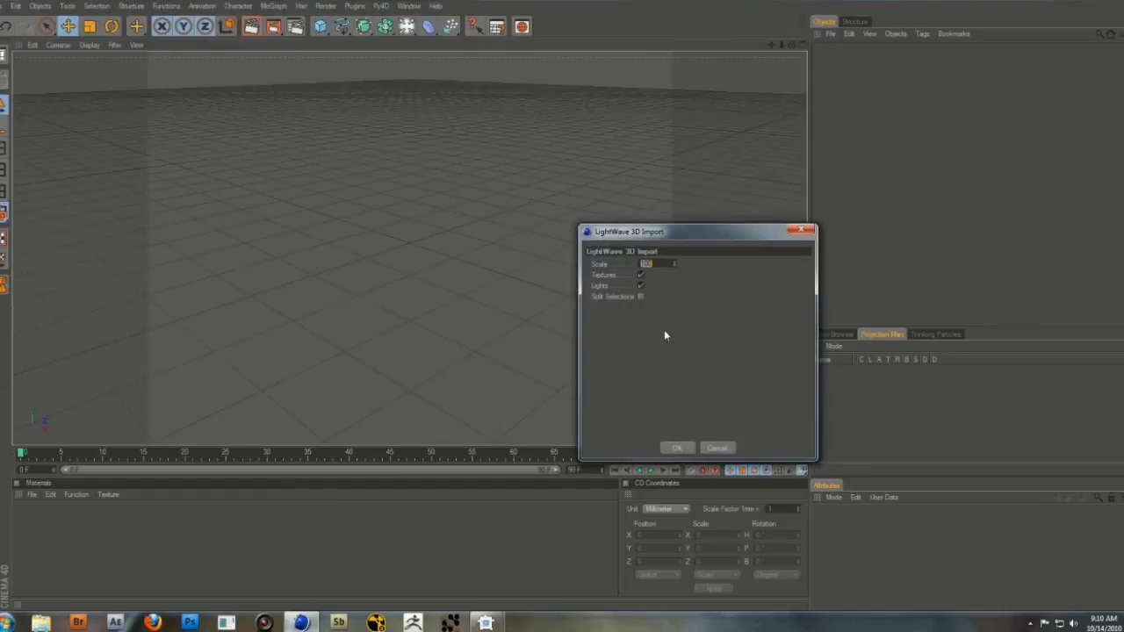
{"action": "left_click", "coordinate": [675, 448]}
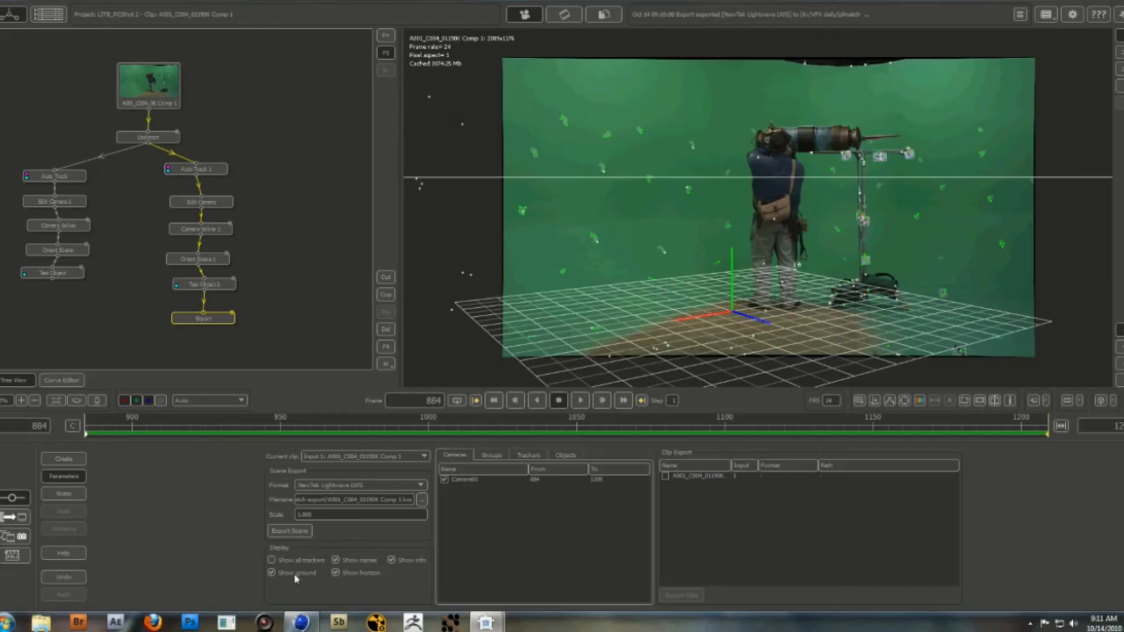
Set the CINEMA 4D timeline's start frame to 884 and move the current time to that first frame.
{"action": "left_click", "coordinate": [301, 623]}
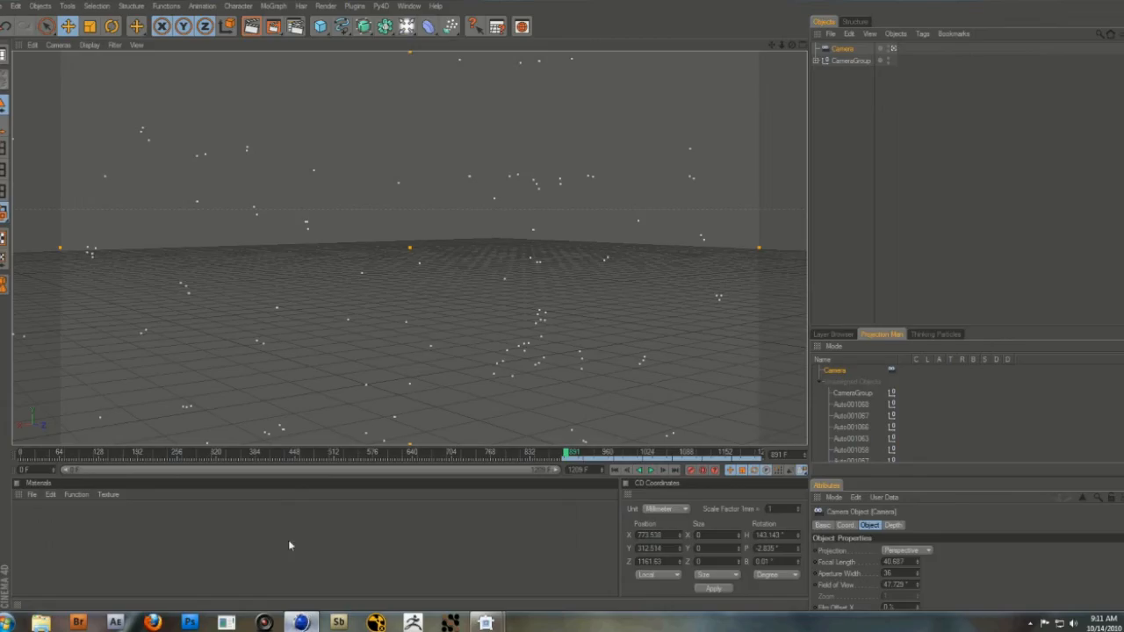
{"action": "double_click", "coordinate": [38, 471]}
{"action": "type", "text": "89"}
{"action": "key", "text": "Return"}
{"action": "left_click", "coordinate": [378, 533]}
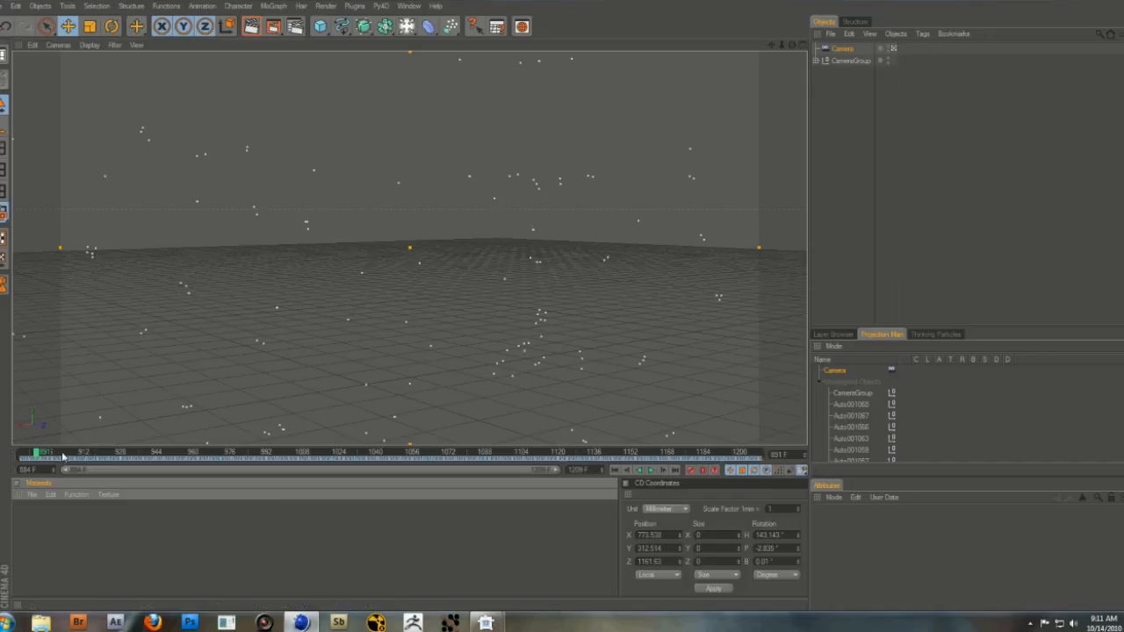
{"action": "left_click_drag", "start_coordinate": [39, 456], "coordinate": [57, 477]}
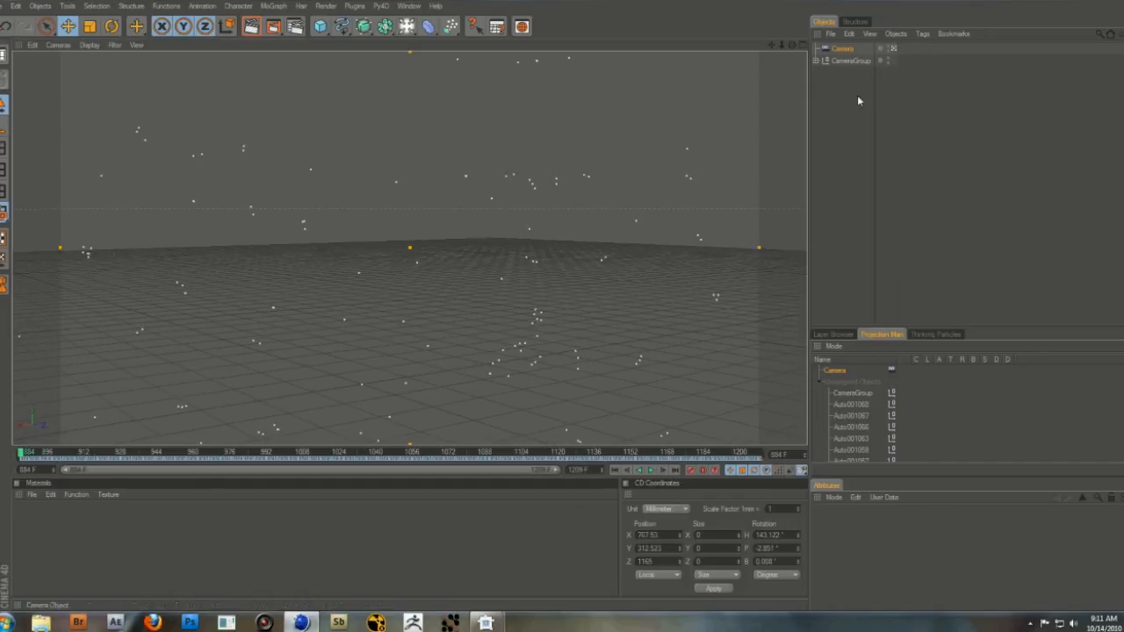
Select the imported camera and set the CD Coordinates unit to Foot.
{"action": "left_click", "coordinate": [843, 48]}
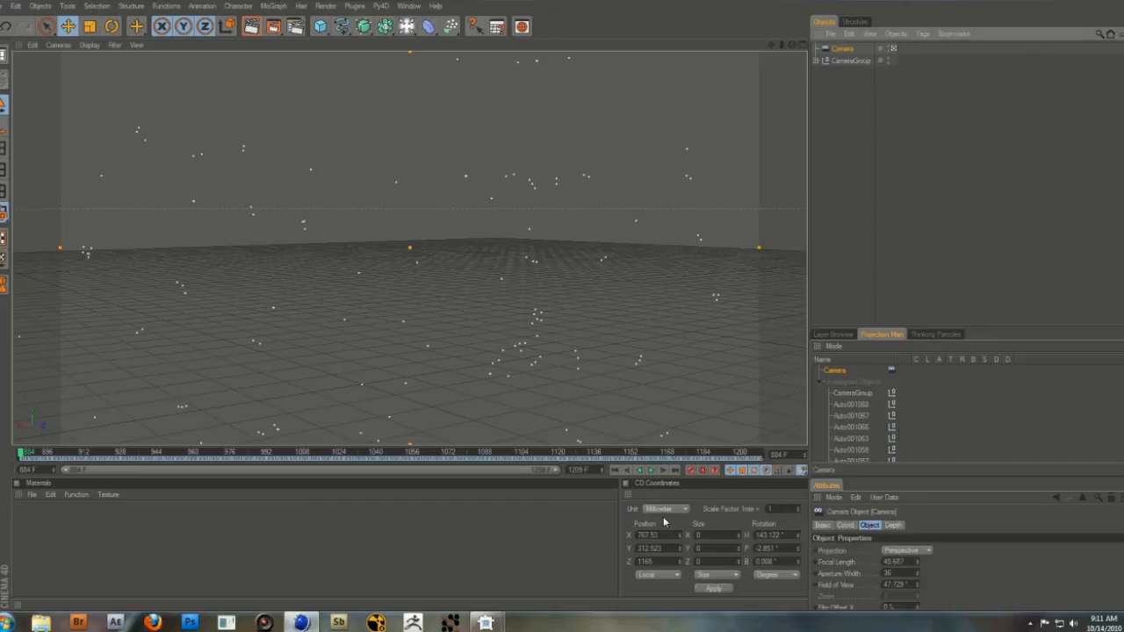
{"action": "left_click", "coordinate": [685, 510]}
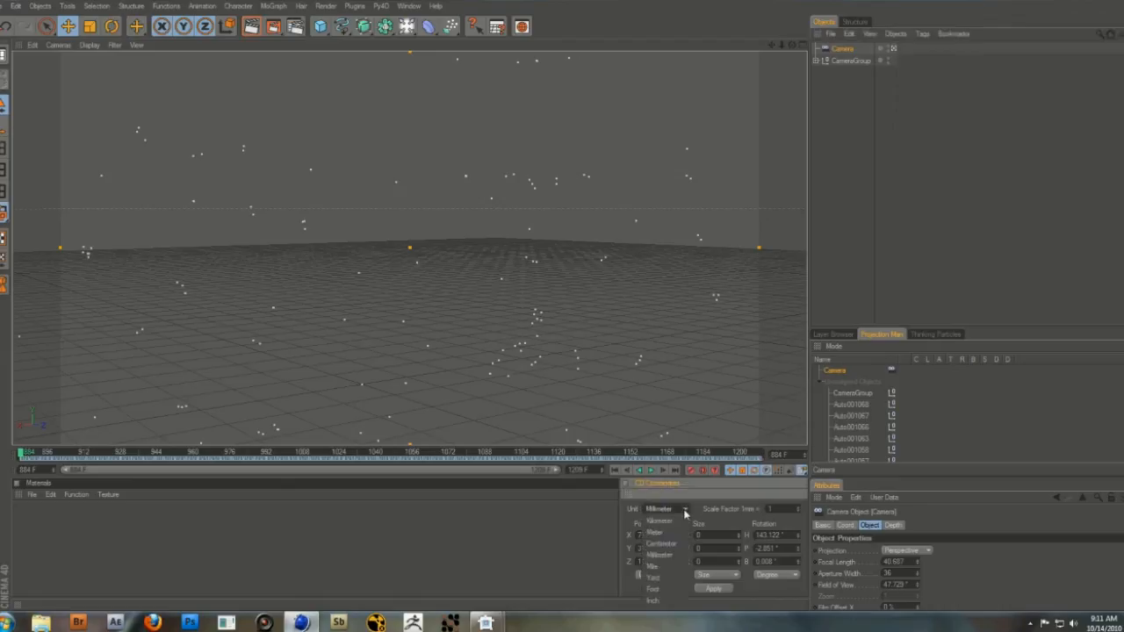
{"action": "left_click", "coordinate": [667, 589]}
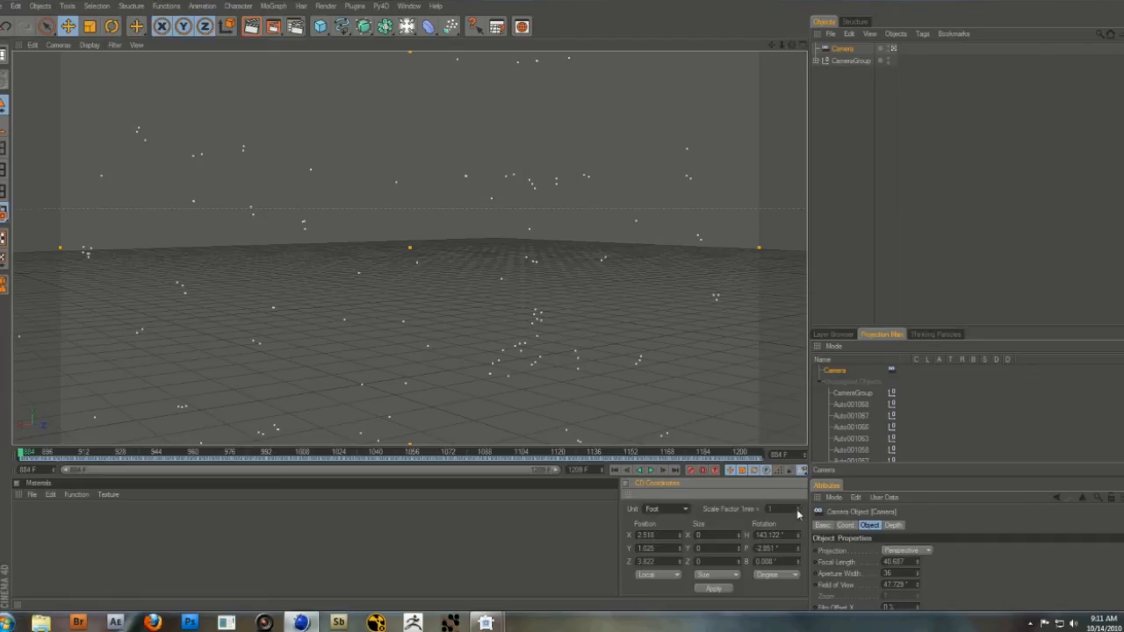
Try several CD Coordinates scale factors for the camera, including 0.8 and 0.25.
{"action": "left_click_drag", "start_coordinate": [797, 516], "coordinate": [798, 522]}
{"action": "left_click", "coordinate": [797, 520]}
{"action": "mouse_move", "coordinate": [22, 457]}
{"action": "left_mouse_down"}
{"action": "mouse_move", "coordinate": [37, 455]}
{"action": "mouse_move", "coordinate": [5, 463]}
{"action": "left_mouse_up"}
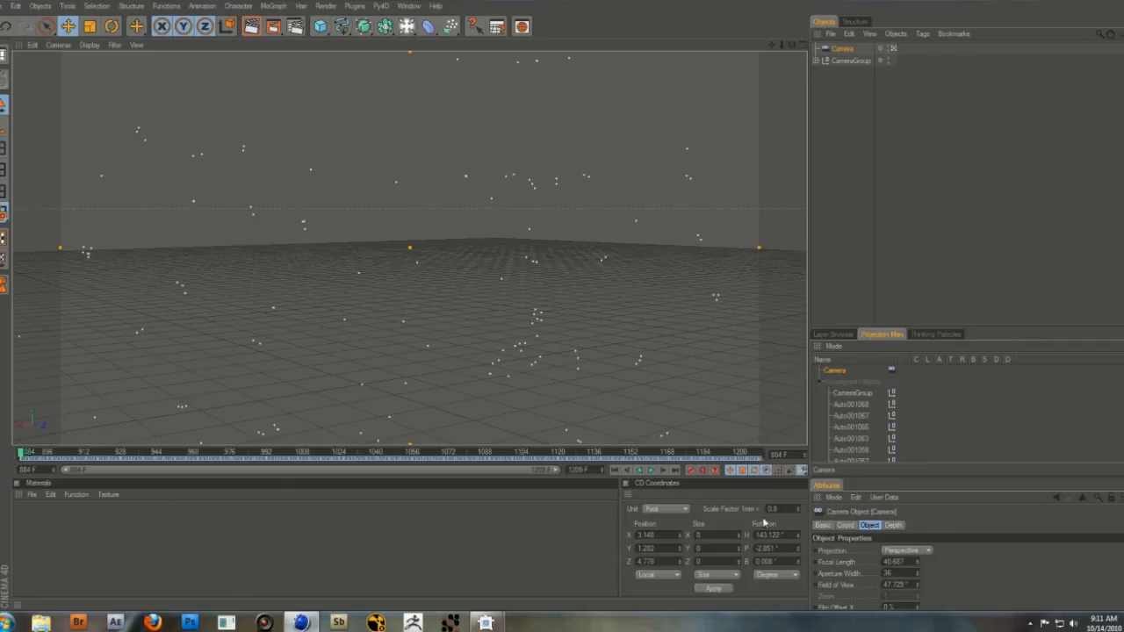
{"action": "left_click", "coordinate": [799, 507]}
{"action": "left_click", "coordinate": [801, 509]}
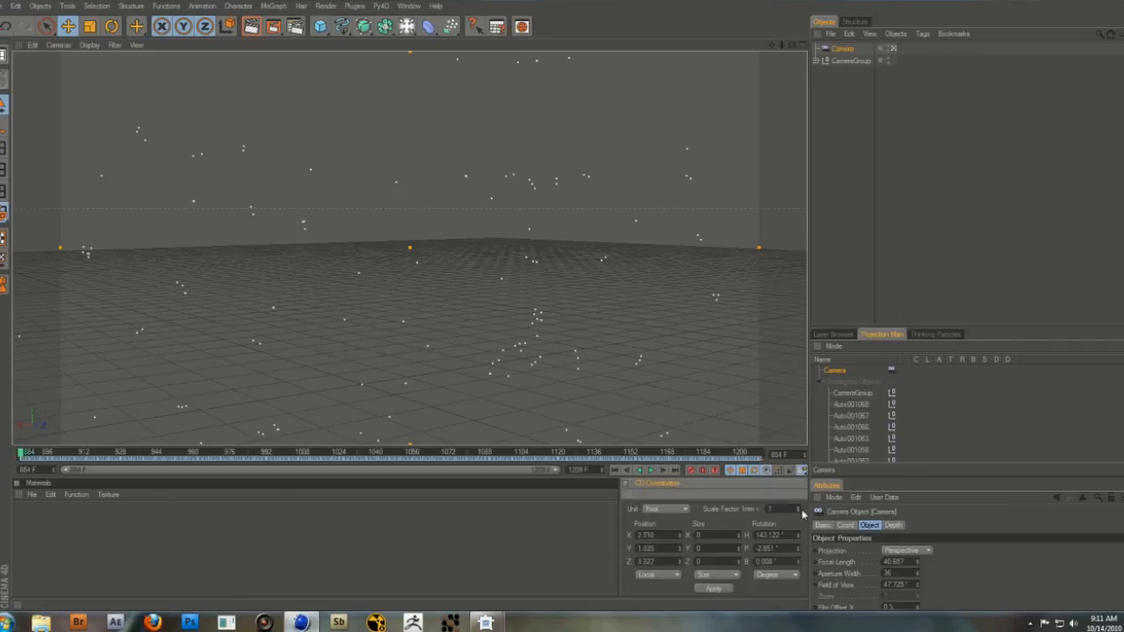
{"action": "left_click", "coordinate": [800, 515]}
{"action": "left_click", "coordinate": [799, 515]}
{"action": "left_click", "coordinate": [799, 514]}
{"action": "double_click", "coordinate": [769, 509]}
{"action": "type", "text": "0.25"}
{"action": "key", "text": "Return"}
{"action": "double_click", "coordinate": [770, 509]}
{"action": "type", "text": "15"}
{"action": "key", "text": "Return"}
Set the CD Coordinates scale factor to 0.34 and keep the timeline at frame 884.
{"action": "left_click_drag", "start_coordinate": [786, 508], "coordinate": [758, 509]}
{"action": "key", "text": "BackSpace"}
{"action": "type", "text": "0.34"}
{"action": "key", "text": "Return"}
{"action": "left_click", "coordinate": [32, 453]}
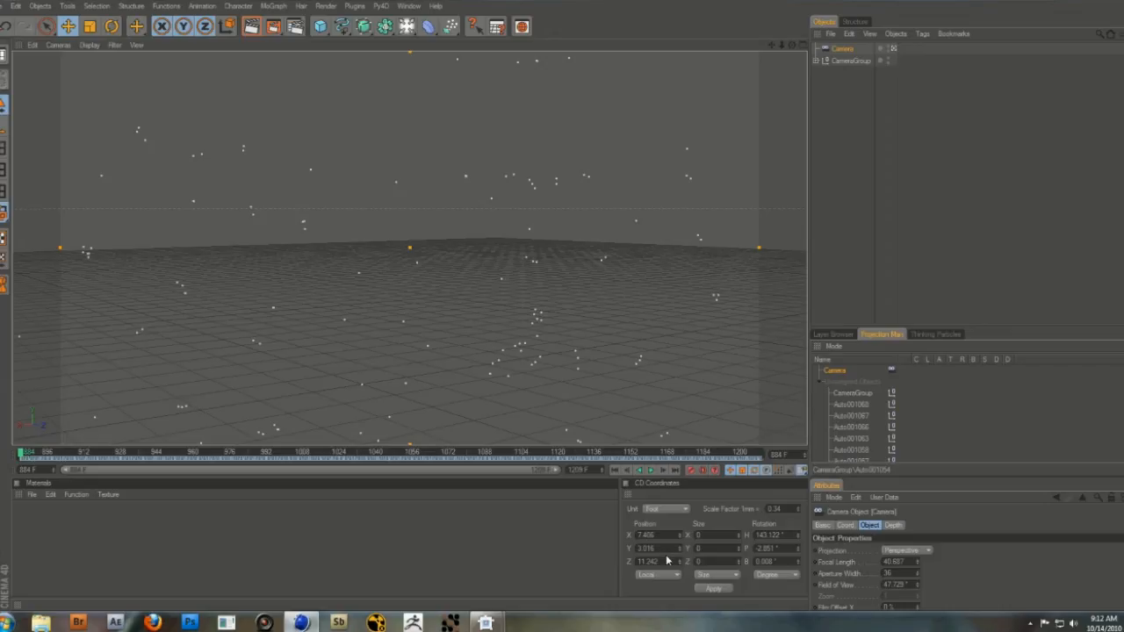
{"action": "mouse_move", "coordinate": [25, 455]}
{"action": "left_mouse_down"}
{"action": "mouse_move", "coordinate": [740, 430]}
{"action": "mouse_move", "coordinate": [22, 450]}
{"action": "left_mouse_up"}
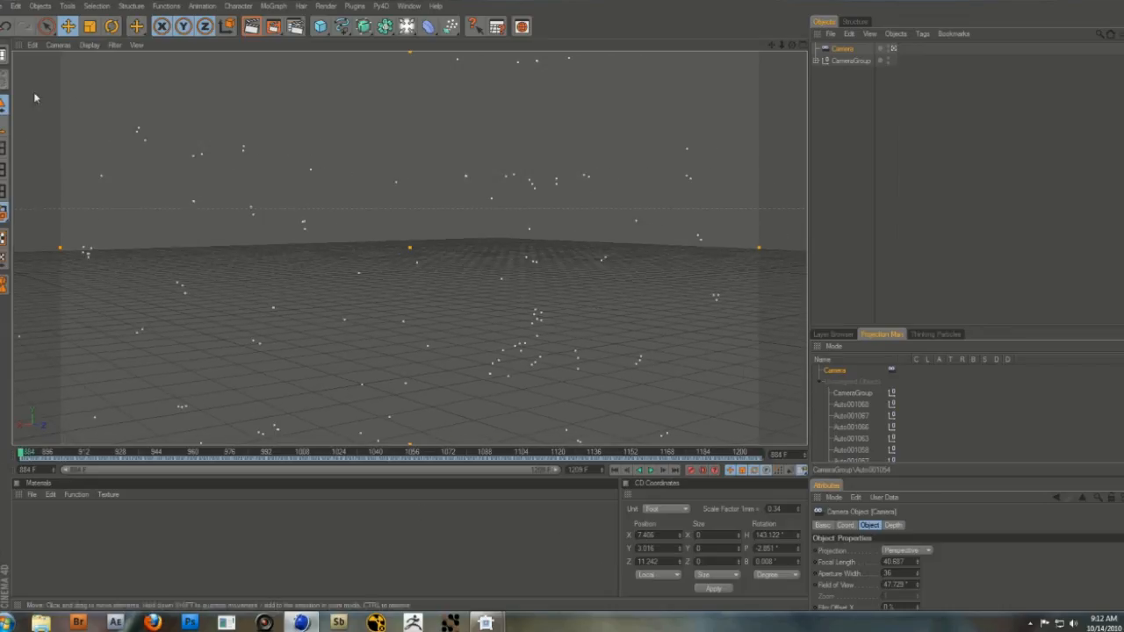
Add a Background object to the scene.
{"action": "left_click", "coordinate": [40, 6]}
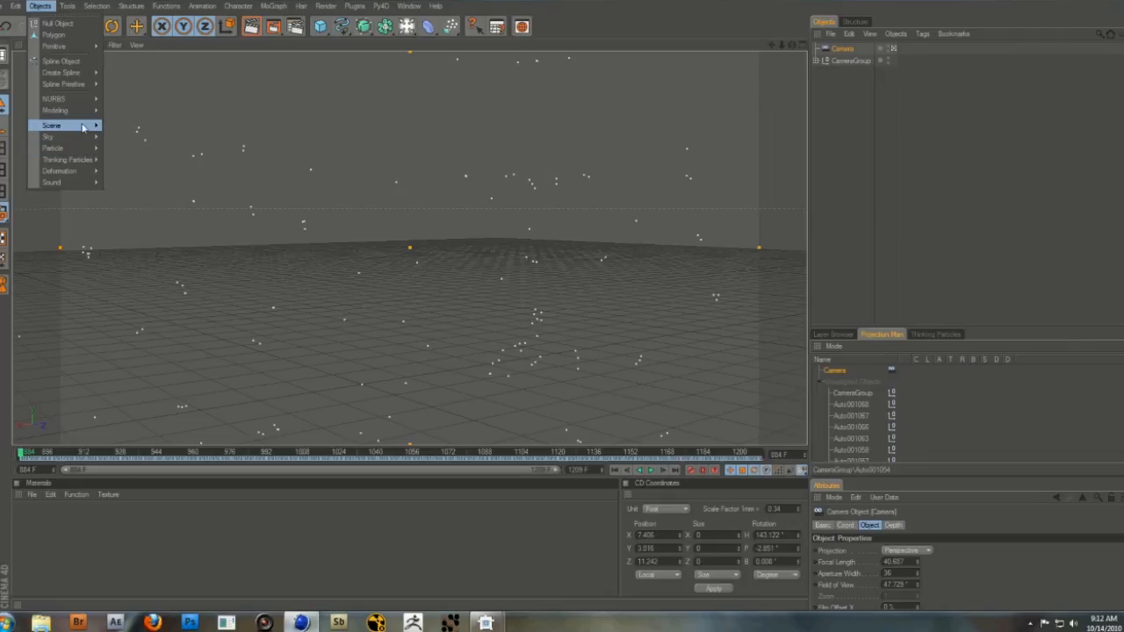
{"action": "mouse_move", "coordinate": [88, 126]}
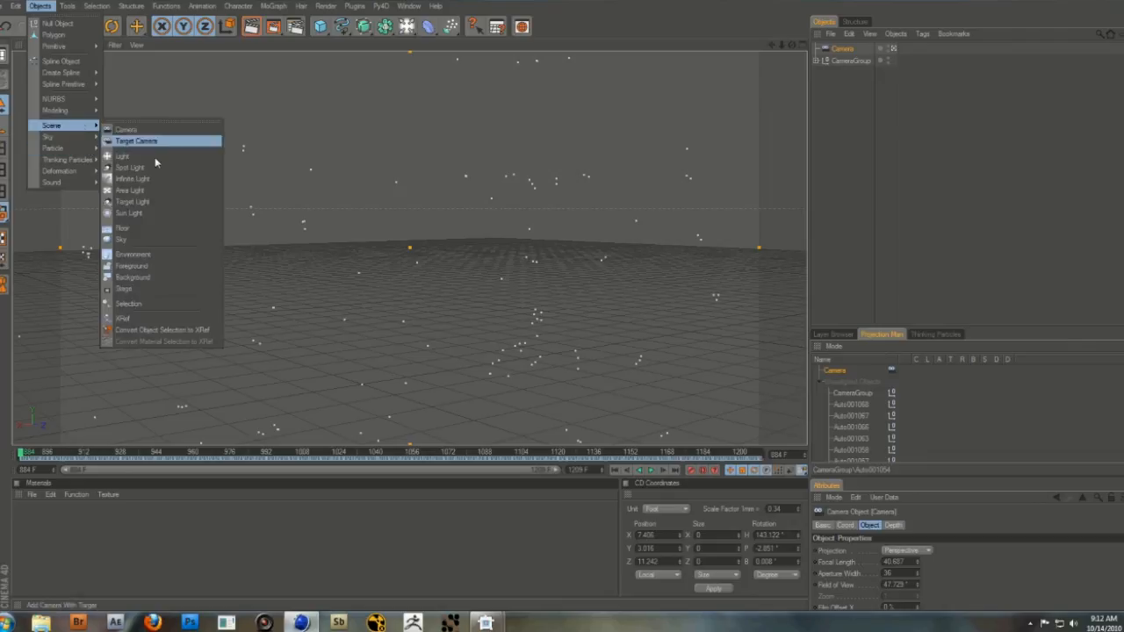
{"action": "left_click", "coordinate": [211, 277]}
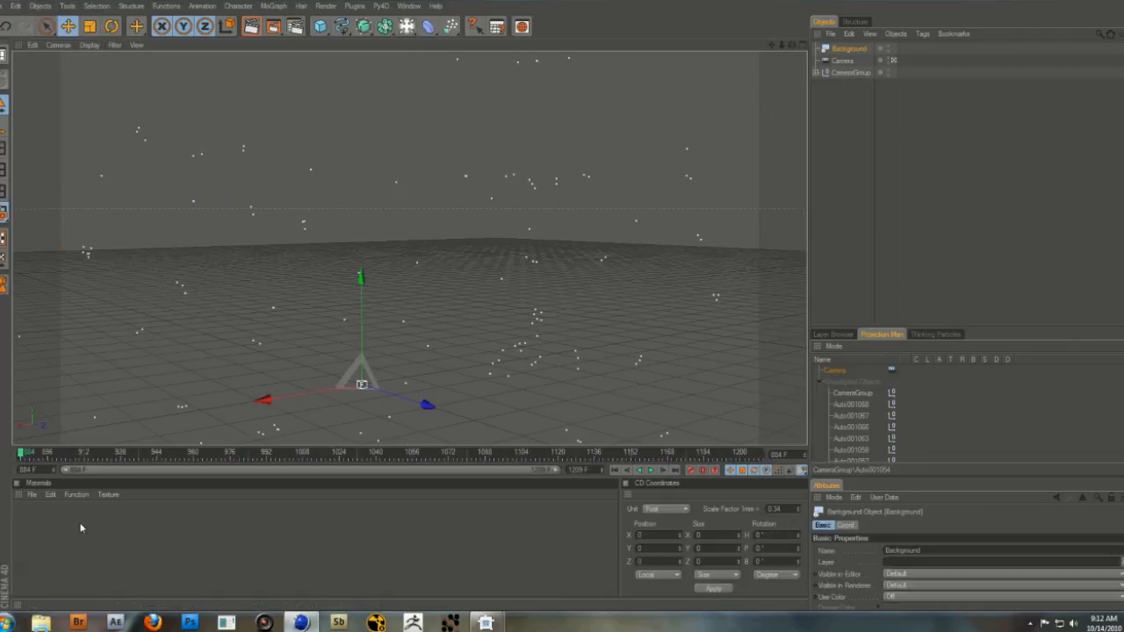
Create a new material with Color and Specular disabled and only the Luminance channel enabled.
{"action": "double_click", "coordinate": [34, 525]}
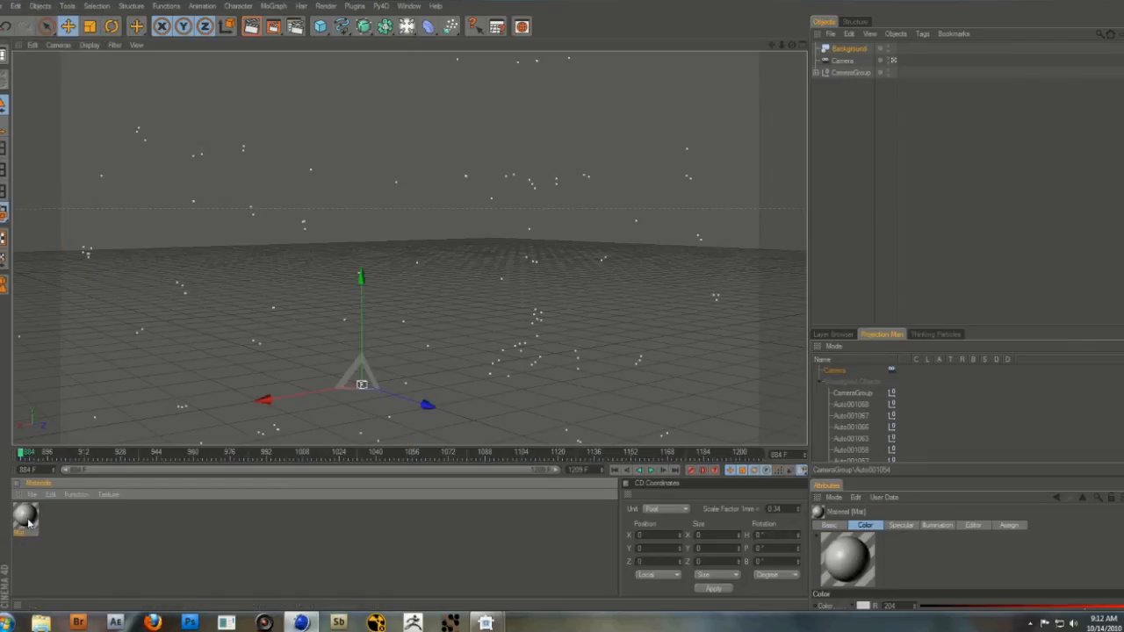
{"action": "double_click", "coordinate": [34, 521]}
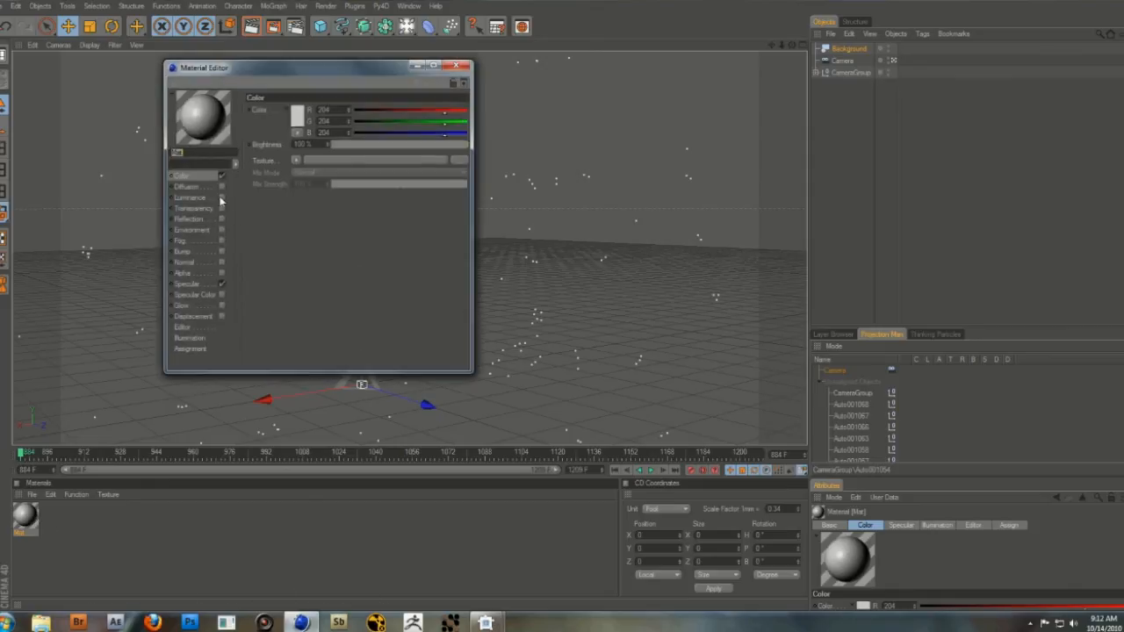
{"action": "left_click", "coordinate": [221, 285]}
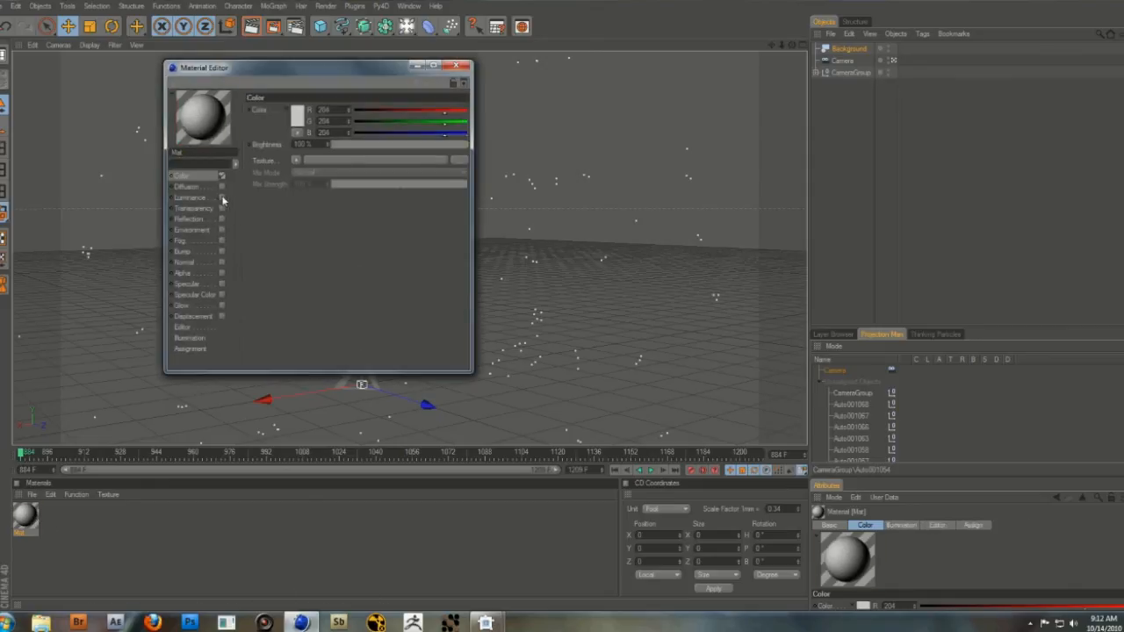
{"action": "left_click", "coordinate": [222, 199]}
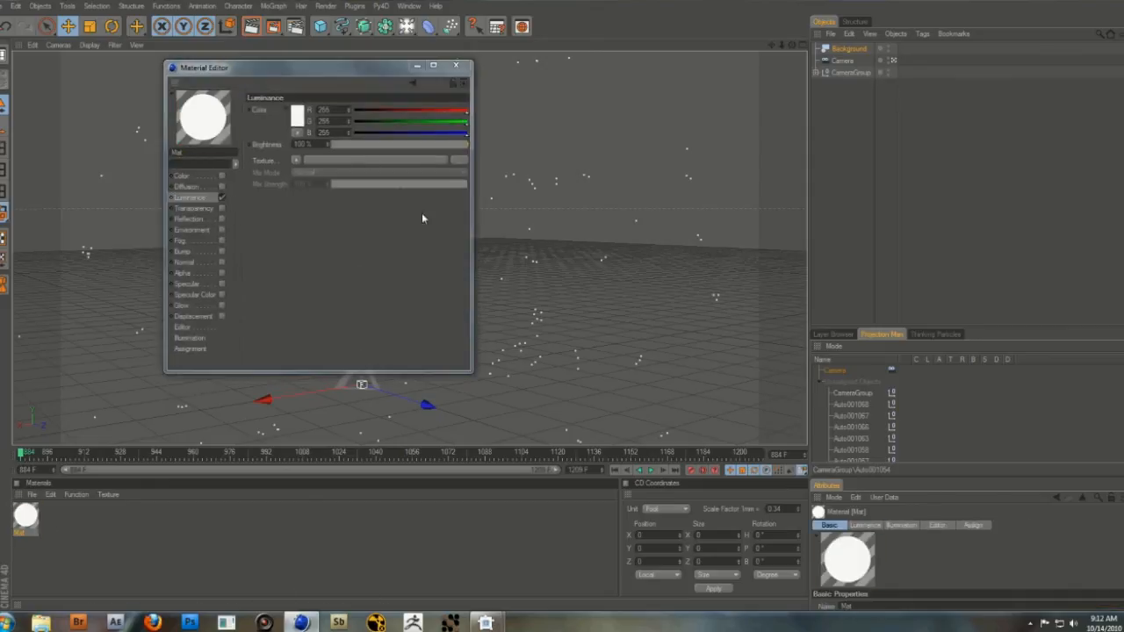
Load A001_C004_01190K Comp 1_00884.png as the material's Luminance texture without copying it to the document location, and open its bitmap shader settings.
{"action": "left_click", "coordinate": [460, 160]}
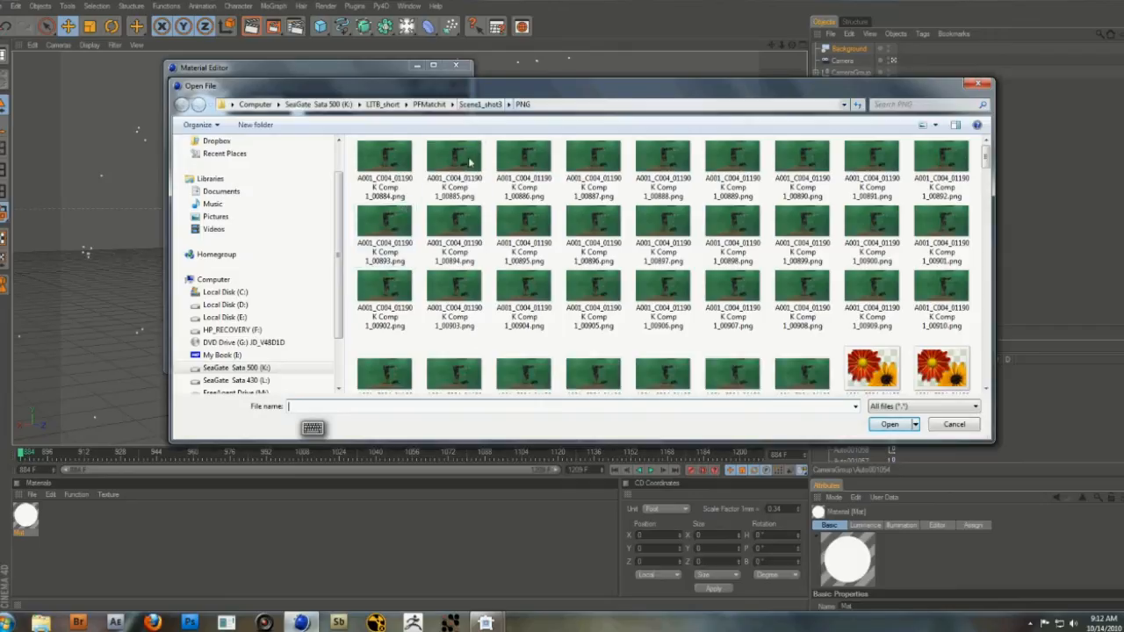
{"action": "left_click", "coordinate": [384, 158]}
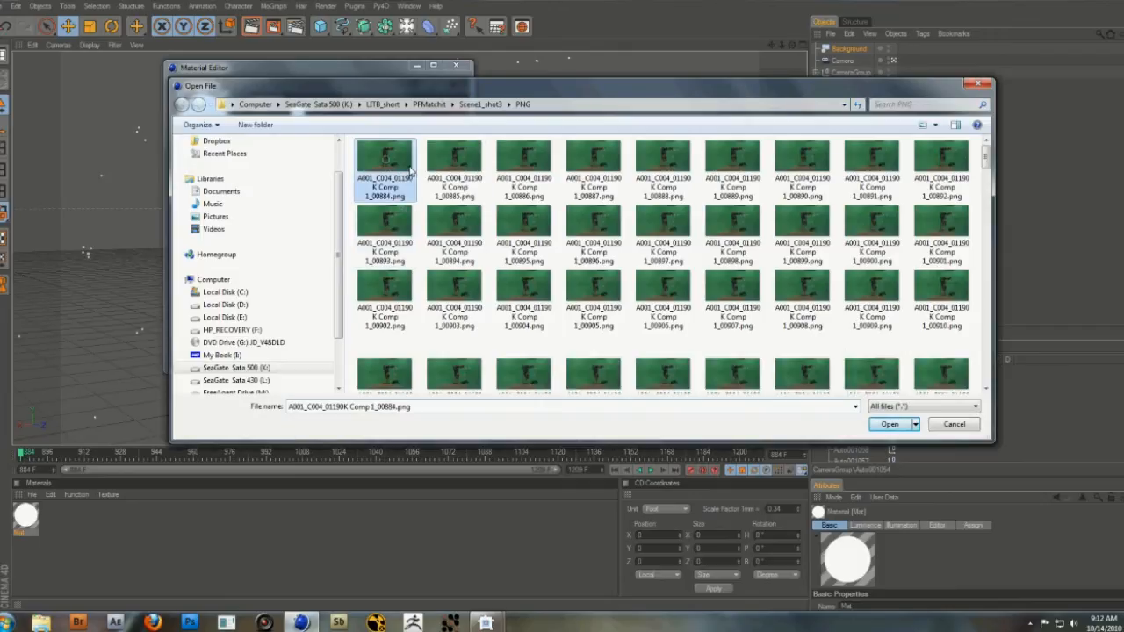
{"action": "left_click", "coordinate": [889, 424]}
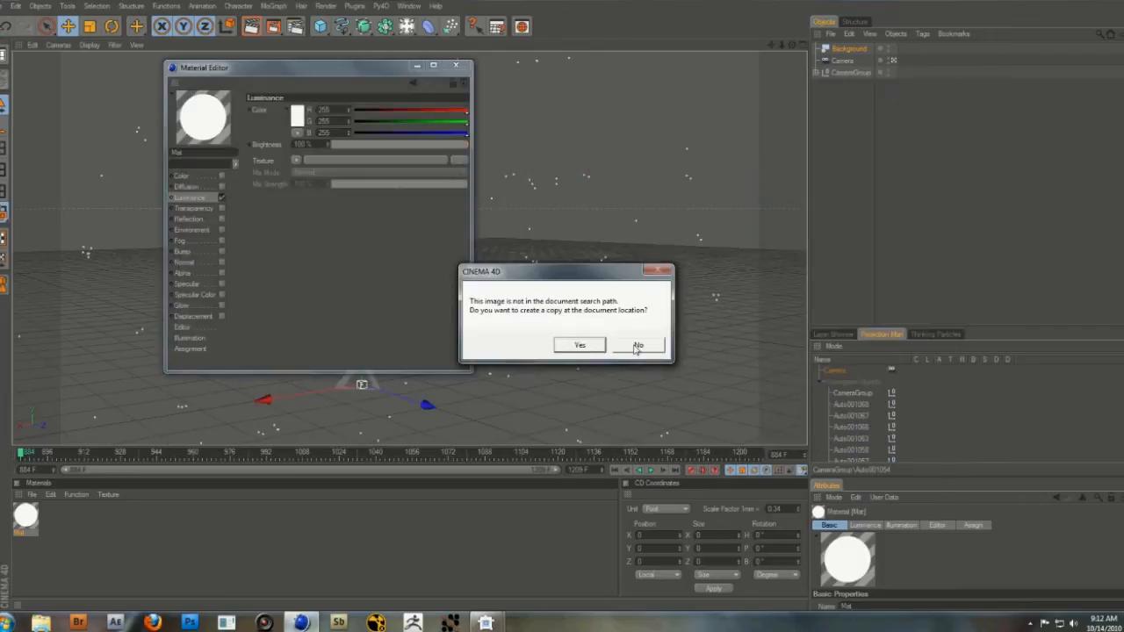
{"action": "left_click", "coordinate": [638, 345]}
{"action": "left_click", "coordinate": [307, 187]}
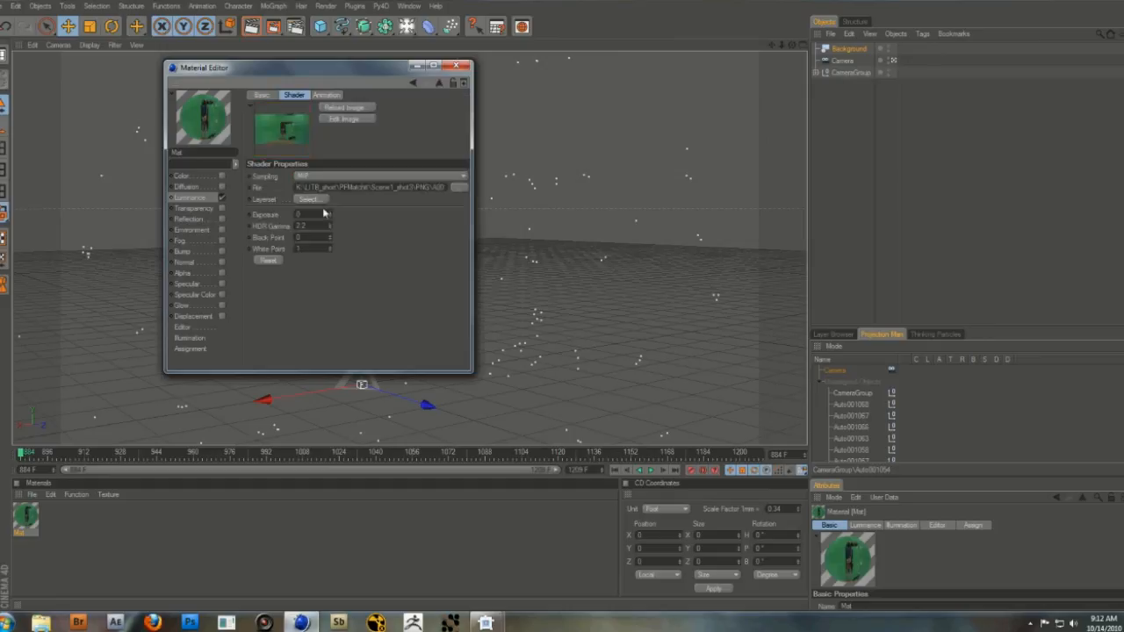
Calculate the movie start and end frames in the animation settings of the luminance image sequence.
{"action": "left_click", "coordinate": [327, 95]}
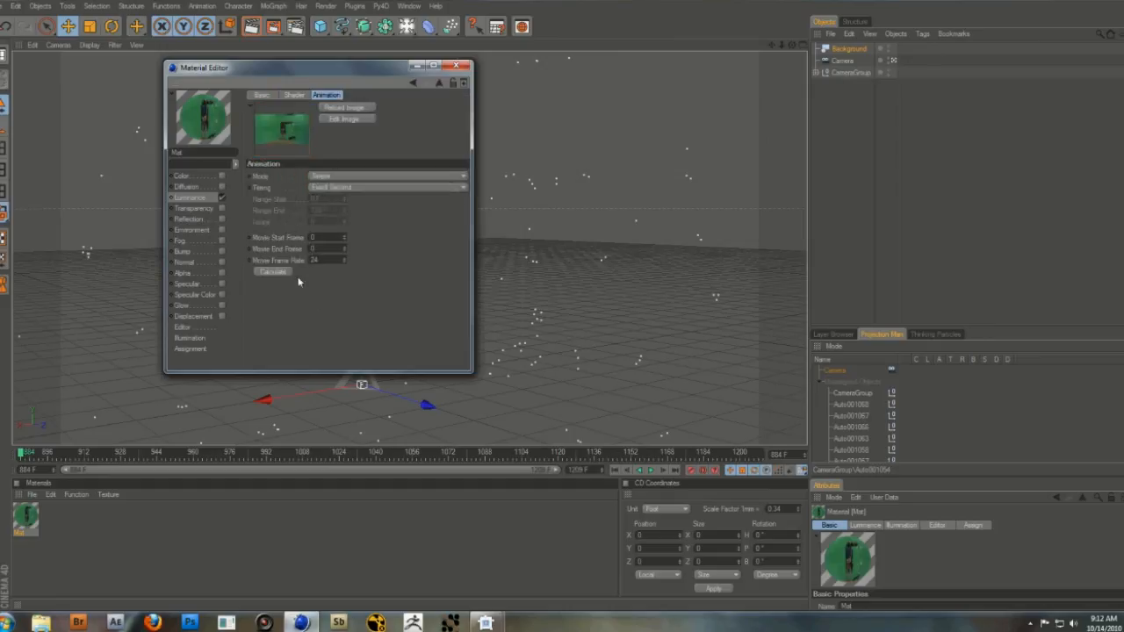
{"action": "left_click", "coordinate": [280, 273]}
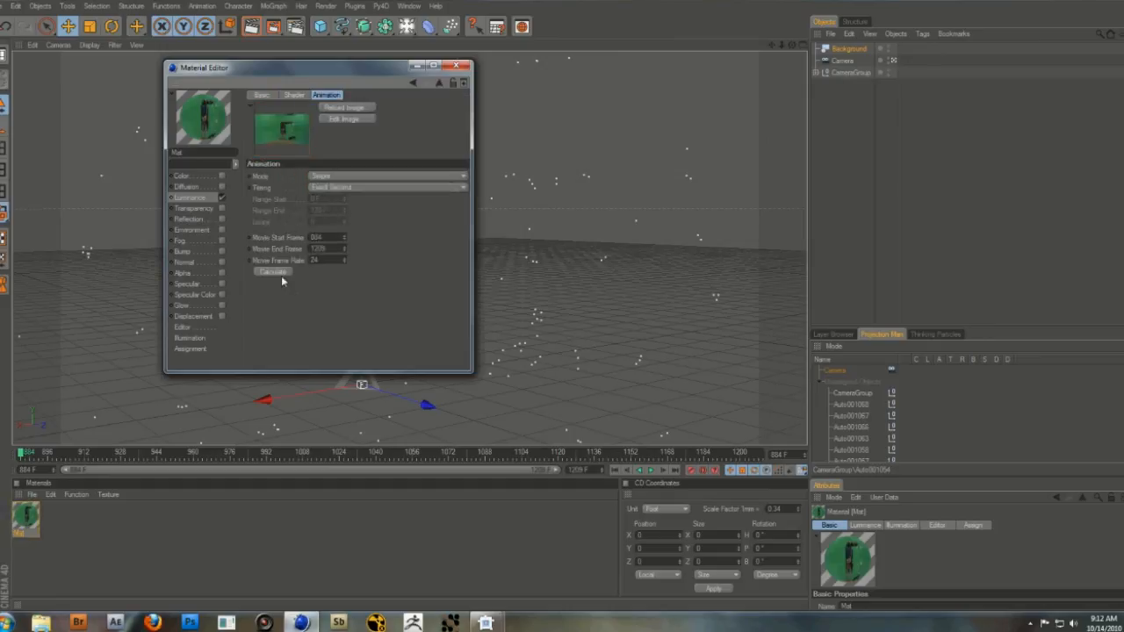
{"action": "left_click", "coordinate": [374, 187]}
{"action": "left_click", "coordinate": [384, 299]}
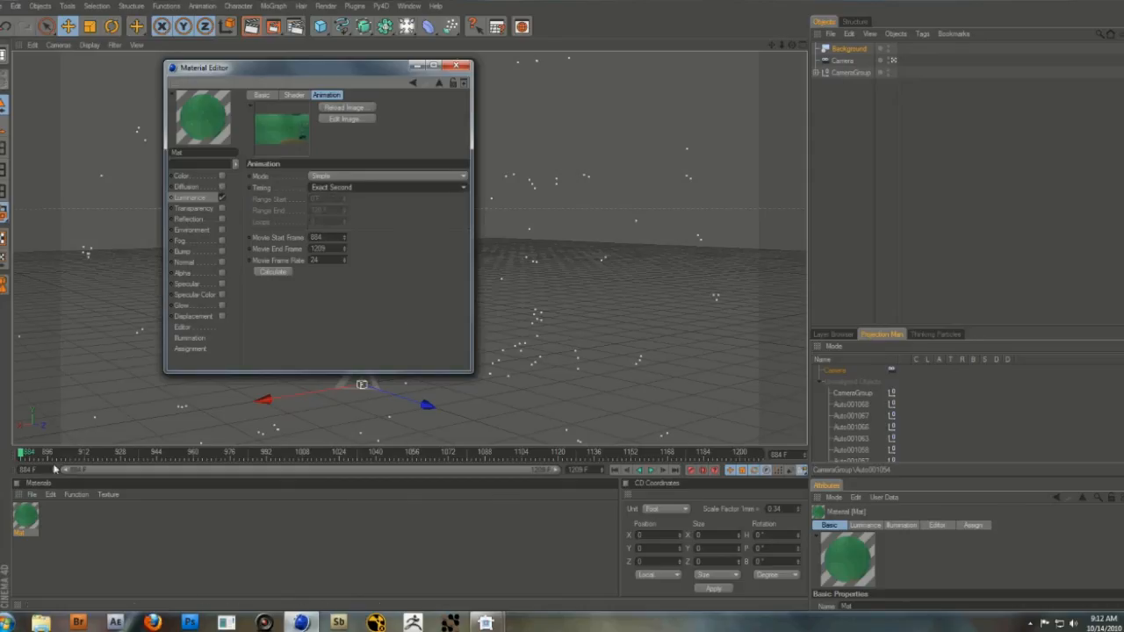
Set the sequence's timing to Range, running from frame 884 to 1209 to match the movie frames, and close the material editor.
{"action": "left_click", "coordinate": [396, 187]}
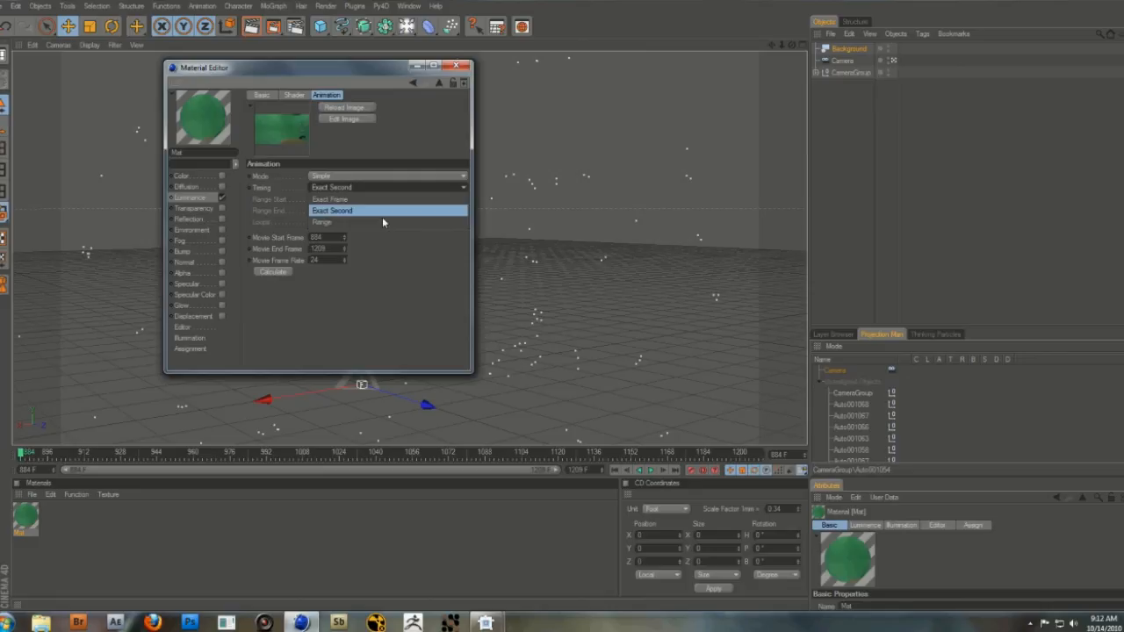
{"action": "left_click", "coordinate": [382, 220]}
{"action": "left_click", "coordinate": [340, 200]}
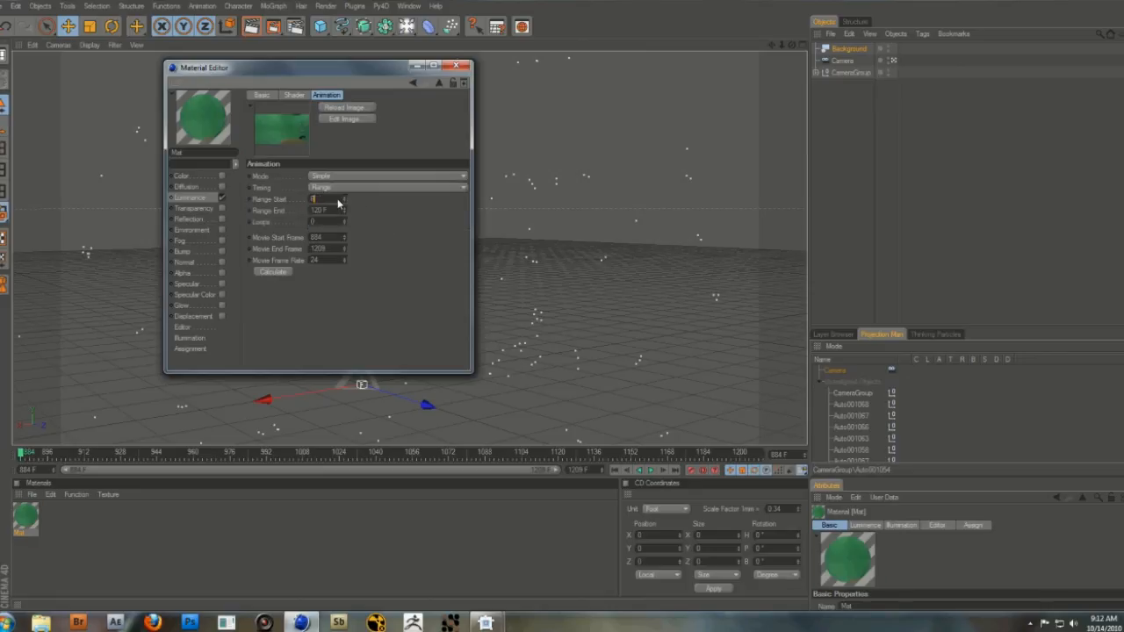
{"action": "left_click", "coordinate": [342, 211]}
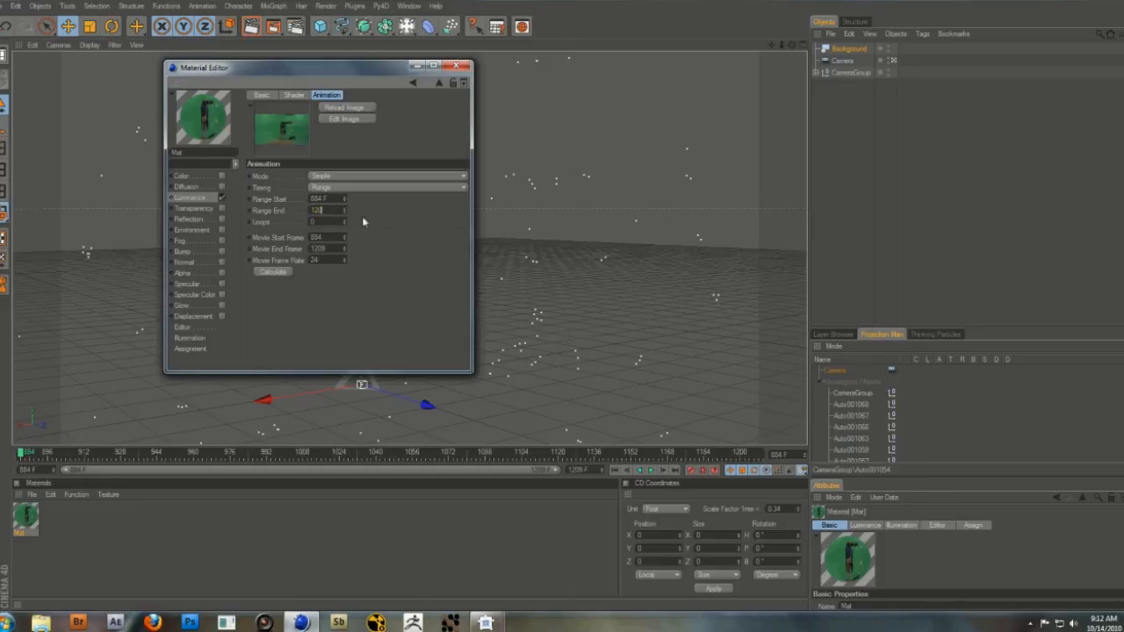
{"action": "key", "text": "Return"}
{"action": "left_click", "coordinate": [456, 66]}
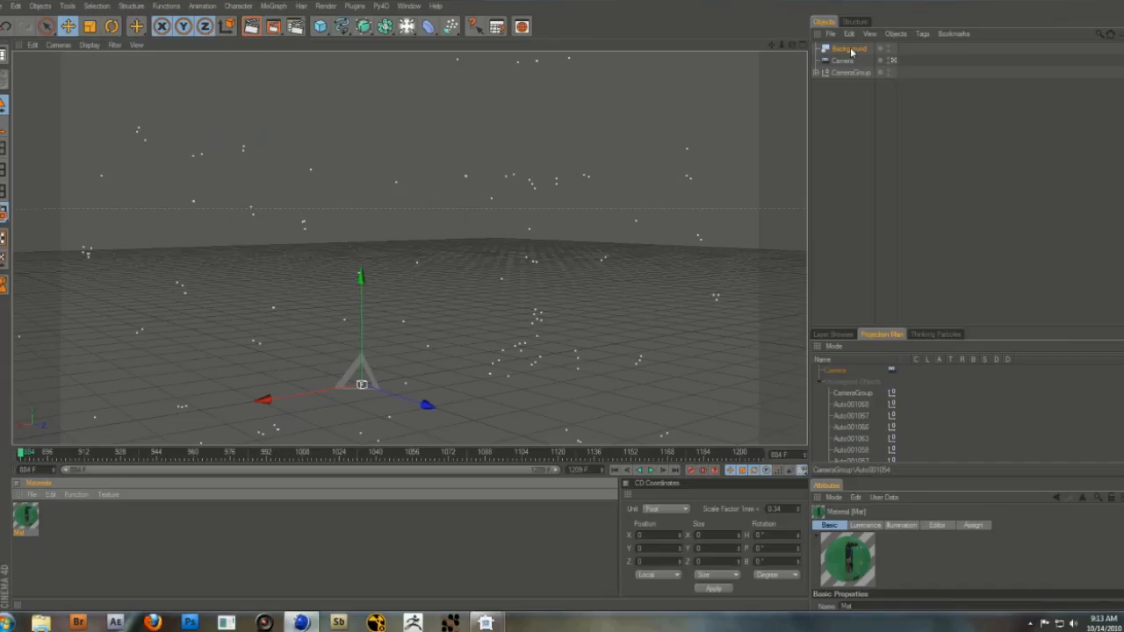
Apply the footage material to the Background object and scrub the timeline to about frame 1083 to check it.
{"action": "left_click_drag", "start_coordinate": [851, 53], "coordinate": [850, 50]}
{"action": "mouse_move", "coordinate": [41, 454]}
{"action": "left_mouse_down"}
{"action": "mouse_move", "coordinate": [11, 456]}
{"action": "mouse_move", "coordinate": [305, 455]}
{"action": "left_mouse_up"}
{"action": "mouse_move", "coordinate": [454, 462]}
{"action": "left_mouse_down"}
{"action": "mouse_move", "coordinate": [487, 462]}
{"action": "mouse_move", "coordinate": [475, 460]}
{"action": "left_mouse_up"}
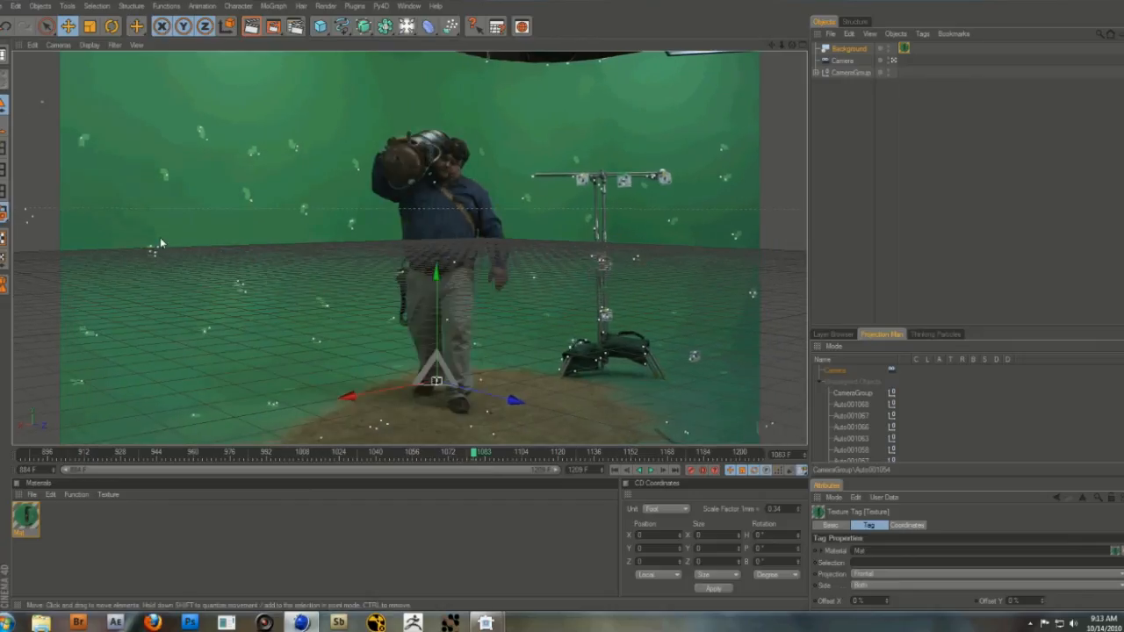
Hide the grid in the camera view, scrub through the shot to check the tracking points, and return to frame 884.
{"action": "left_click", "coordinate": [114, 45]}
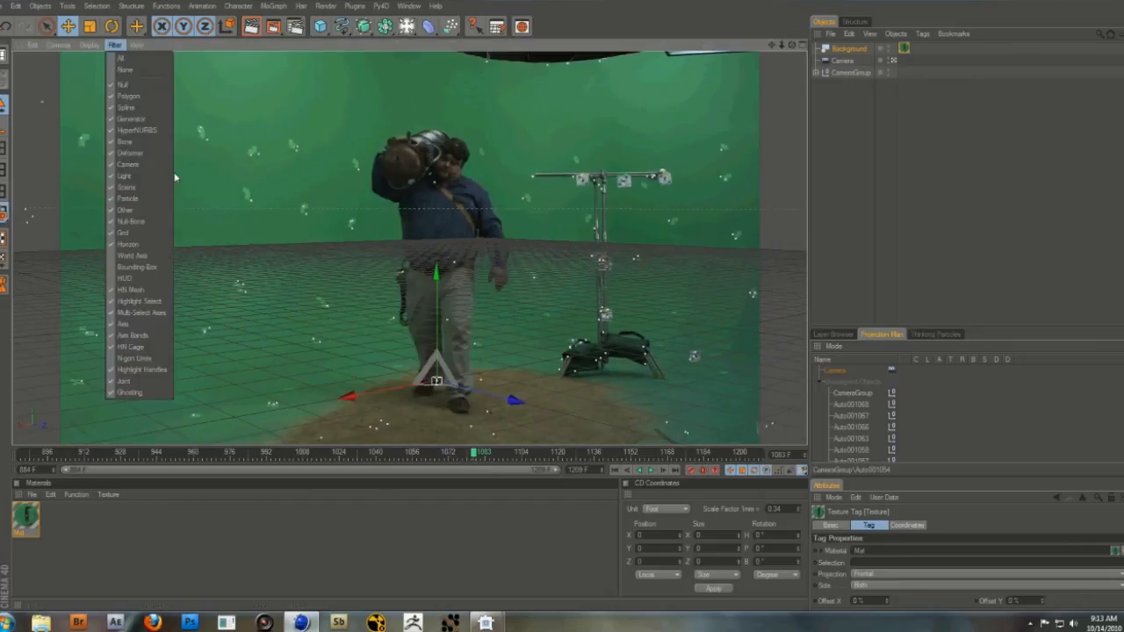
{"action": "left_click", "coordinate": [146, 235]}
{"action": "left_click", "coordinate": [26, 456]}
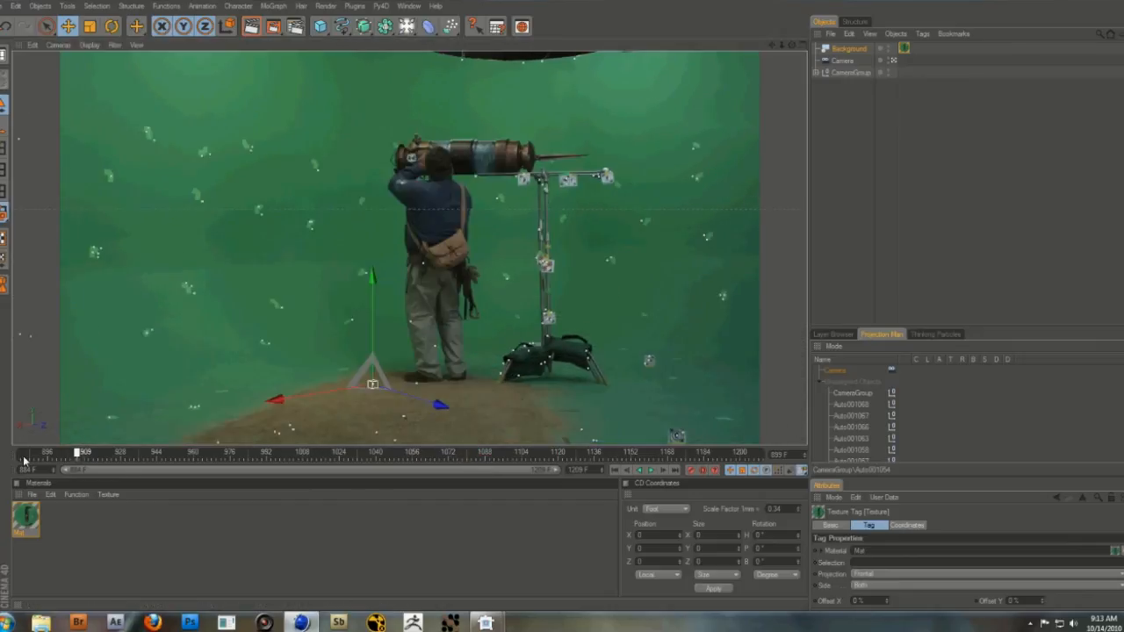
{"action": "left_click_drag", "start_coordinate": [251, 463], "coordinate": [613, 473]}
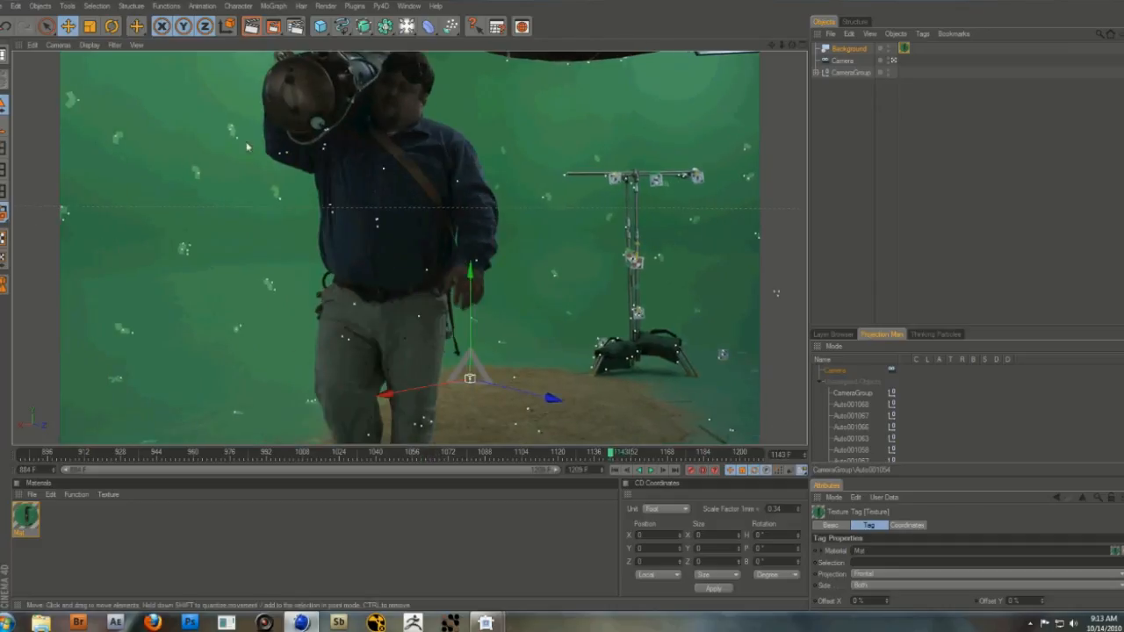
{"action": "left_click", "coordinate": [616, 471]}
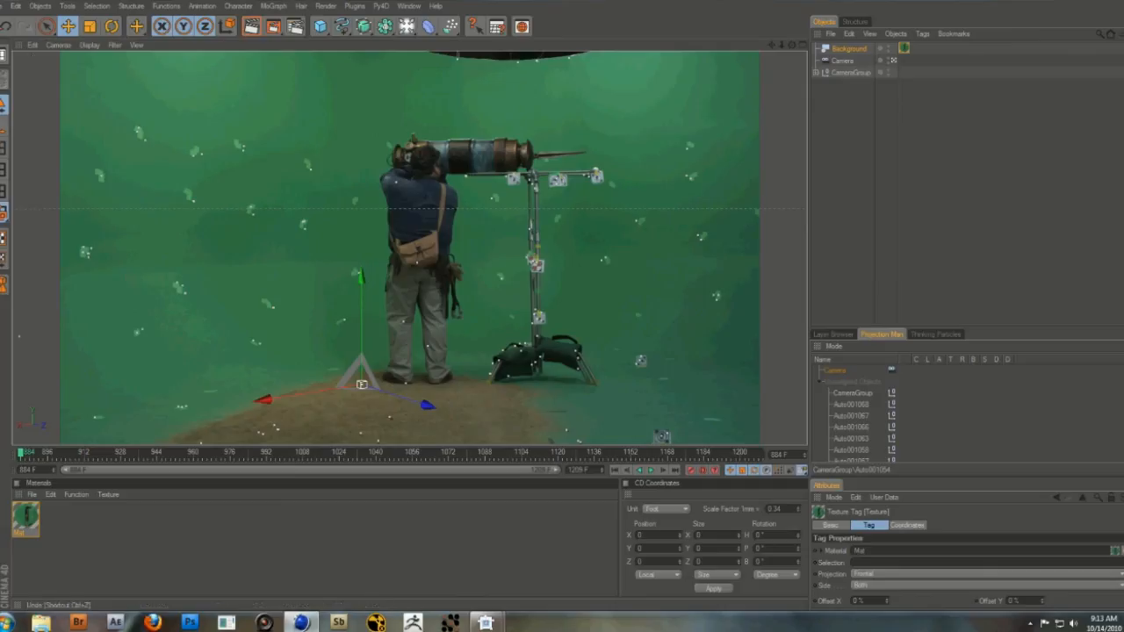
{"action": "left_click", "coordinate": [16, 5]}
{"action": "mouse_move", "coordinate": [60, 182]}
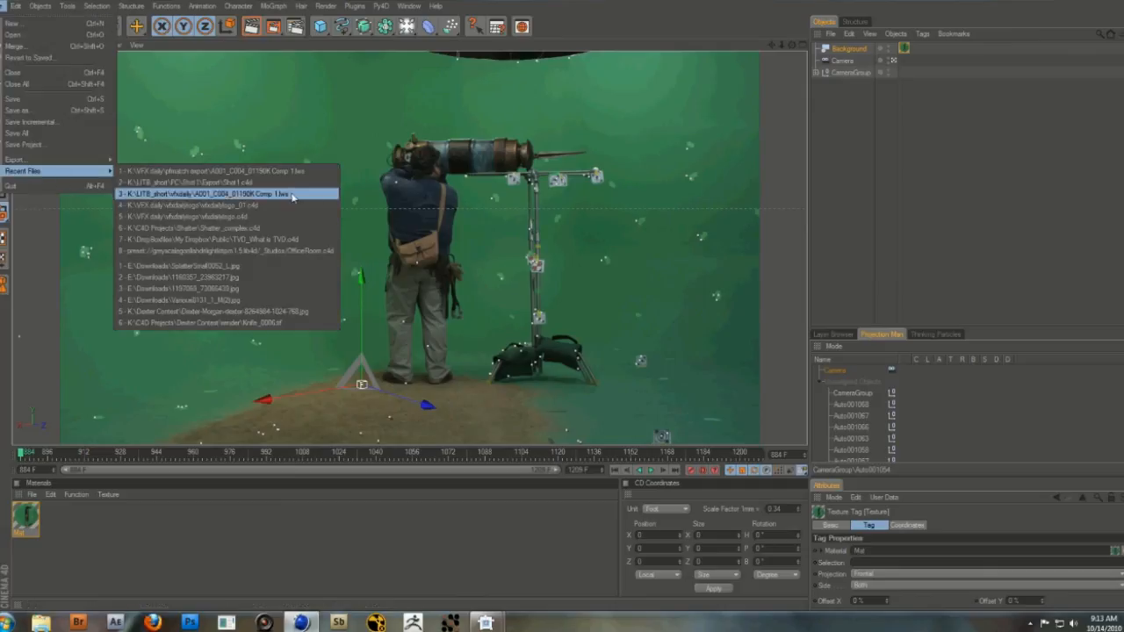
{"action": "left_click", "coordinate": [263, 193]}
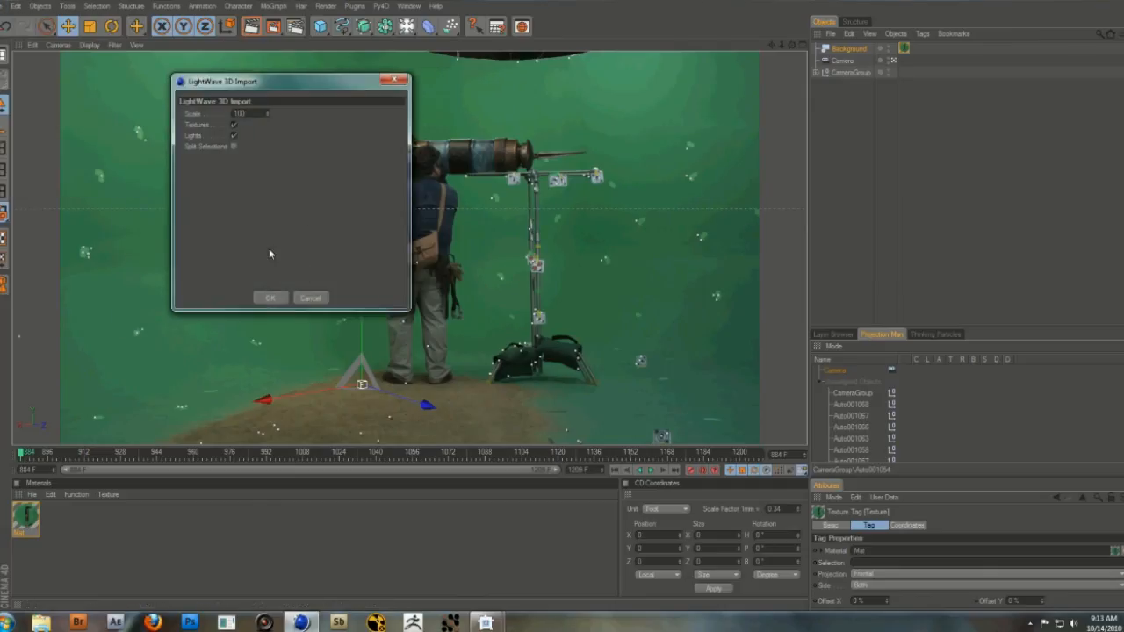
{"action": "key", "text": "Escape"}
Open the recent project Shot1.c4d from the Export folder.
{"action": "left_click", "coordinate": [15, 5]}
{"action": "mouse_move", "coordinate": [60, 170]}
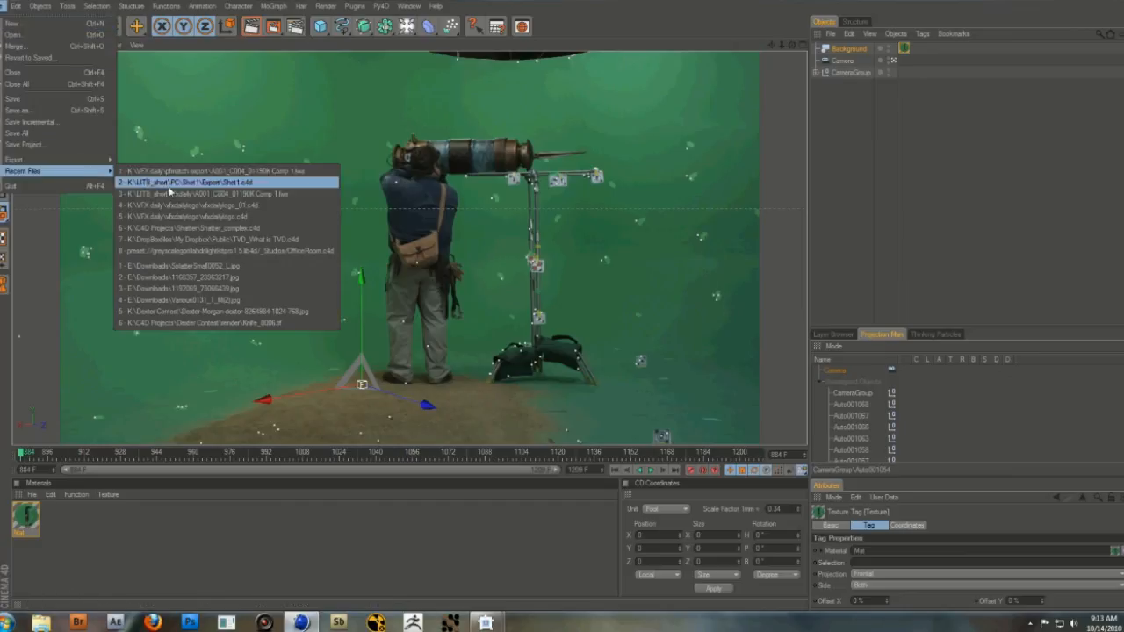
{"action": "left_click", "coordinate": [251, 183]}
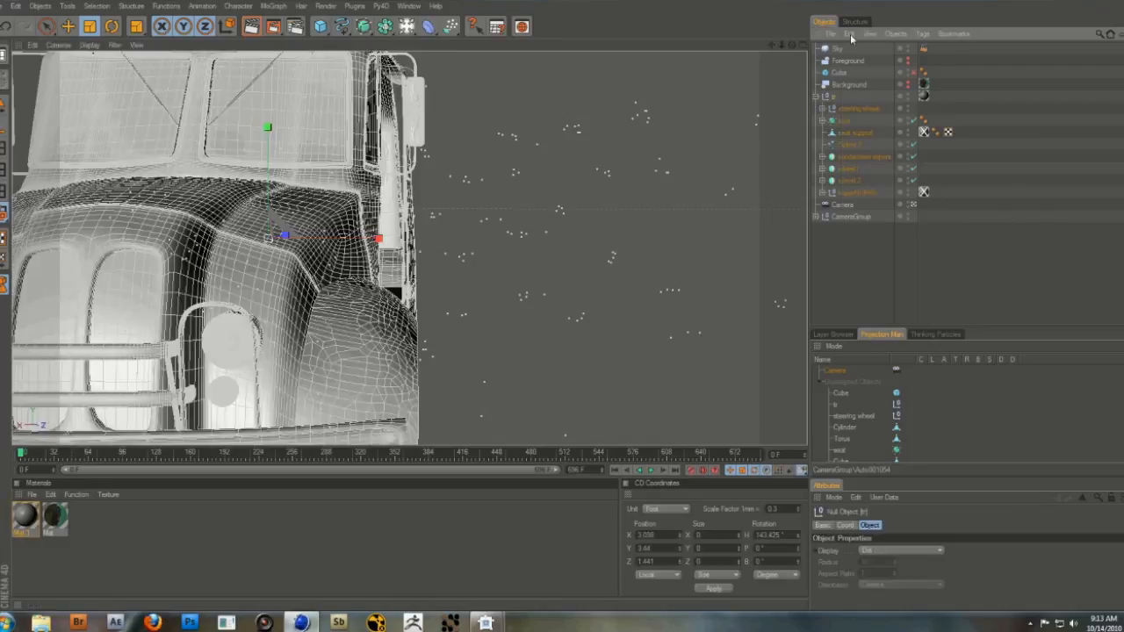
Copy the truck's null group from Shot1.c4d and paste it into the matchmove scene with the footage background.
{"action": "left_click", "coordinate": [870, 94]}
{"action": "left_click", "coordinate": [411, 6]}
{"action": "left_click", "coordinate": [475, 307]}
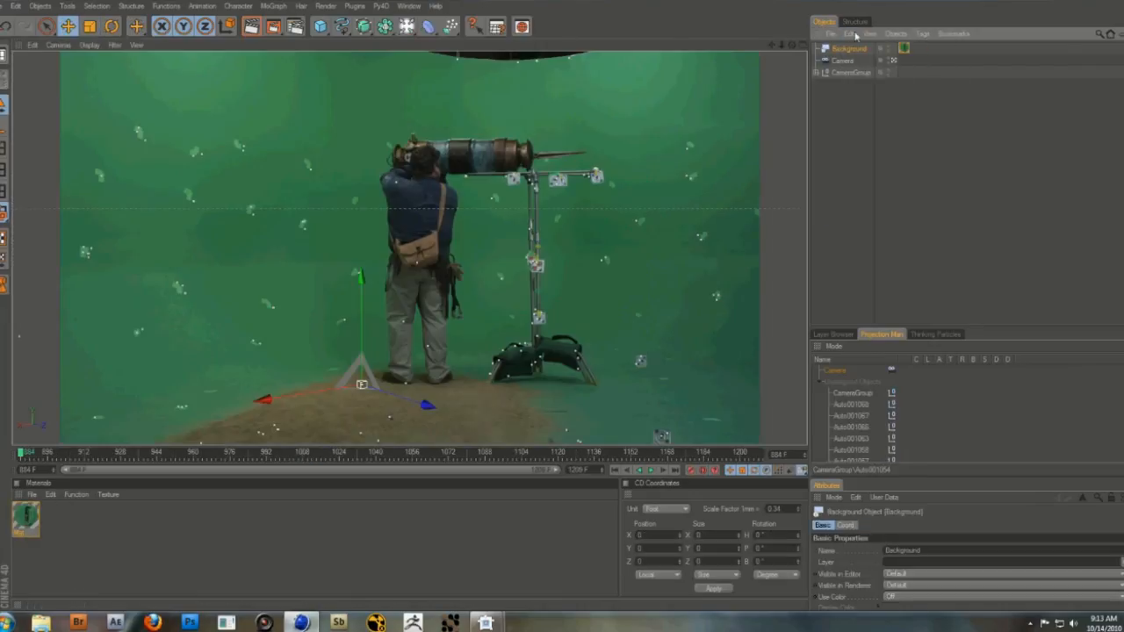
{"action": "left_click", "coordinate": [849, 34]}
{"action": "left_click", "coordinate": [869, 102]}
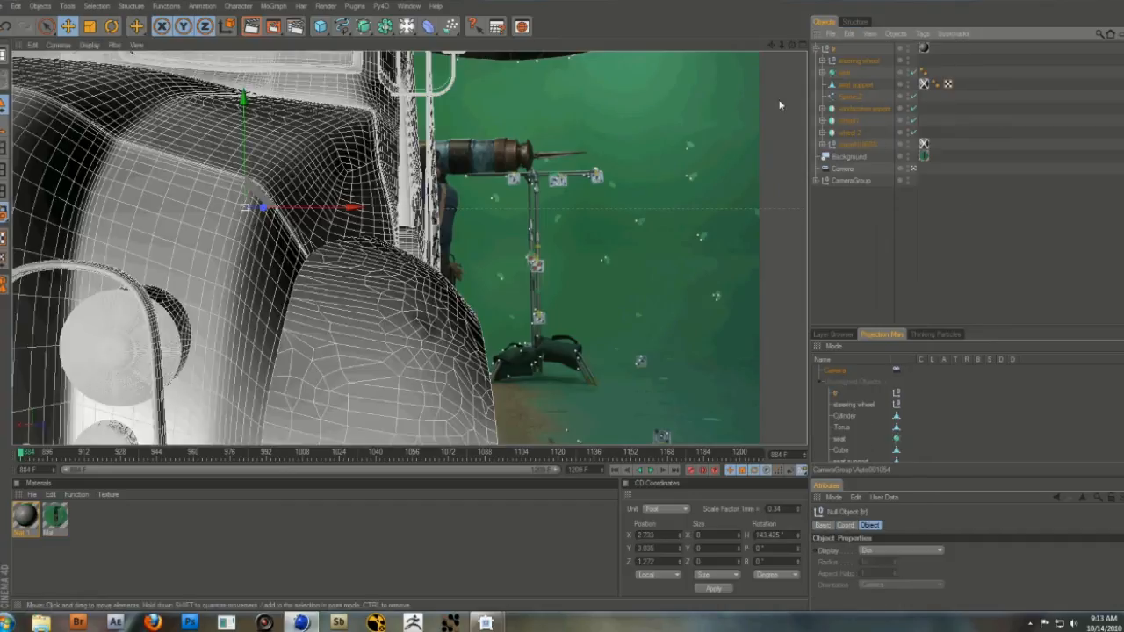
Show all four views and use the Transfer function to place the truck group at tracking null Auto000032.
{"action": "key", "text": "F5"}
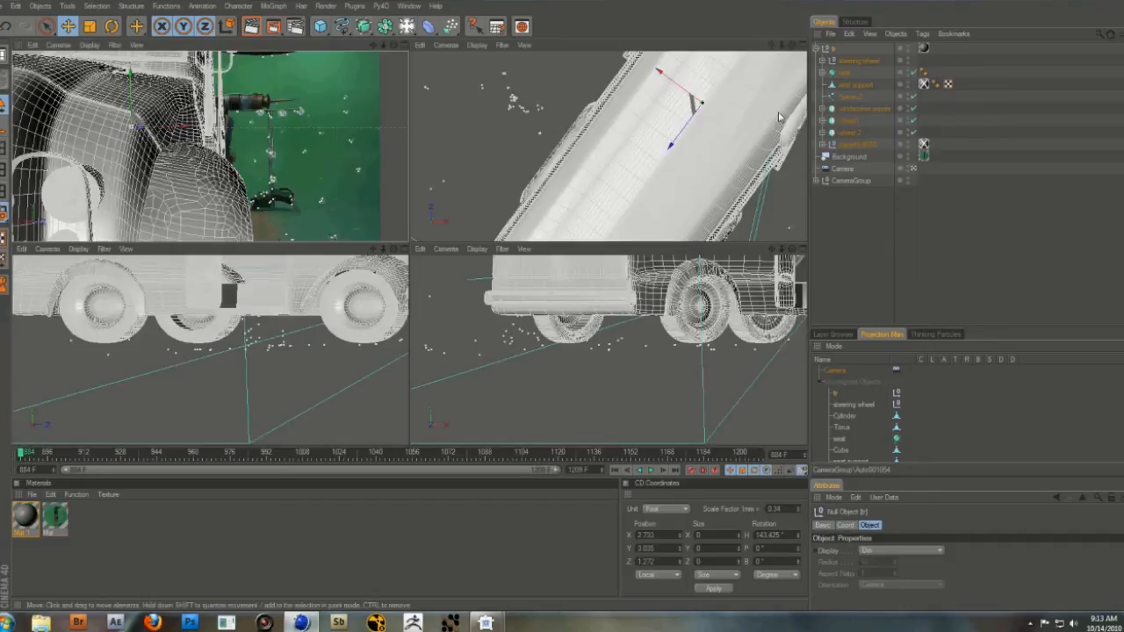
{"action": "right_click", "coordinate": [742, 123]}
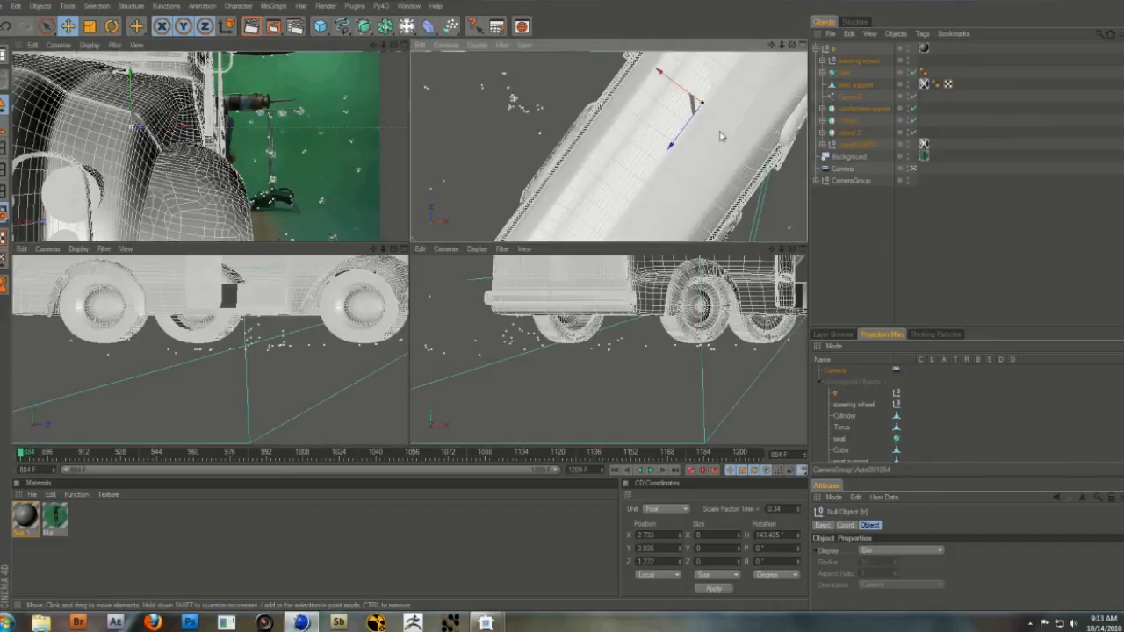
{"action": "left_click", "coordinate": [160, 9]}
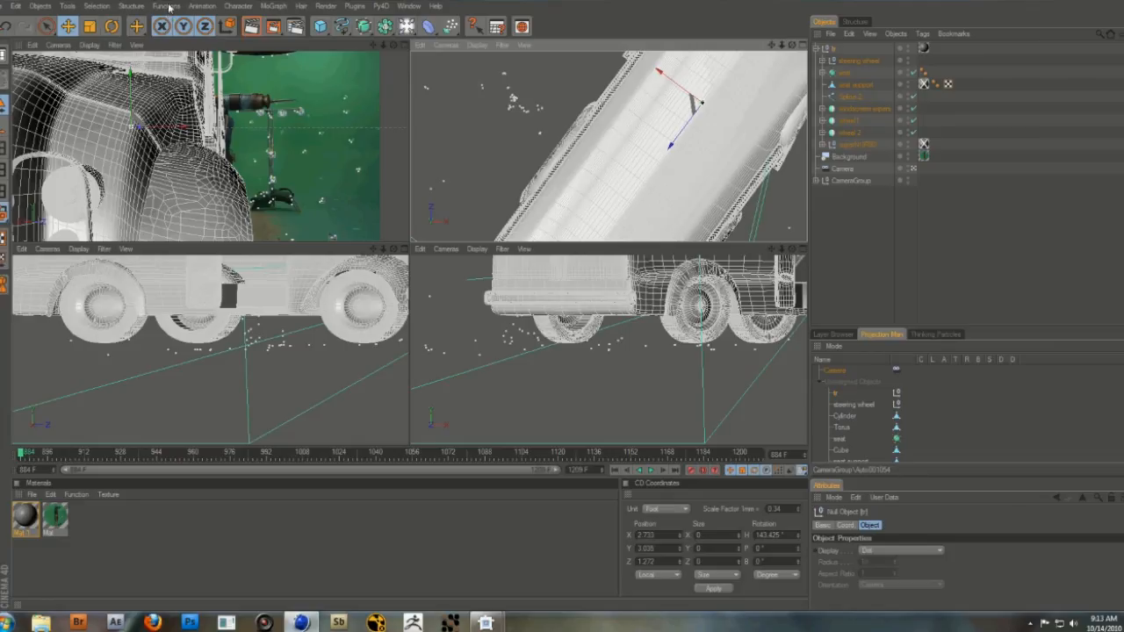
{"action": "left_click", "coordinate": [169, 8]}
{"action": "left_click", "coordinate": [199, 123]}
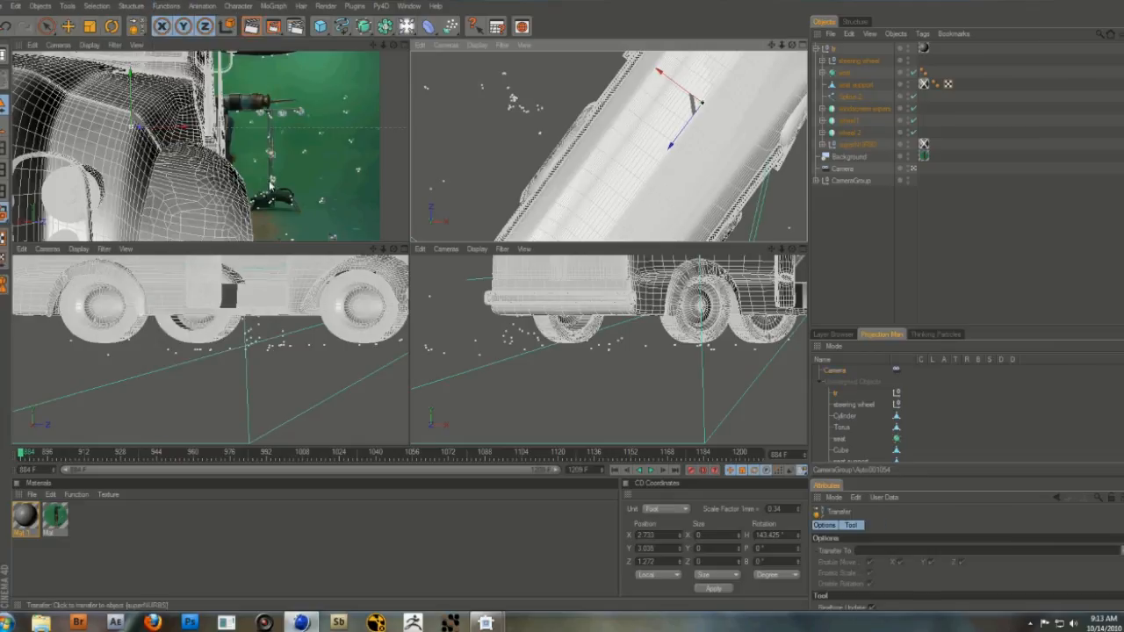
{"action": "left_click", "coordinate": [320, 207]}
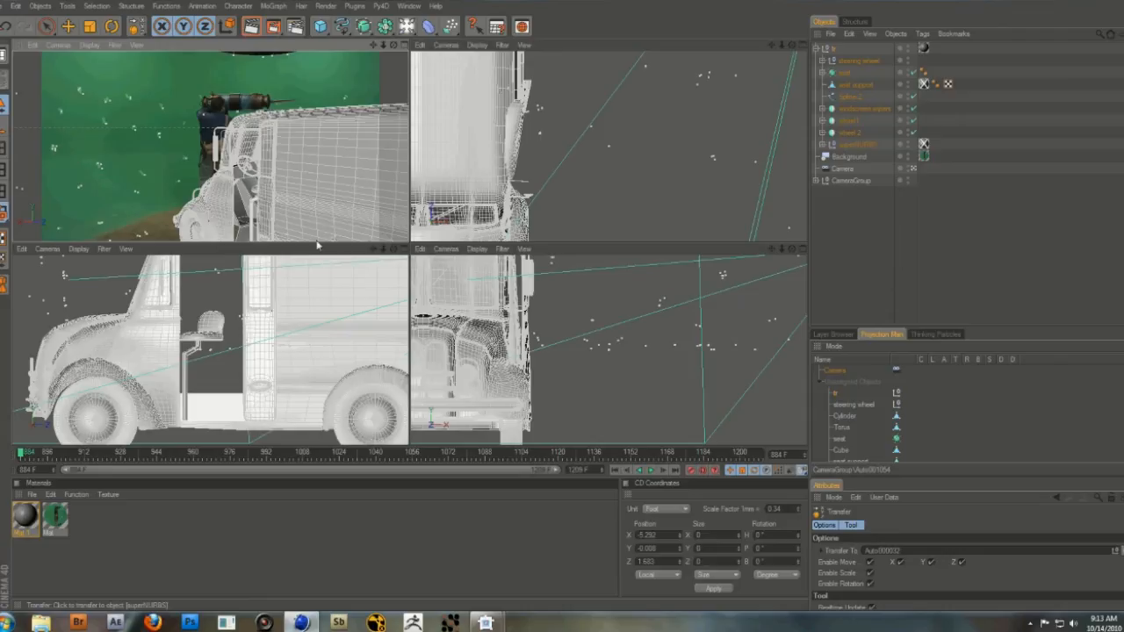
Rotate the truck in the top view to a heading of about 159.5°.
{"action": "right_click", "coordinate": [718, 95]}
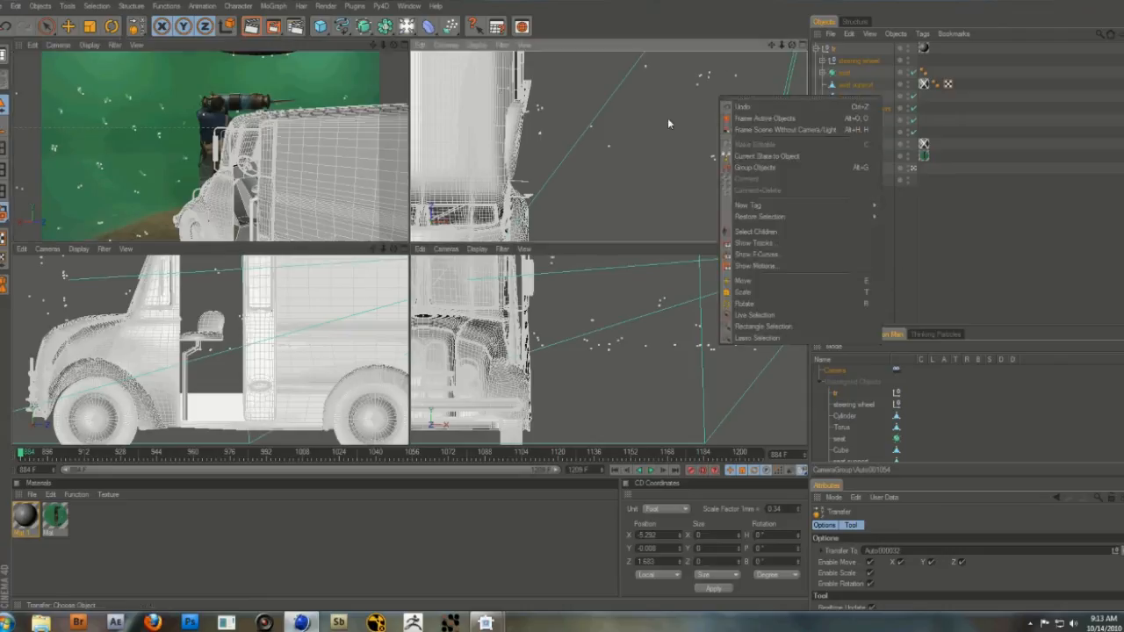
{"action": "left_click", "coordinate": [668, 118]}
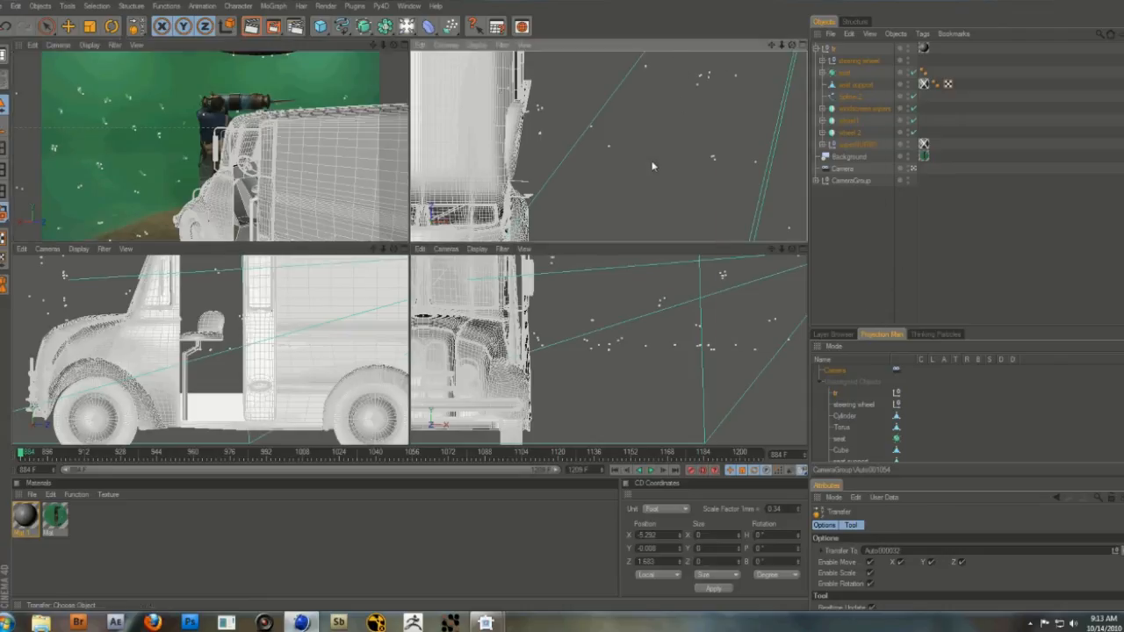
{"action": "left_click_drag", "start_coordinate": [573, 184], "coordinate": [485, 208]}
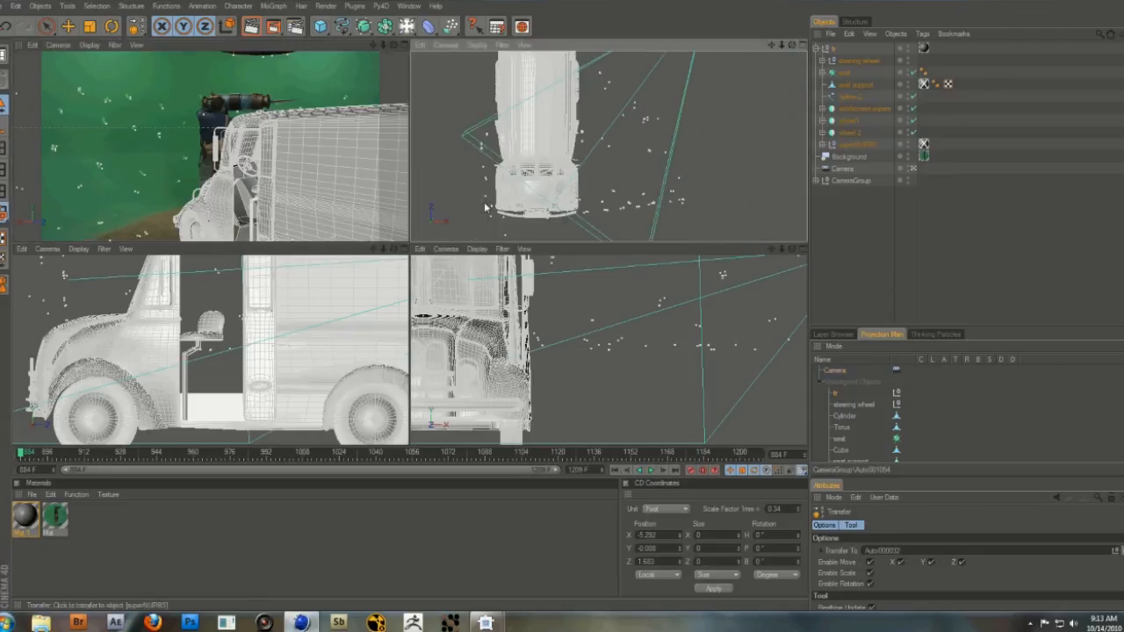
{"action": "left_click_drag", "start_coordinate": [507, 171], "coordinate": [439, 168]}
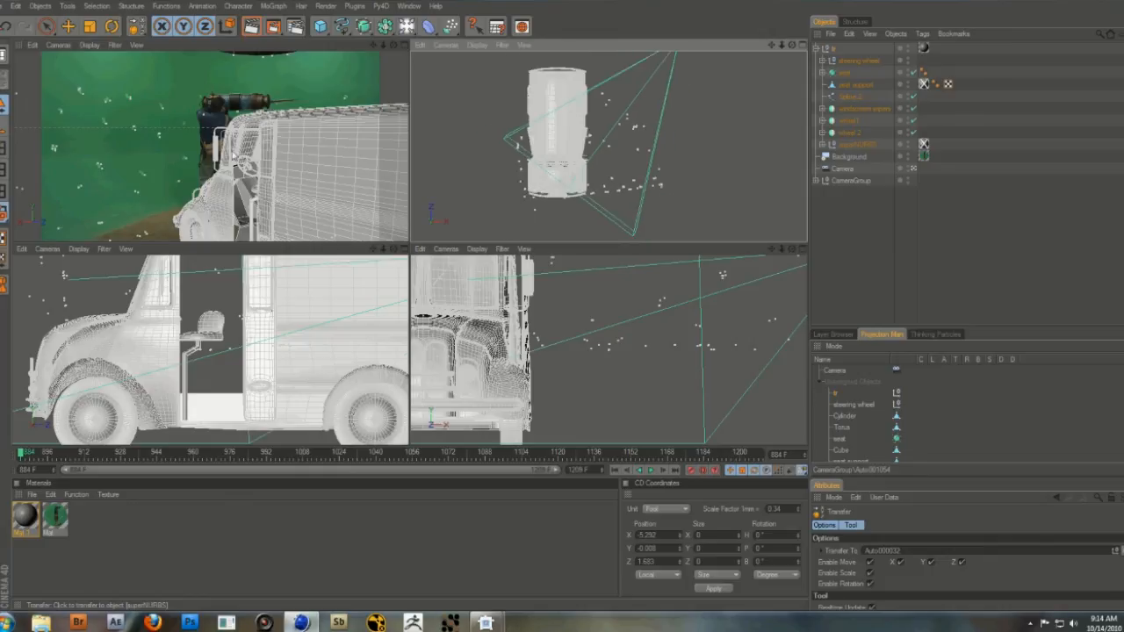
{"action": "left_click", "coordinate": [112, 28]}
{"action": "left_click_drag", "start_coordinate": [580, 158], "coordinate": [565, 85]}
Move the truck horizontally in the top view to about X -5.7 and Z 3.4 feet.
{"action": "key", "text": "e"}
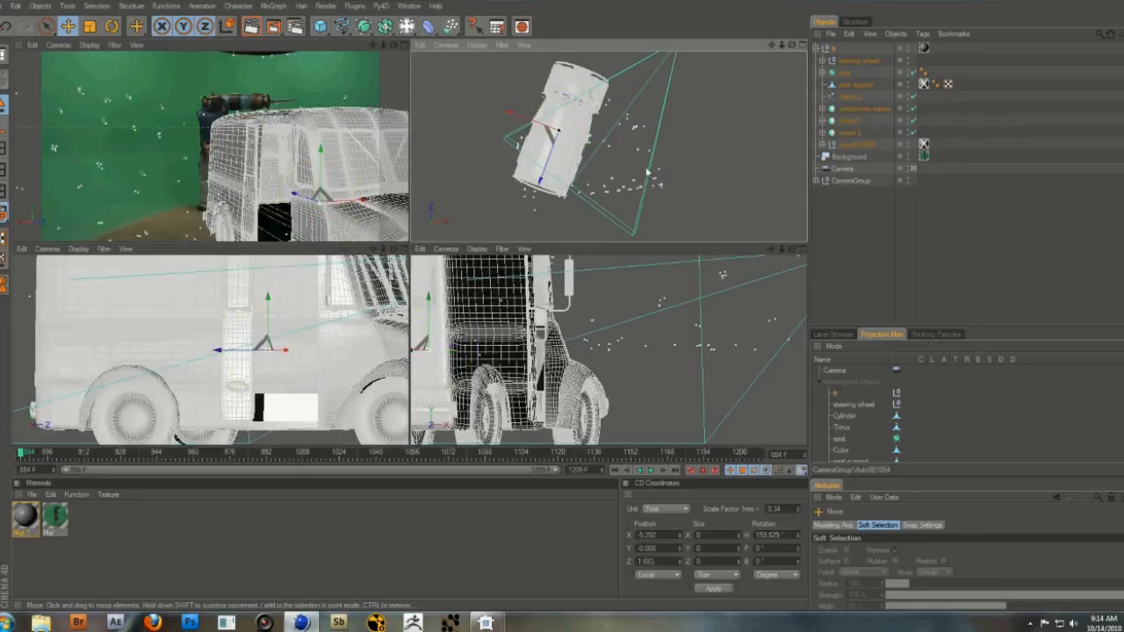
{"action": "left_click_drag", "start_coordinate": [647, 172], "coordinate": [750, 104]}
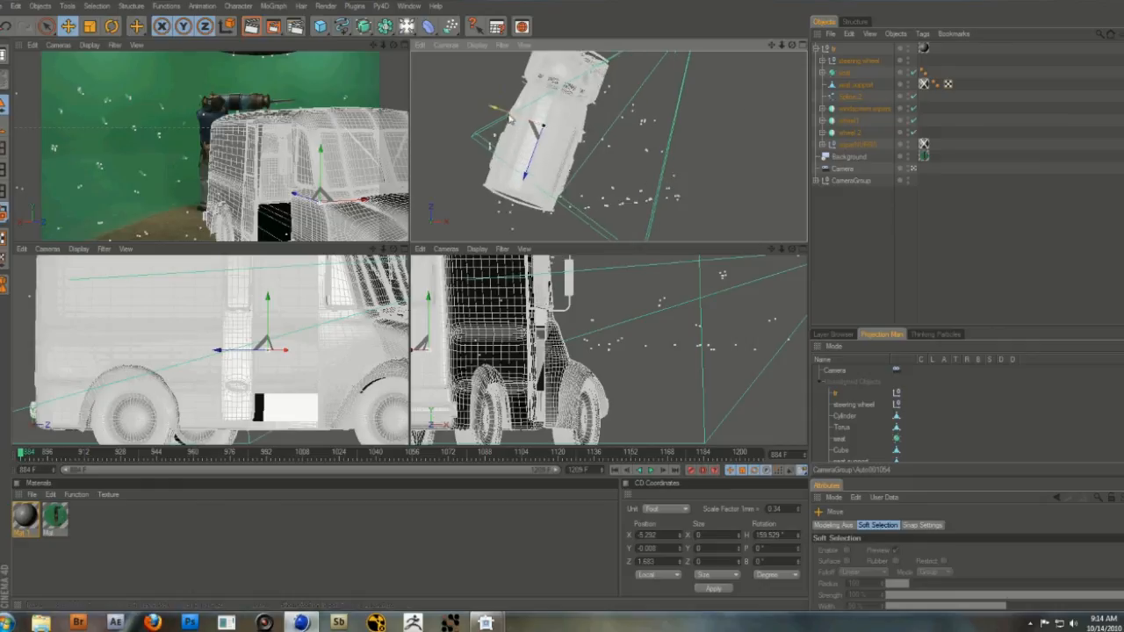
{"action": "left_click_drag", "start_coordinate": [489, 112], "coordinate": [579, 137]}
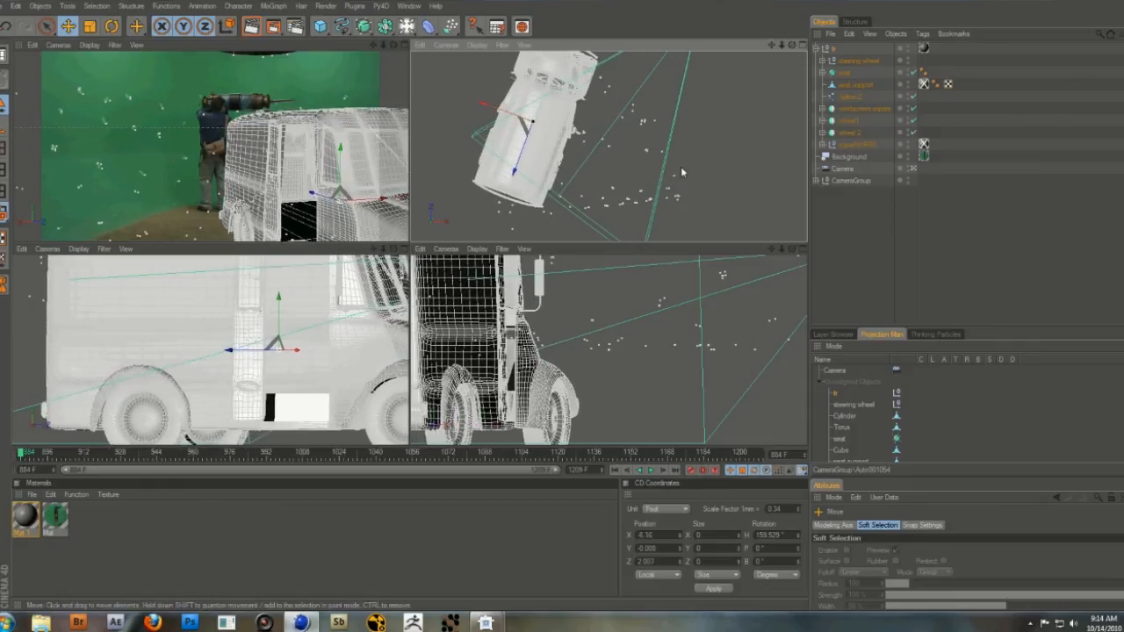
{"action": "left_click_drag", "start_coordinate": [519, 169], "coordinate": [650, 202]}
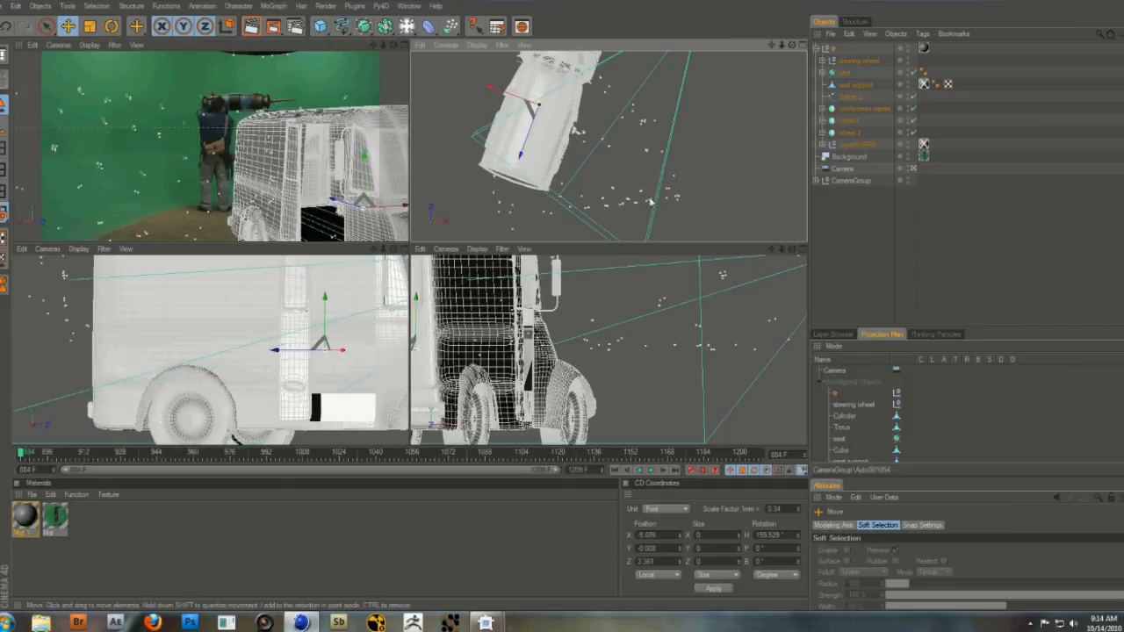
Change the top view to a perspective view and raise the truck to about Y 2.05 feet.
{"action": "left_click", "coordinate": [446, 44]}
{"action": "left_click", "coordinate": [466, 99]}
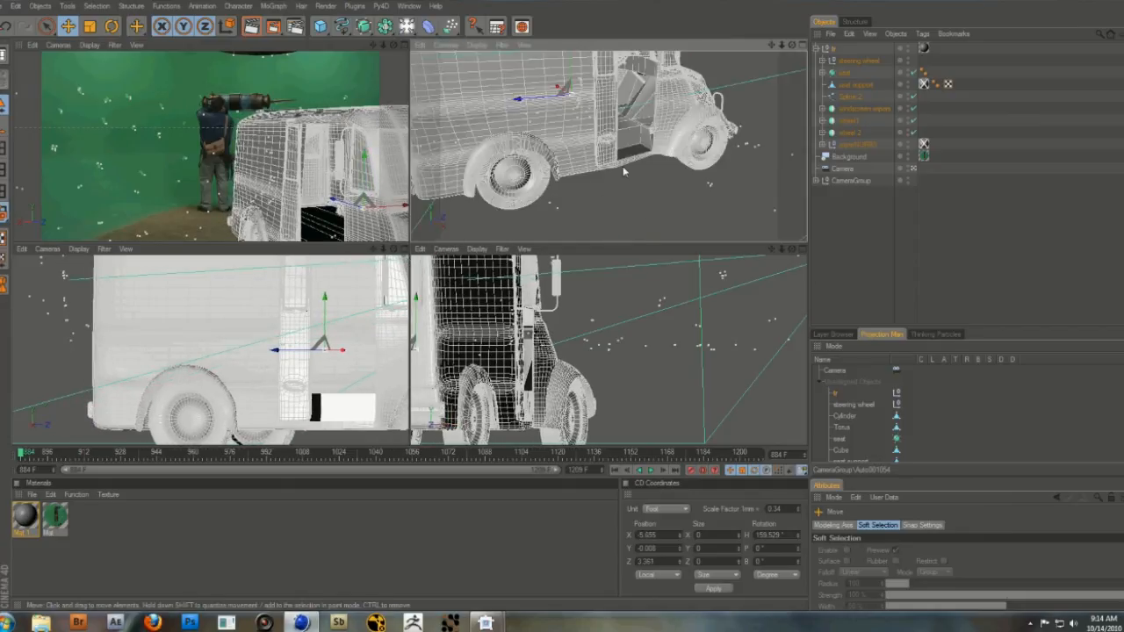
{"action": "left_click_drag", "start_coordinate": [585, 175], "coordinate": [412, 231]}
{"action": "left_click_drag", "start_coordinate": [635, 243], "coordinate": [673, 150]}
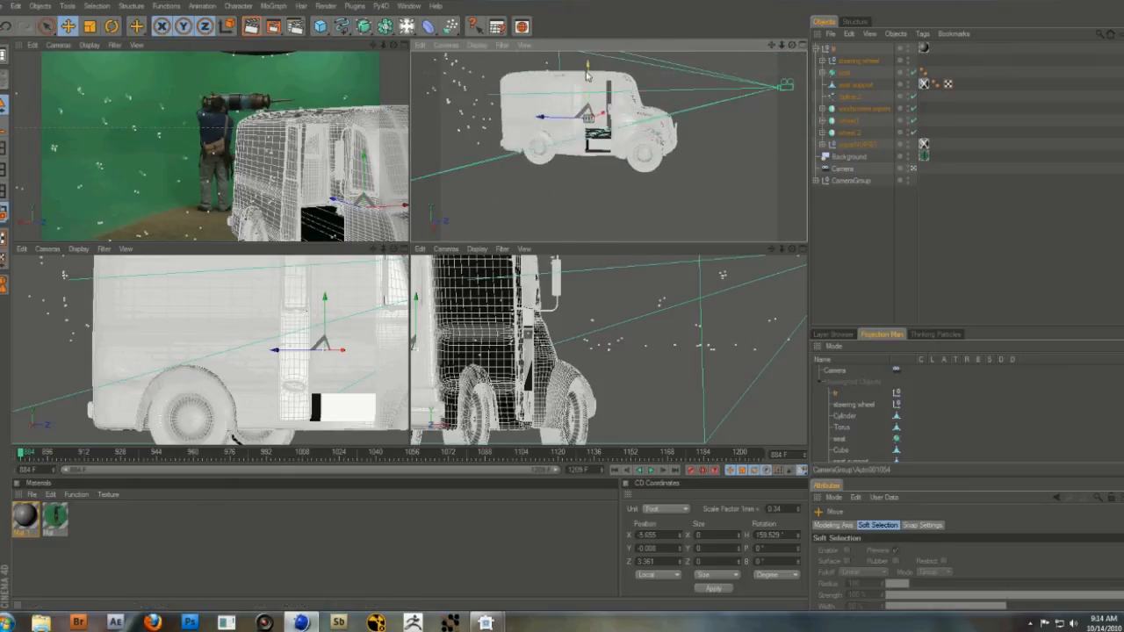
{"action": "left_click_drag", "start_coordinate": [588, 70], "coordinate": [587, 45]}
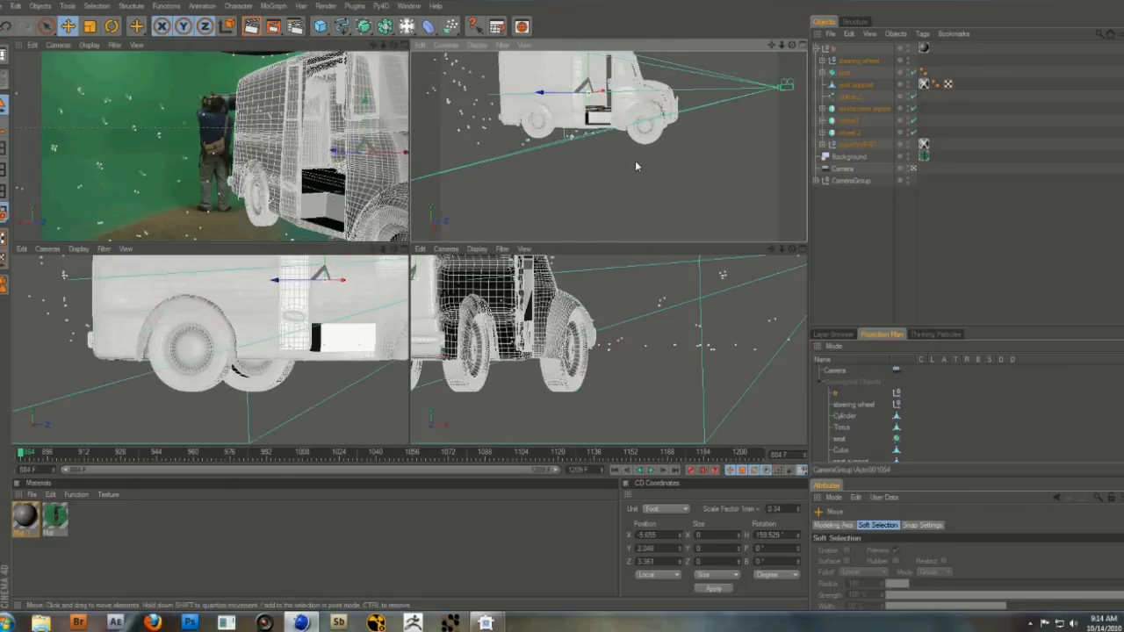
{"action": "left_click_drag", "start_coordinate": [635, 165], "coordinate": [536, 180]}
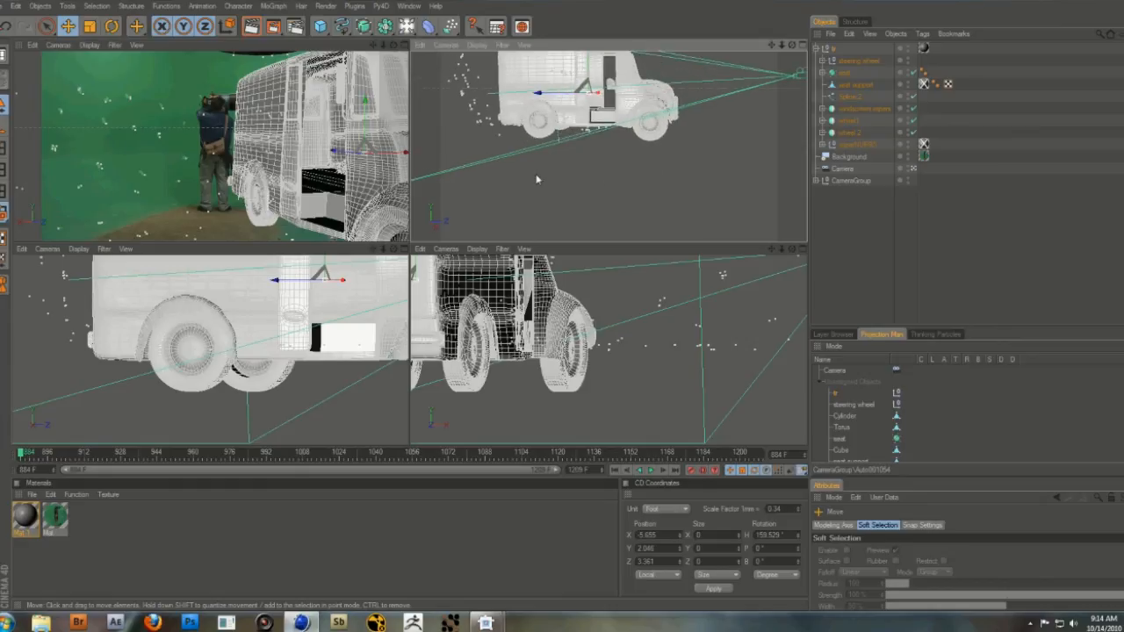
Display the floor grid in the camera view and raise the truck to about Y 3.14 feet.
{"action": "left_click", "coordinate": [114, 44]}
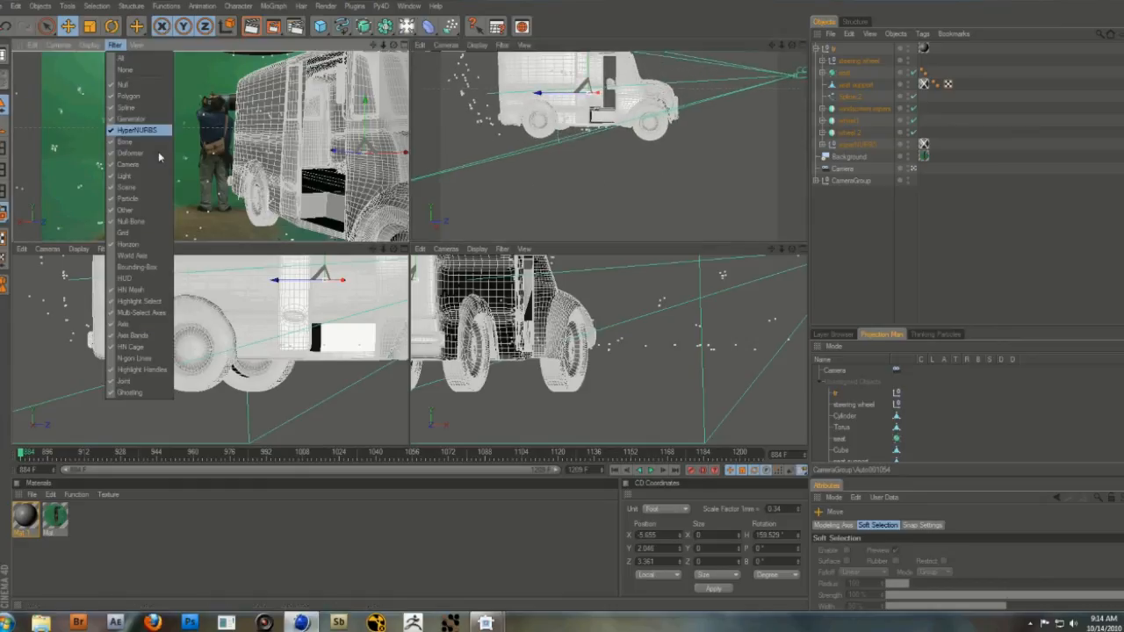
{"action": "left_click", "coordinate": [153, 233]}
{"action": "left_click_drag", "start_coordinate": [601, 86], "coordinate": [592, 63]}
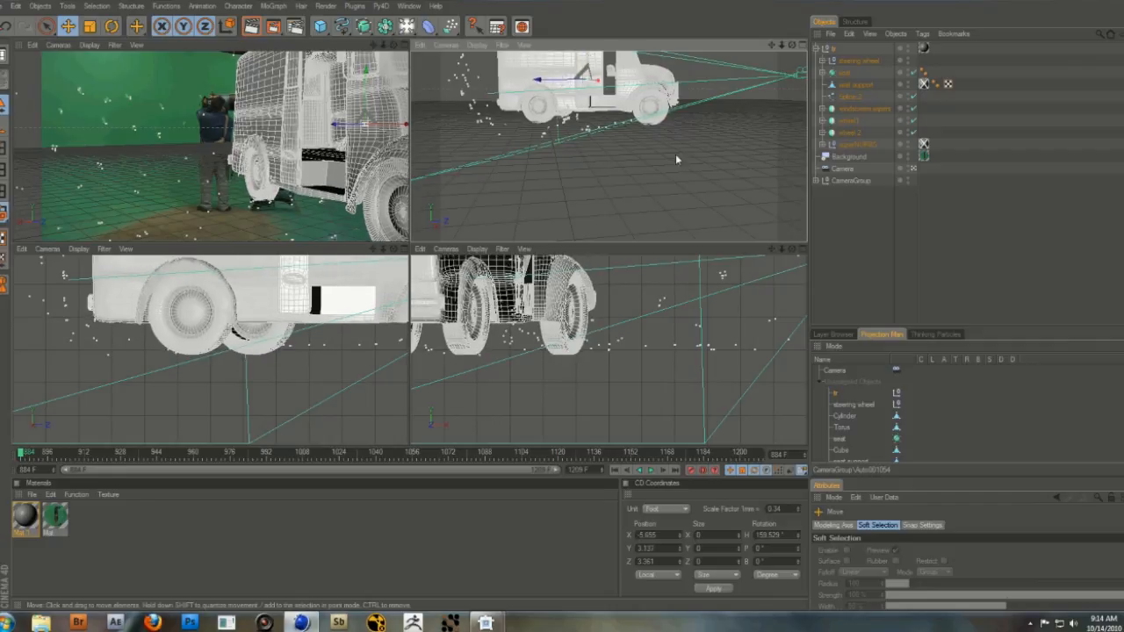
Move the truck horizontally to about X -5.12 and Z 4.33 feet, undoing the stray move that follows.
{"action": "left_click_drag", "start_coordinate": [710, 147], "coordinate": [658, 143]}
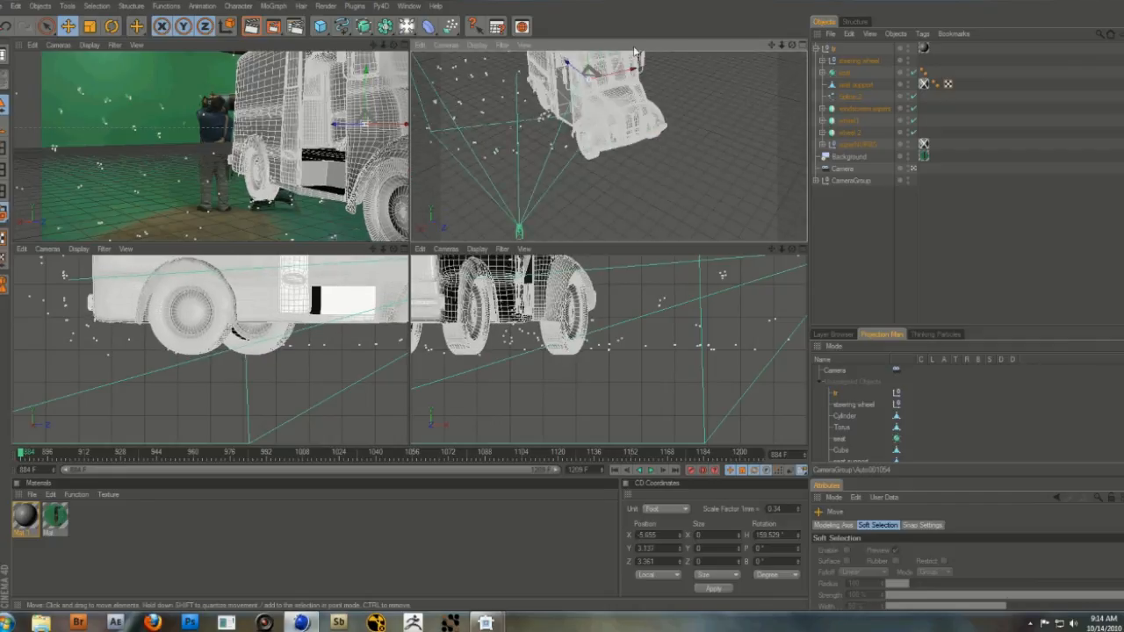
{"action": "left_click_drag", "start_coordinate": [636, 54], "coordinate": [576, 137]}
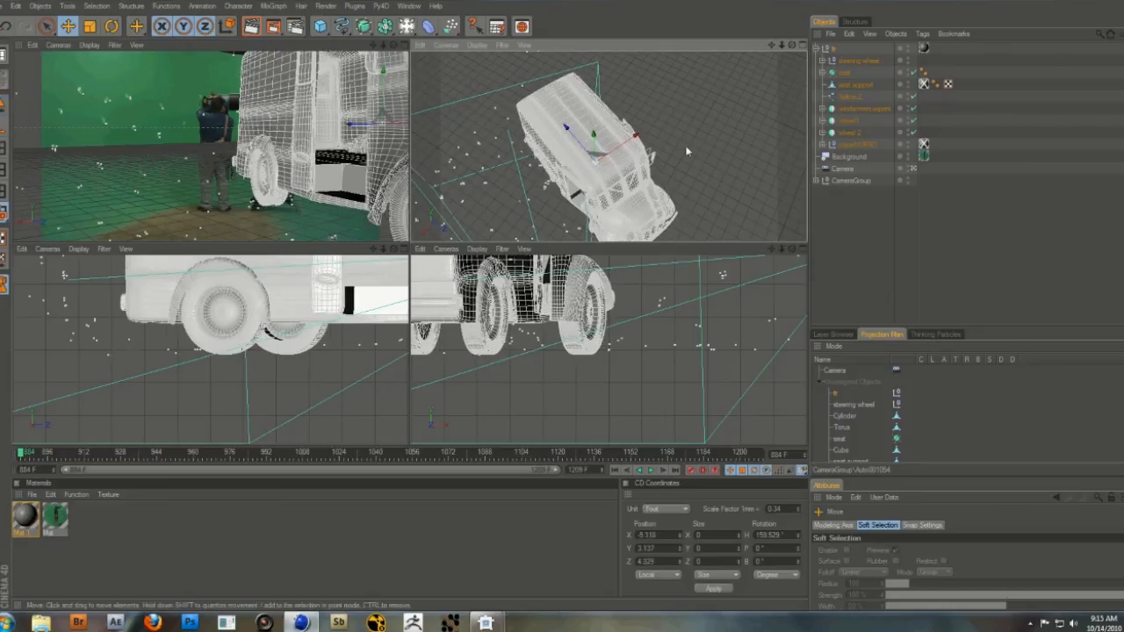
{"action": "mouse_move", "coordinate": [688, 152]}
{"action": "left_mouse_down"}
{"action": "mouse_move", "coordinate": [665, 154]}
{"action": "mouse_move", "coordinate": [685, 154]}
{"action": "left_mouse_up"}
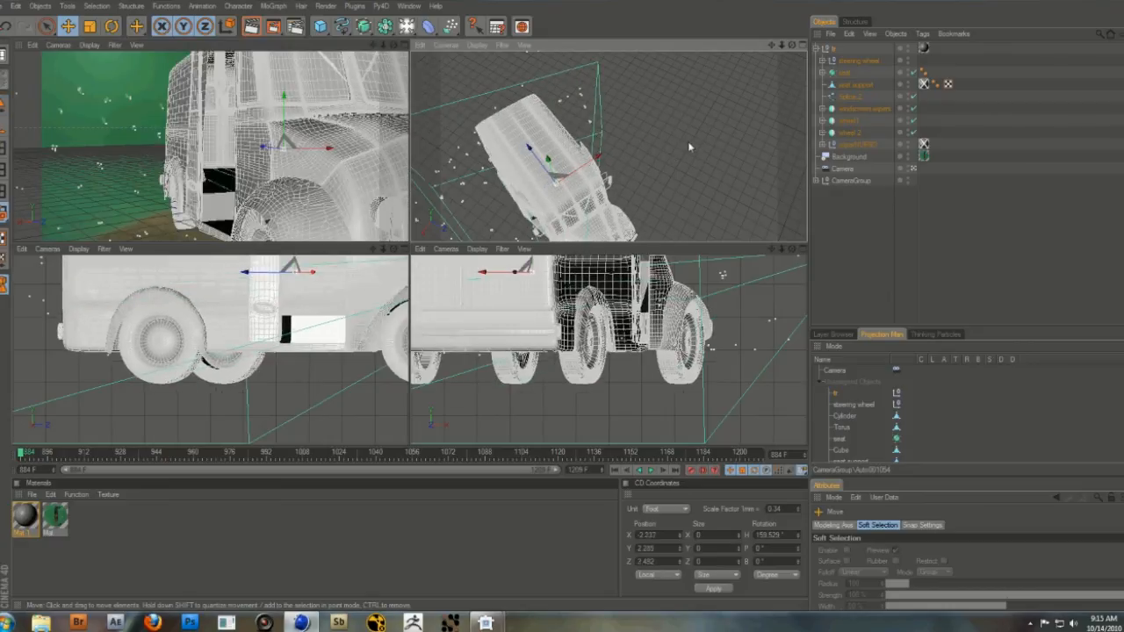
{"action": "key", "text": "ctrl+z"}
Scale the truck down slightly and check its placement at the shot's last and first frames.
{"action": "key", "text": "t"}
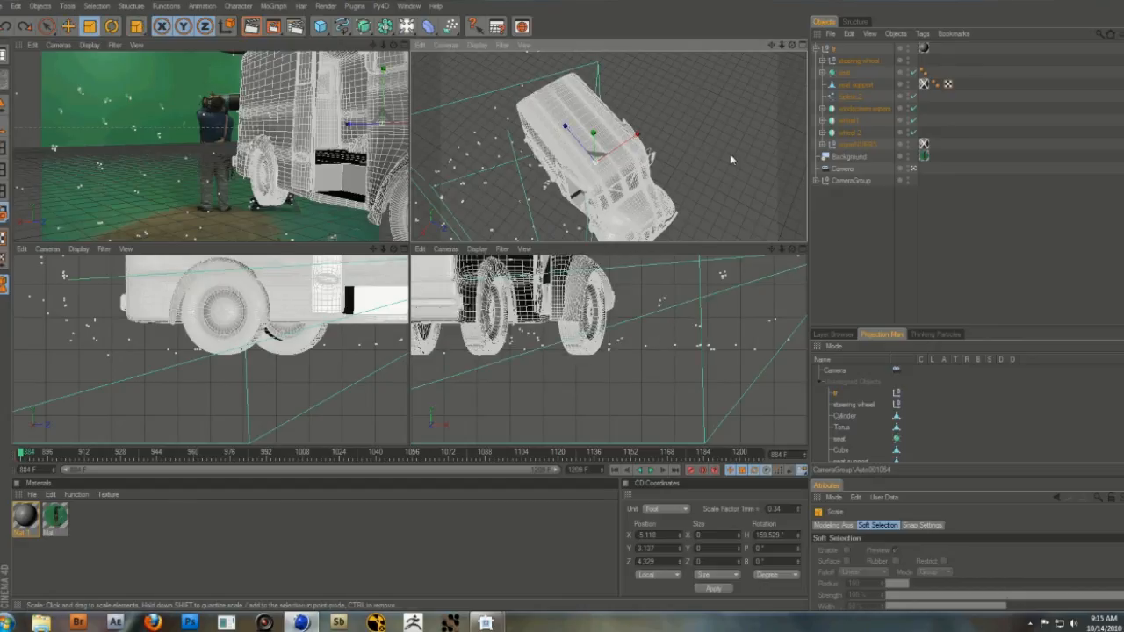
{"action": "left_click_drag", "start_coordinate": [730, 159], "coordinate": [588, 192]}
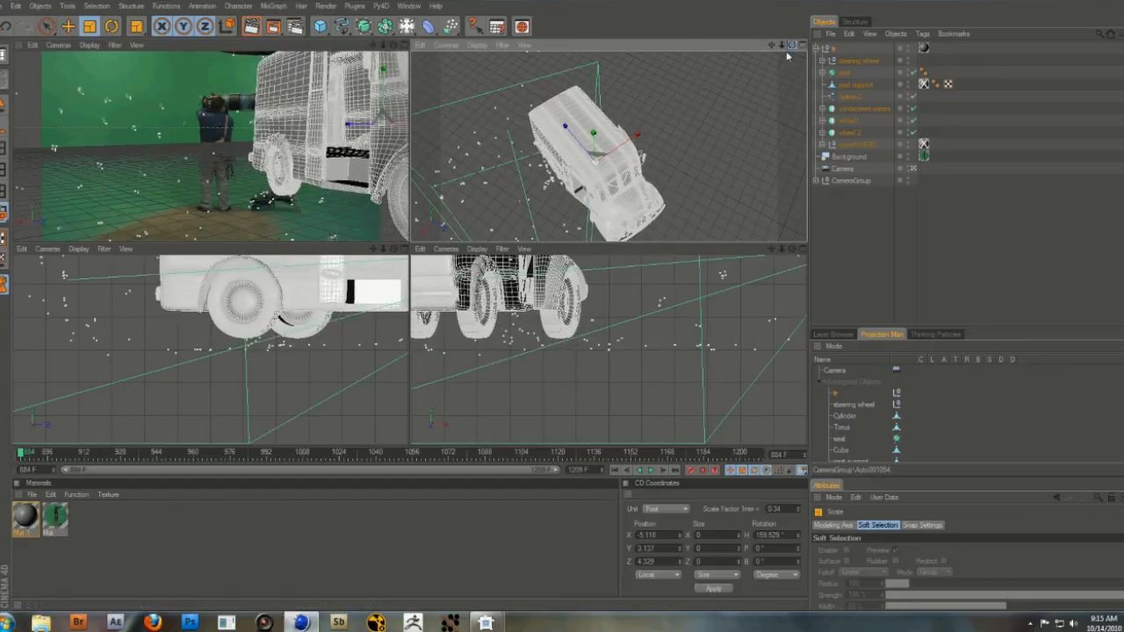
{"action": "left_click_drag", "start_coordinate": [786, 51], "coordinate": [689, 262]}
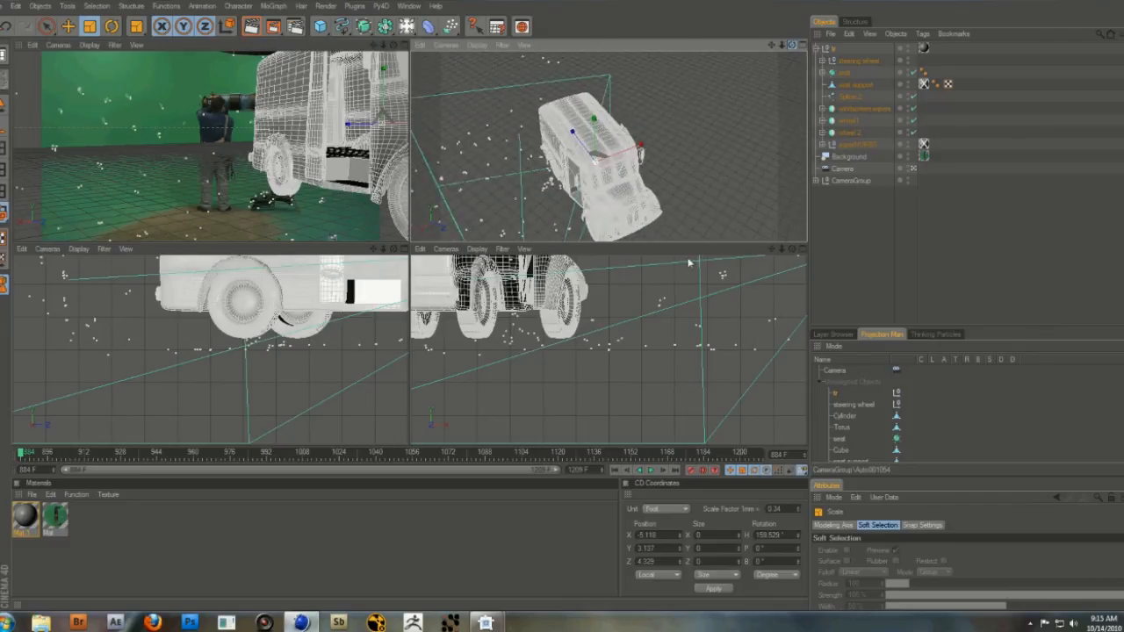
{"action": "left_click", "coordinate": [675, 470]}
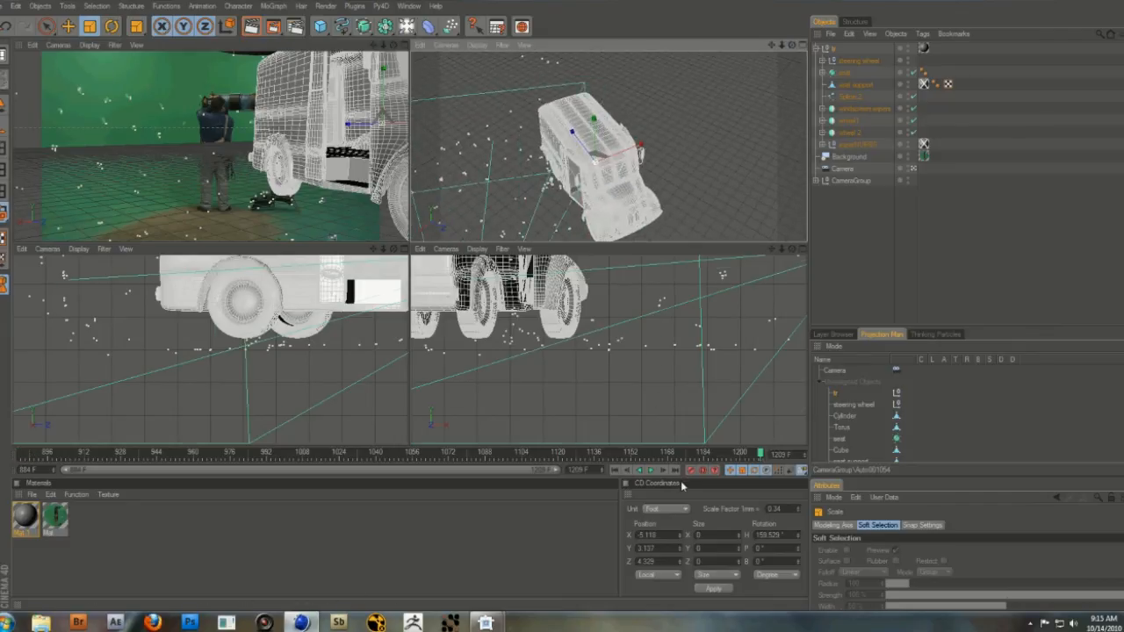
{"action": "left_click", "coordinate": [617, 470]}
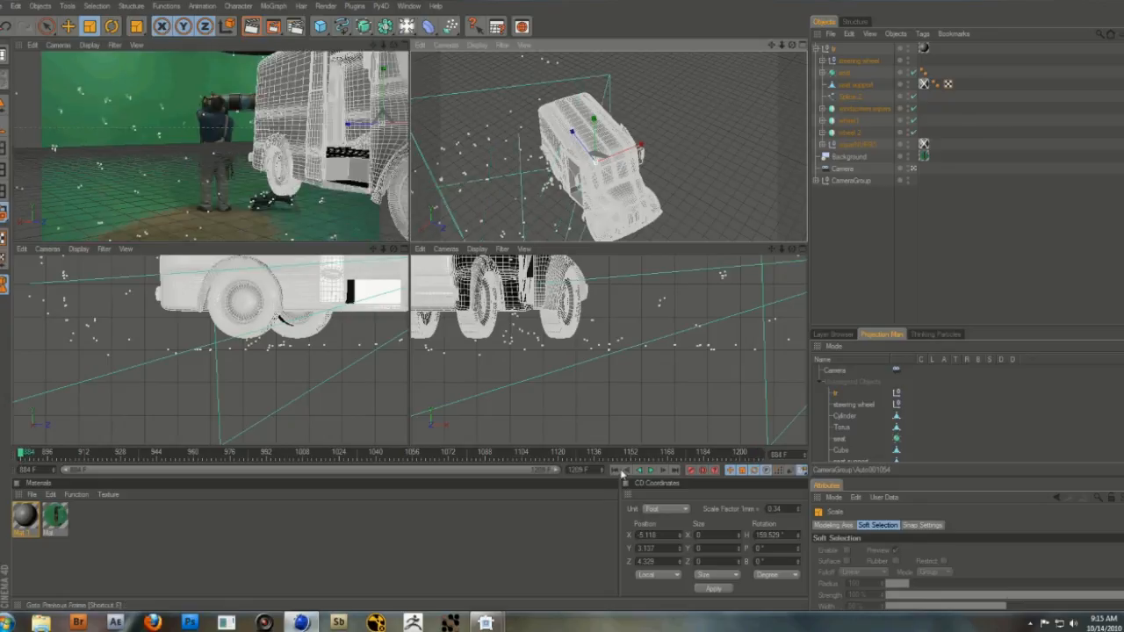
Move the truck along its length to about X -5.28 and Z 3.9 feet, and lower it to about Y 2.98 feet.
{"action": "key", "text": "e"}
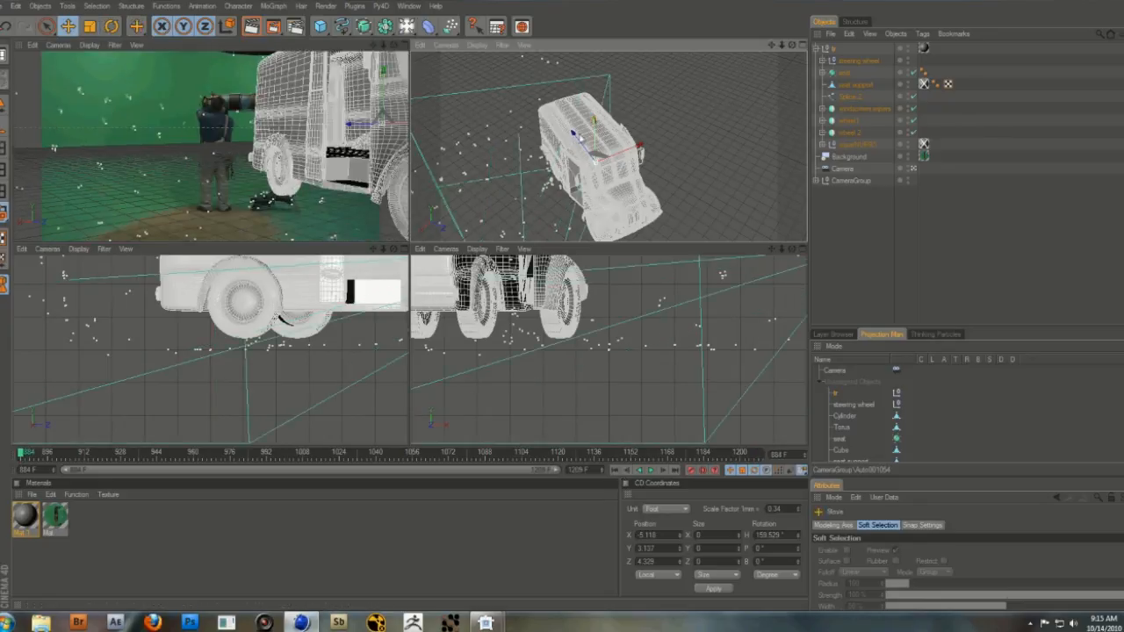
{"action": "left_click_drag", "start_coordinate": [575, 140], "coordinate": [572, 134]}
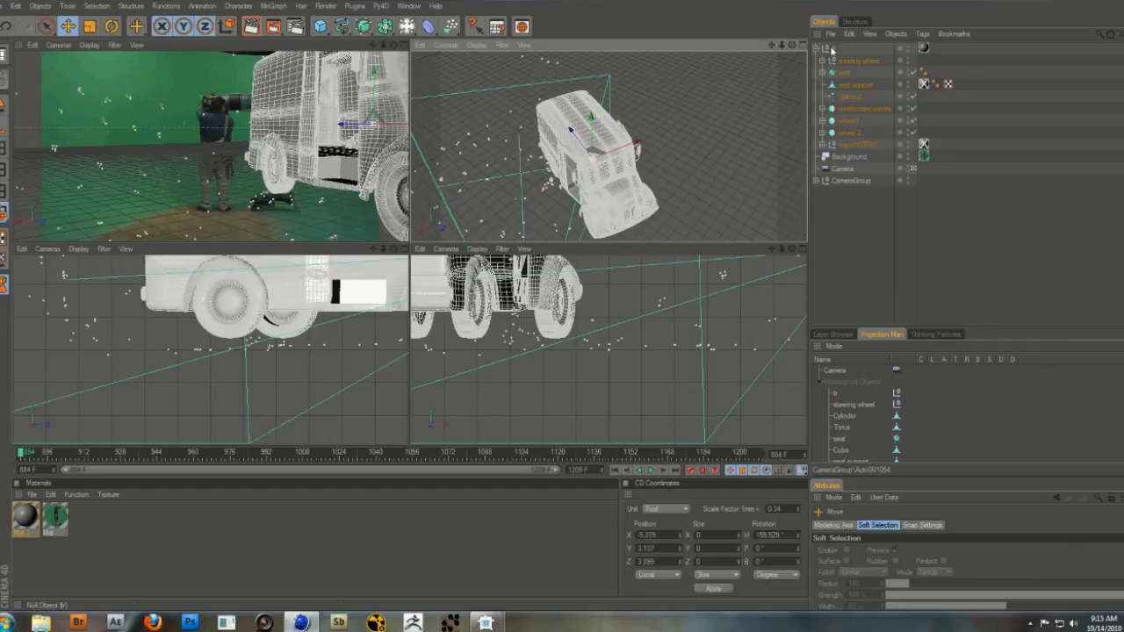
{"action": "left_click_drag", "start_coordinate": [793, 51], "coordinate": [666, 207]}
{"action": "scroll", "coordinate": [740, 115], "scroll_direction": "up", "scroll_amount": 5}
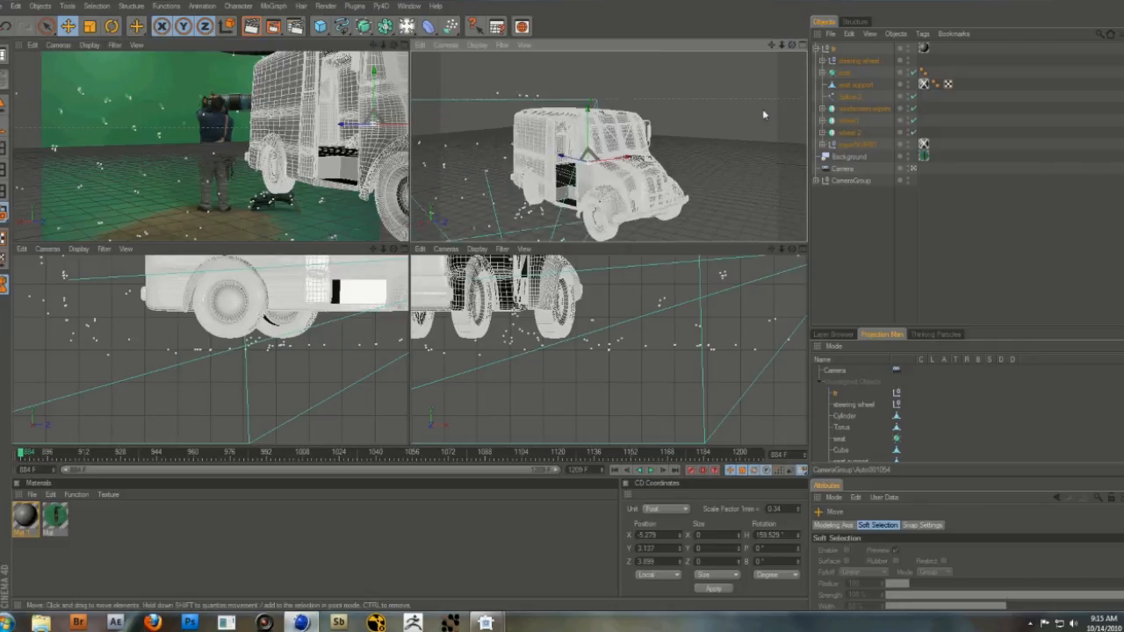
{"action": "left_click_drag", "start_coordinate": [694, 183], "coordinate": [586, 140]}
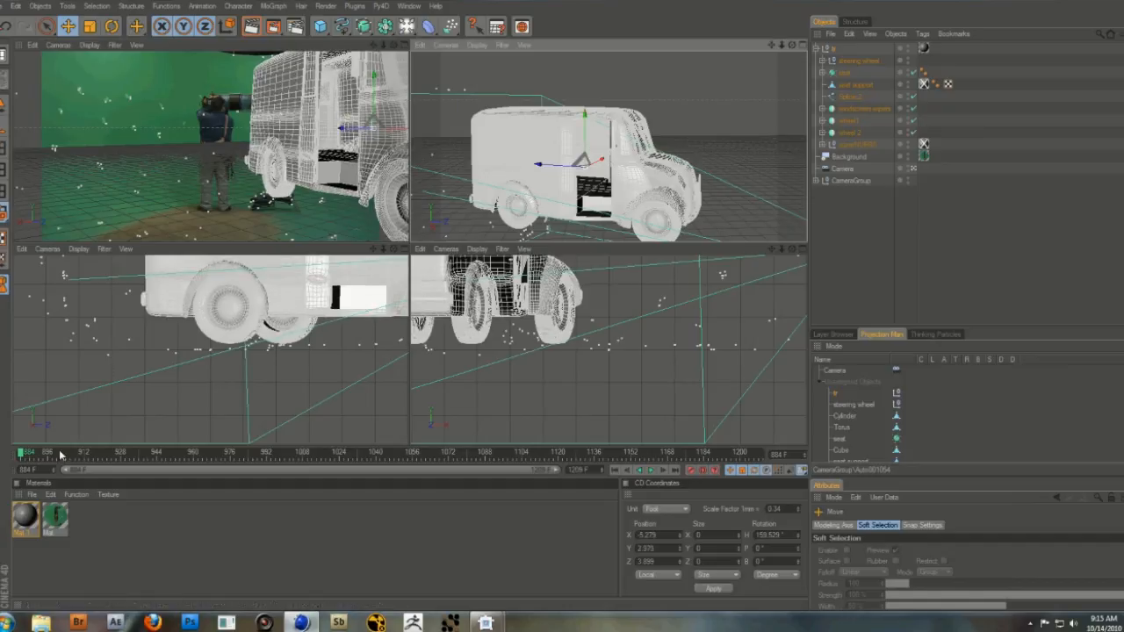
Maximize the camera view and scrub through the whole shot to check the truck against the footage.
{"action": "left_click", "coordinate": [405, 45]}
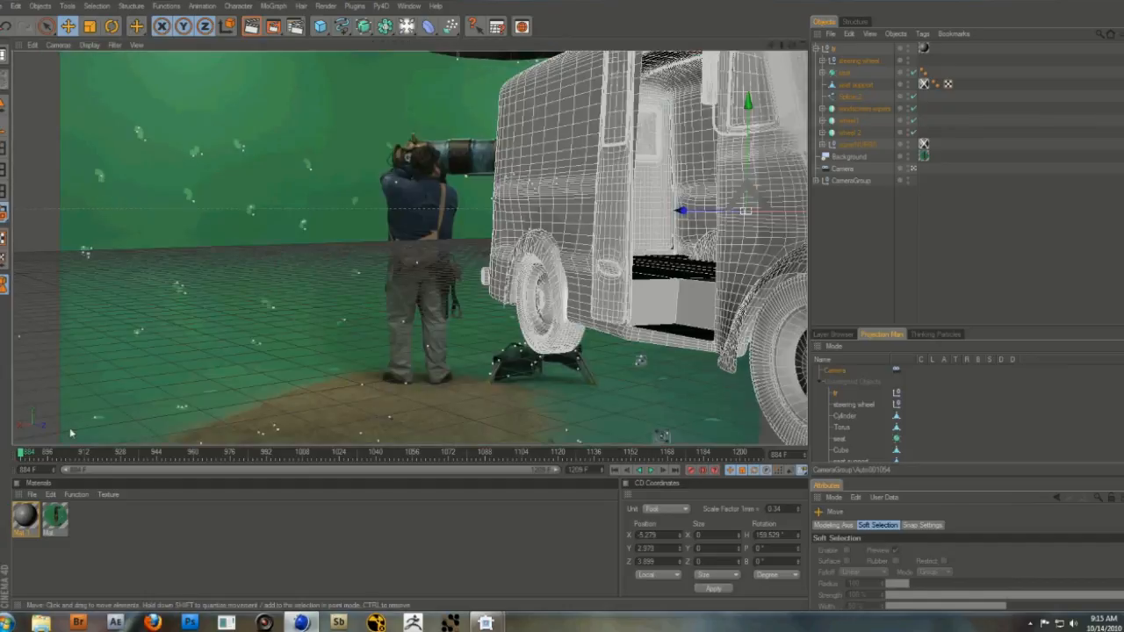
{"action": "left_click_drag", "start_coordinate": [18, 454], "coordinate": [430, 455]}
{"action": "left_click_drag", "start_coordinate": [500, 454], "coordinate": [767, 467]}
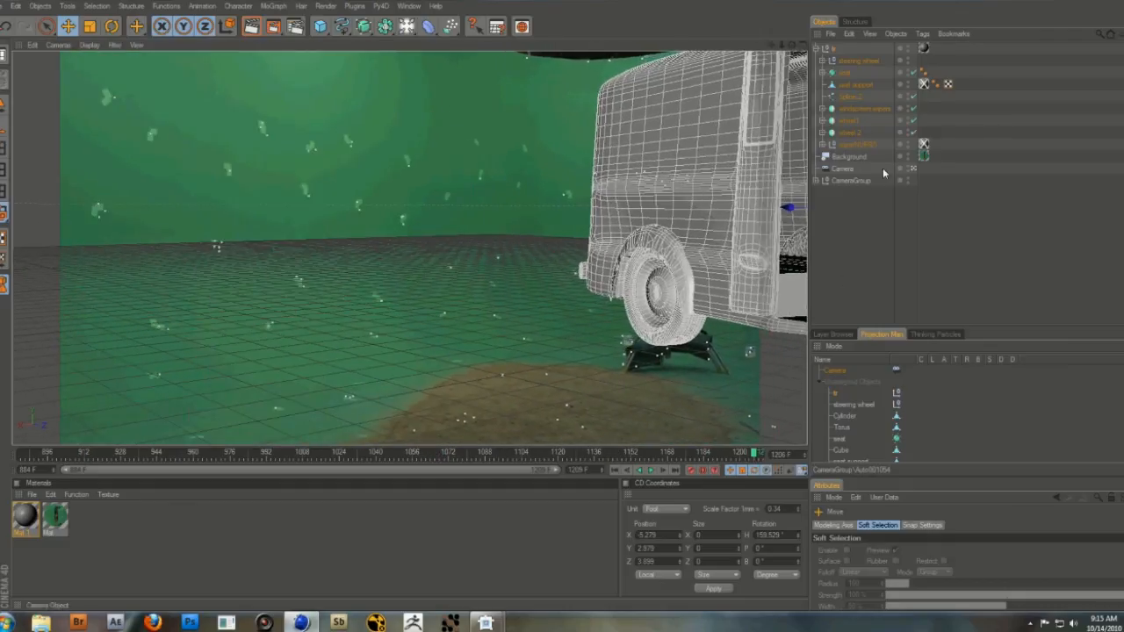
Hide the Background object, then play and scrub the shot to check the truck's motion against the tracking points.
{"action": "double_click", "coordinate": [909, 156]}
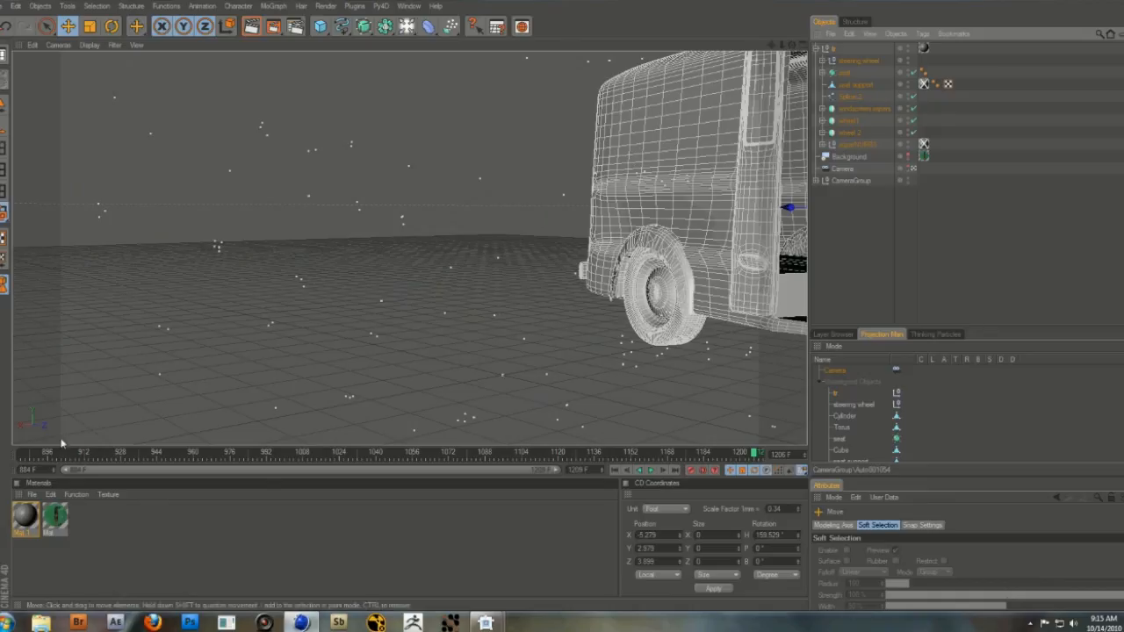
{"action": "left_click_drag", "start_coordinate": [41, 457], "coordinate": [530, 431]}
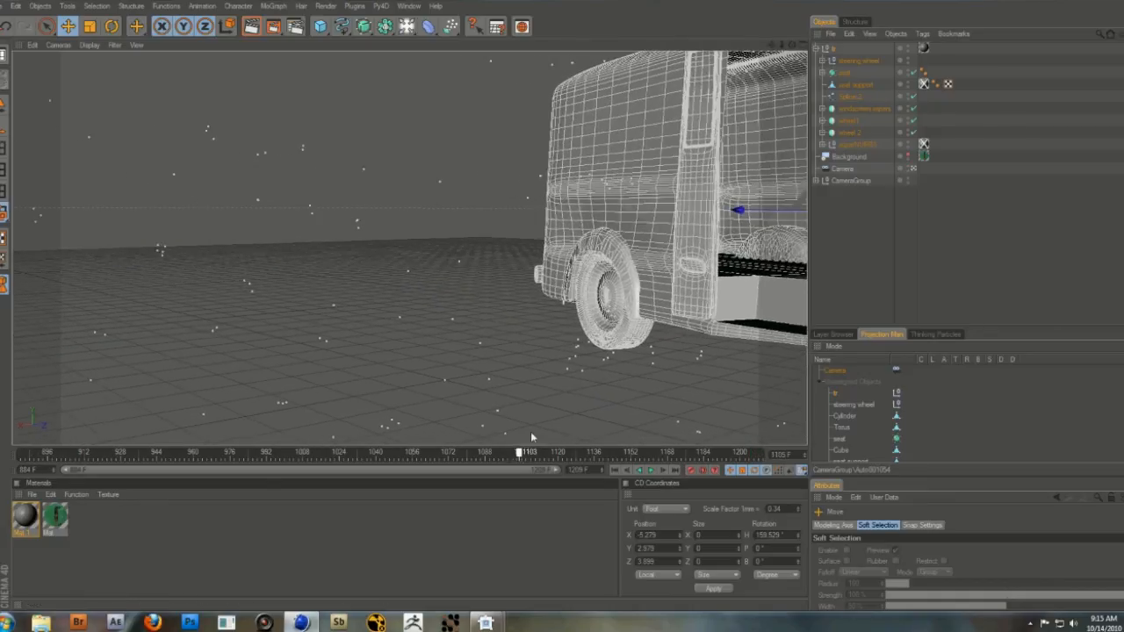
{"action": "left_click", "coordinate": [616, 471]}
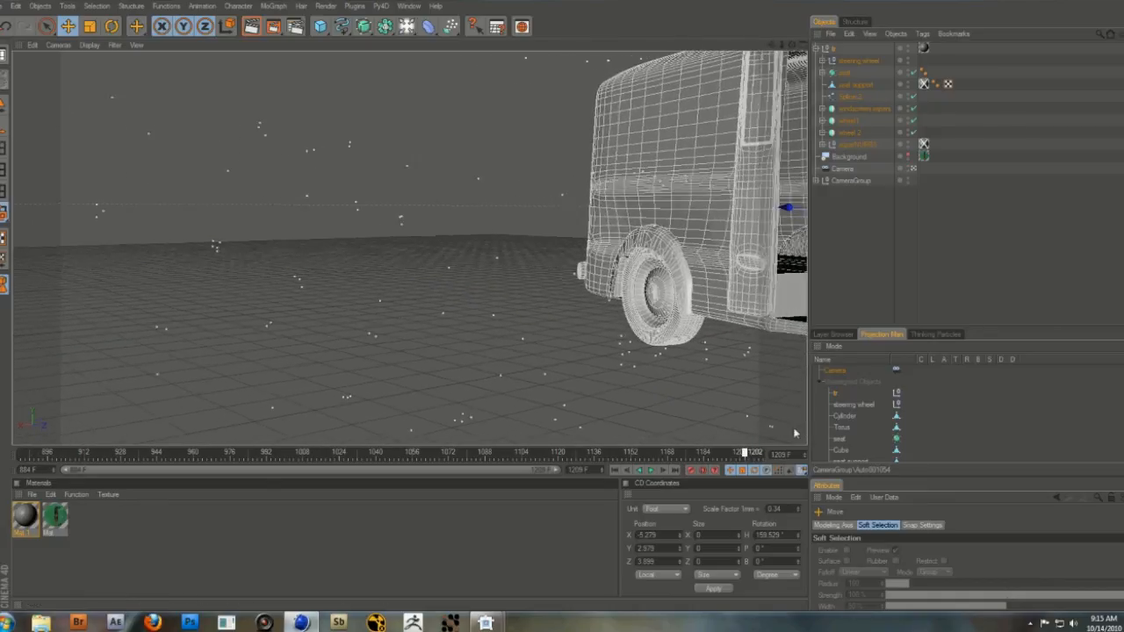
{"action": "left_click", "coordinate": [646, 470]}
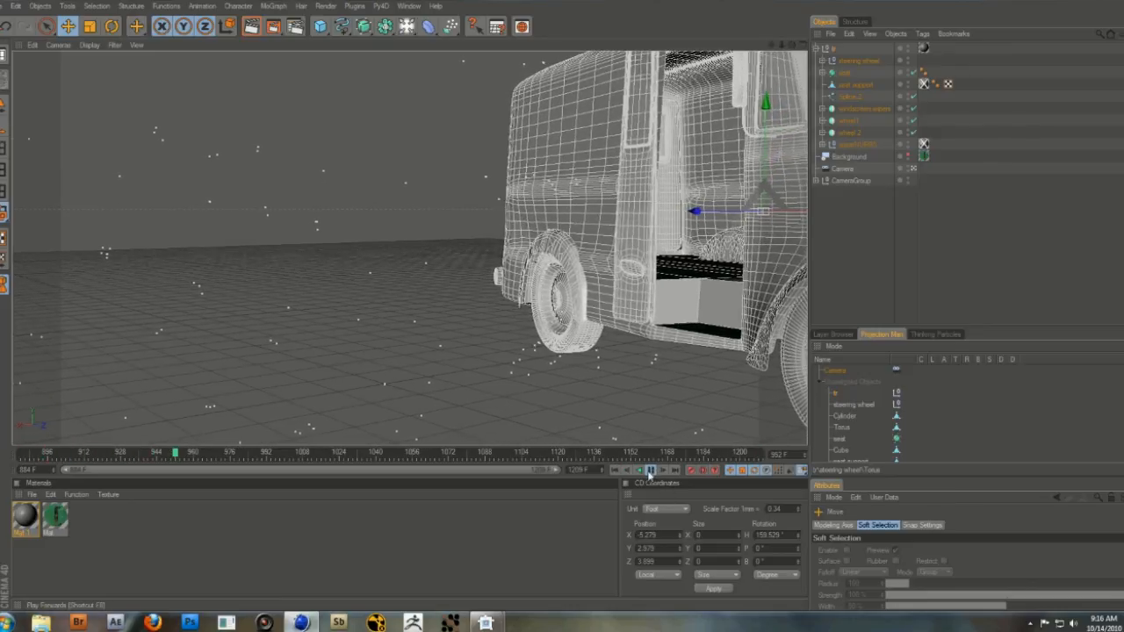
{"action": "left_click", "coordinate": [650, 471]}
{"action": "left_click_drag", "start_coordinate": [180, 457], "coordinate": [129, 421]}
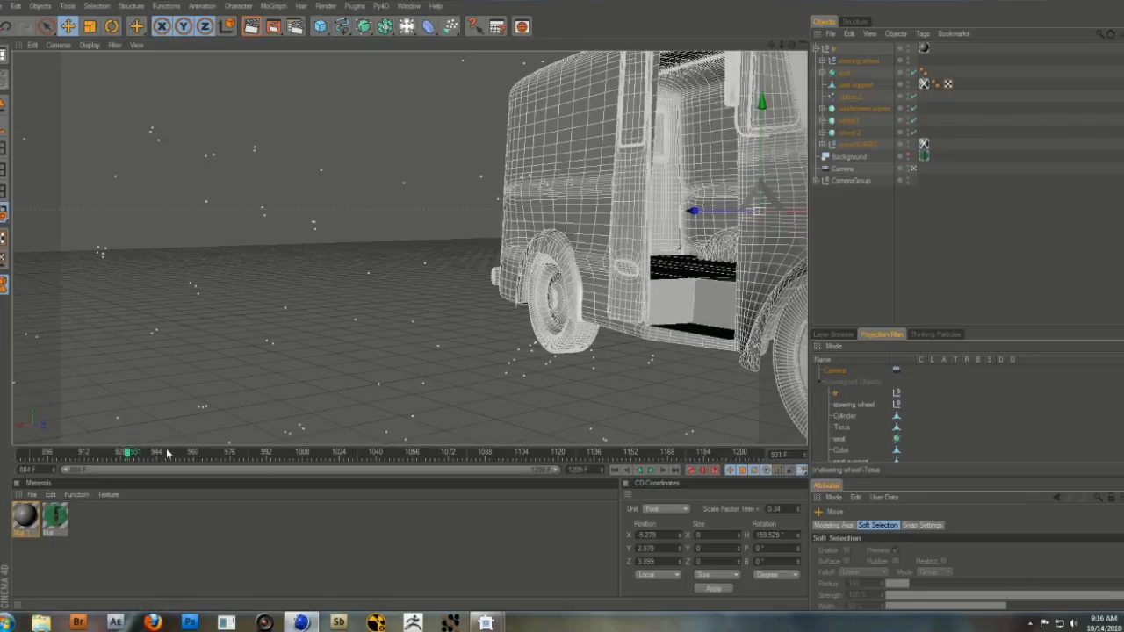
{"action": "left_click_drag", "start_coordinate": [127, 456], "coordinate": [303, 456]}
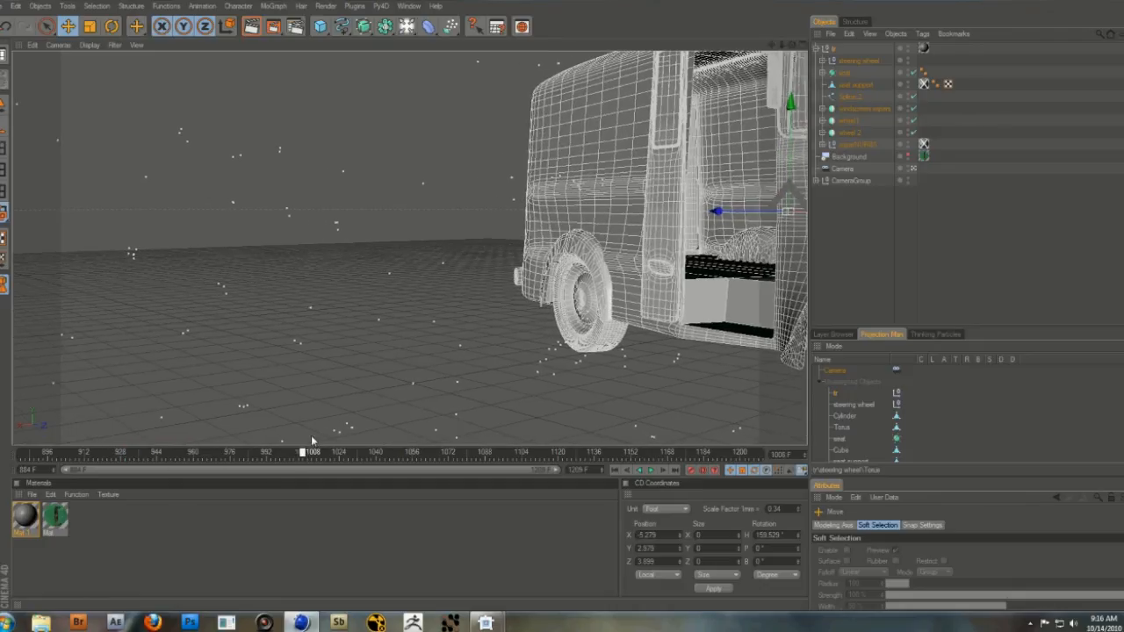